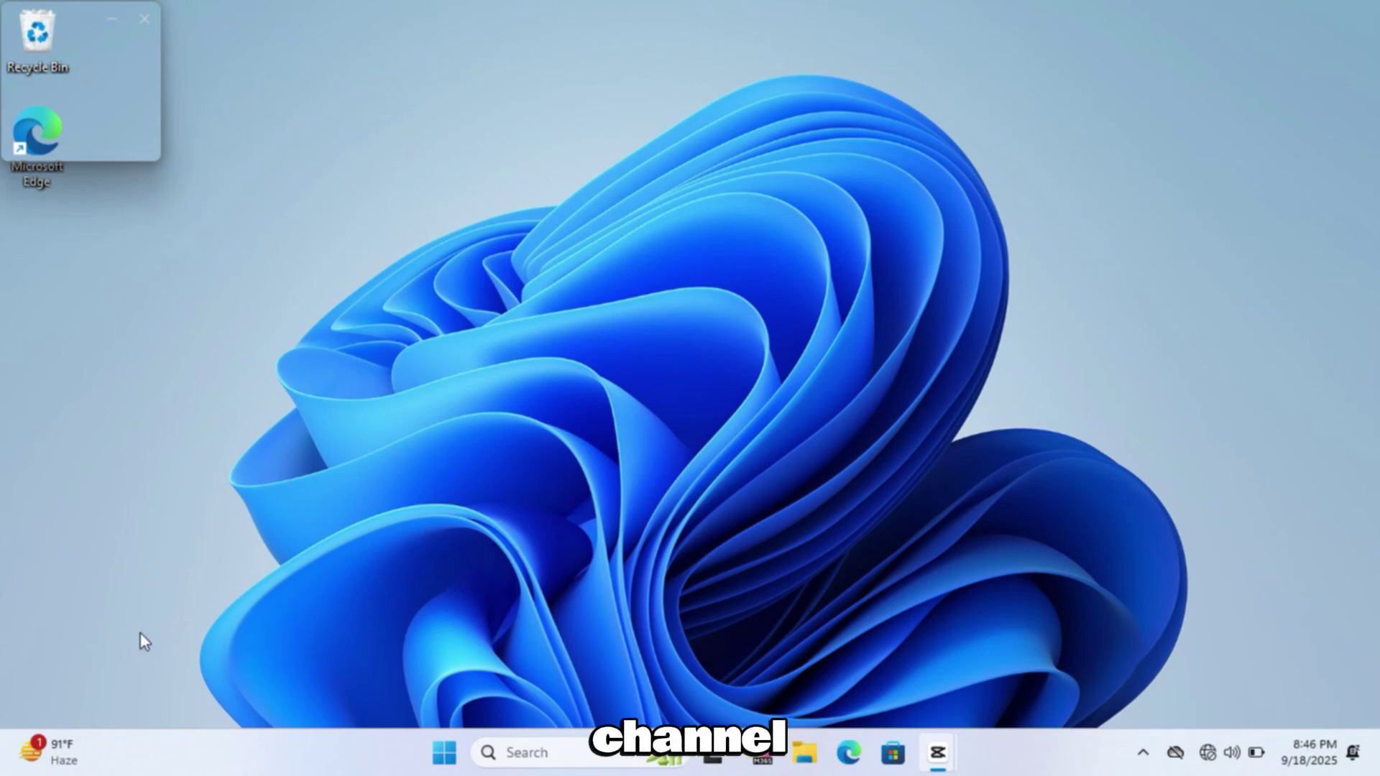
Check the 25H2 Windows version on the Settings About page, then close Settings.
{"action": "key", "text": "super+s"}
{"action": "left_click", "coordinate": [626, 256]}
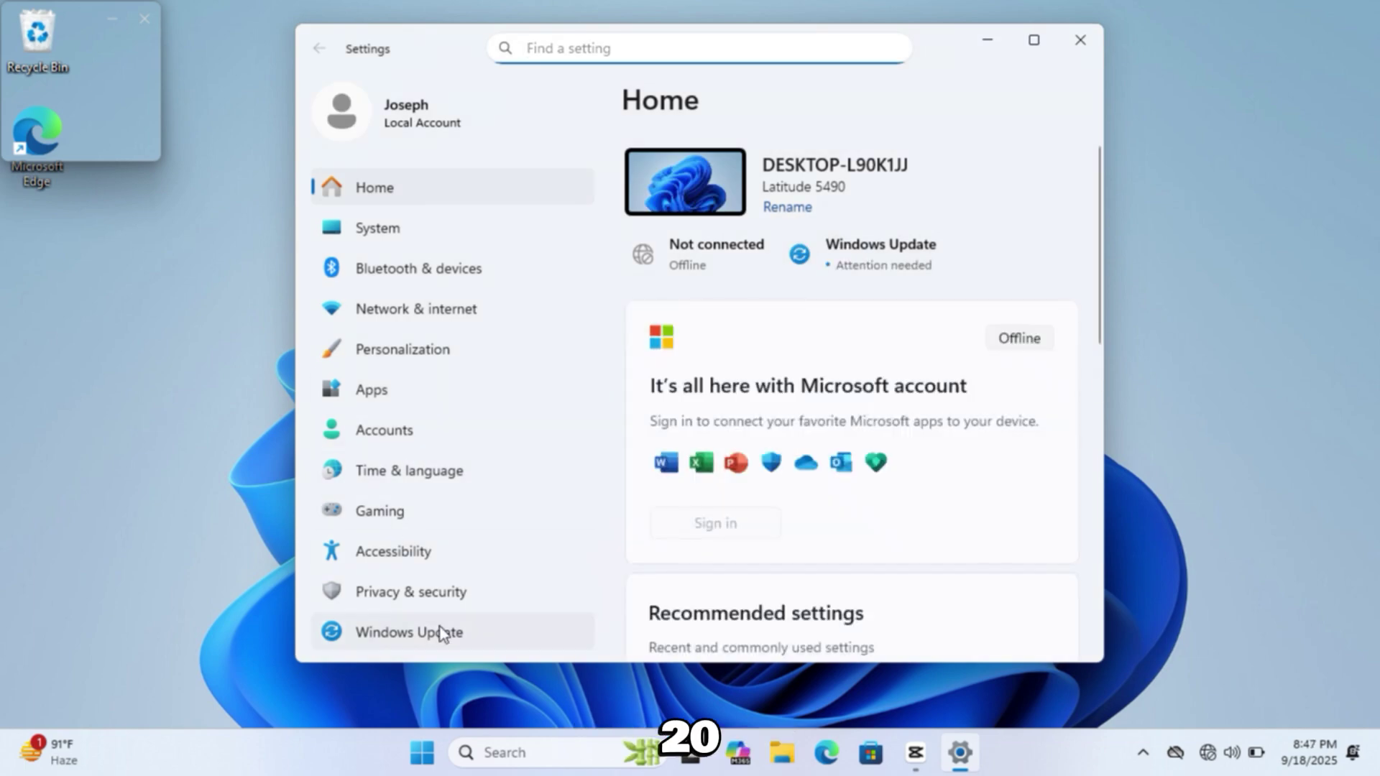
{"action": "left_click", "coordinate": [474, 227]}
{"action": "scroll", "coordinate": [976, 480], "scroll_direction": "down", "scroll_amount": 5}
{"action": "scroll", "coordinate": [877, 603], "scroll_direction": "down", "scroll_amount": 5}
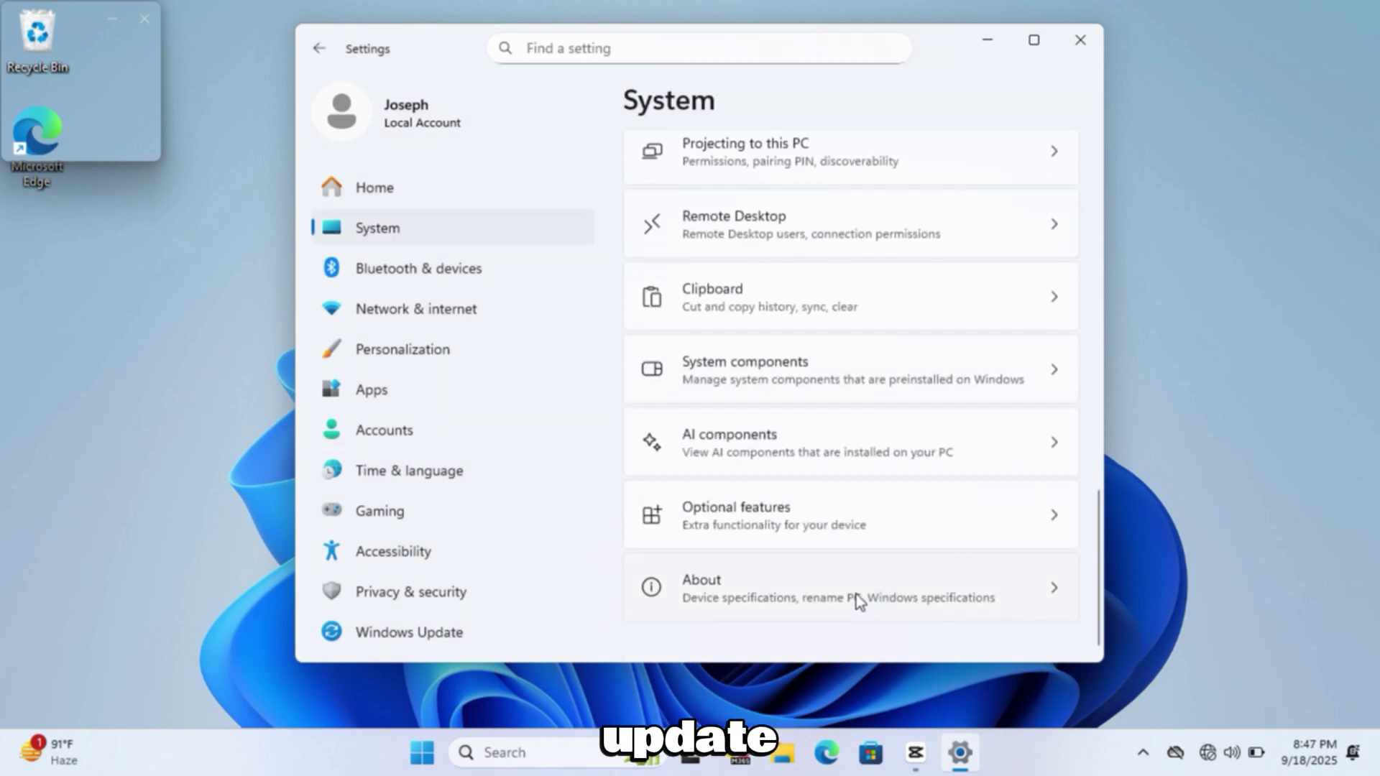
{"action": "left_click", "coordinate": [848, 586]}
{"action": "scroll", "coordinate": [782, 507], "scroll_direction": "down", "scroll_amount": 5}
{"action": "scroll", "coordinate": [783, 414], "scroll_direction": "down", "scroll_amount": 5}
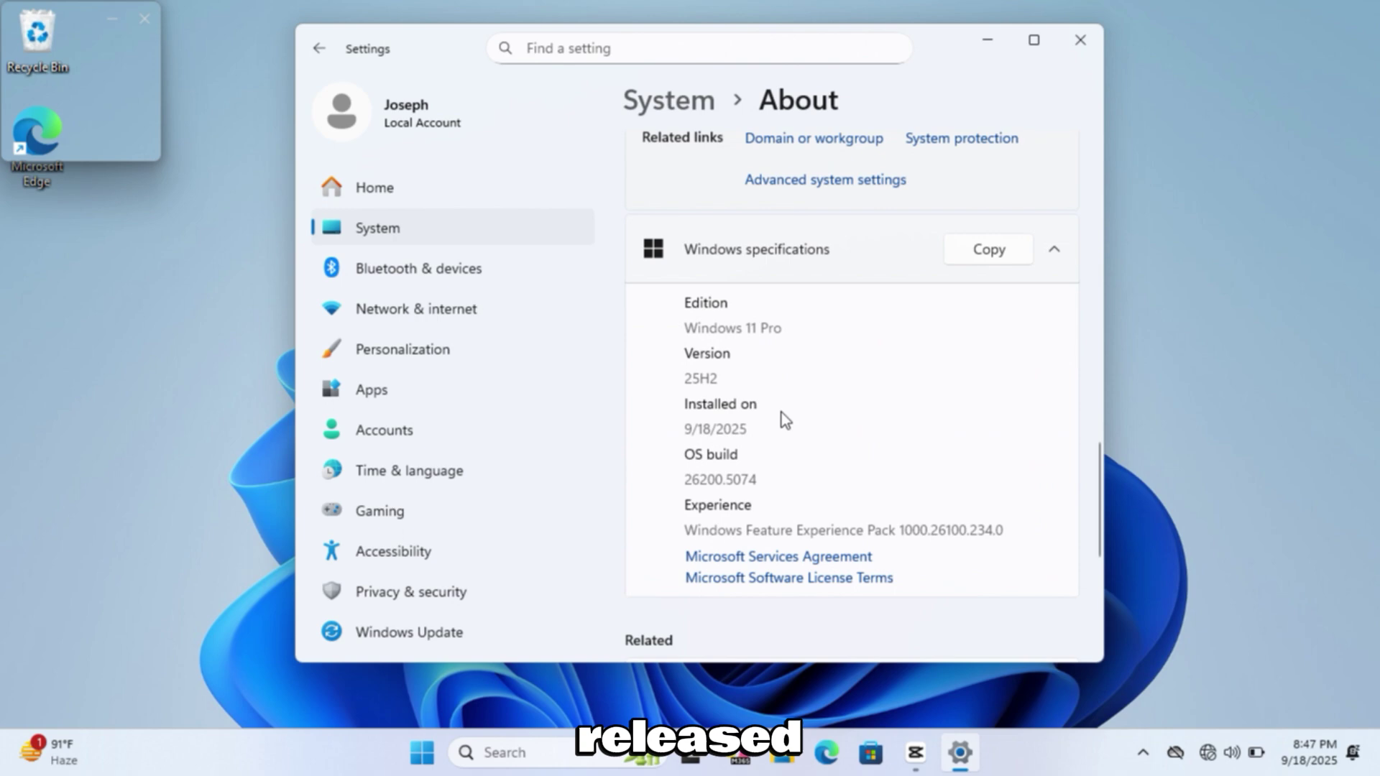
{"action": "scroll", "coordinate": [755, 416], "scroll_direction": "up", "scroll_amount": 1}
{"action": "double_click", "coordinate": [701, 398]}
{"action": "left_click", "coordinate": [767, 400]}
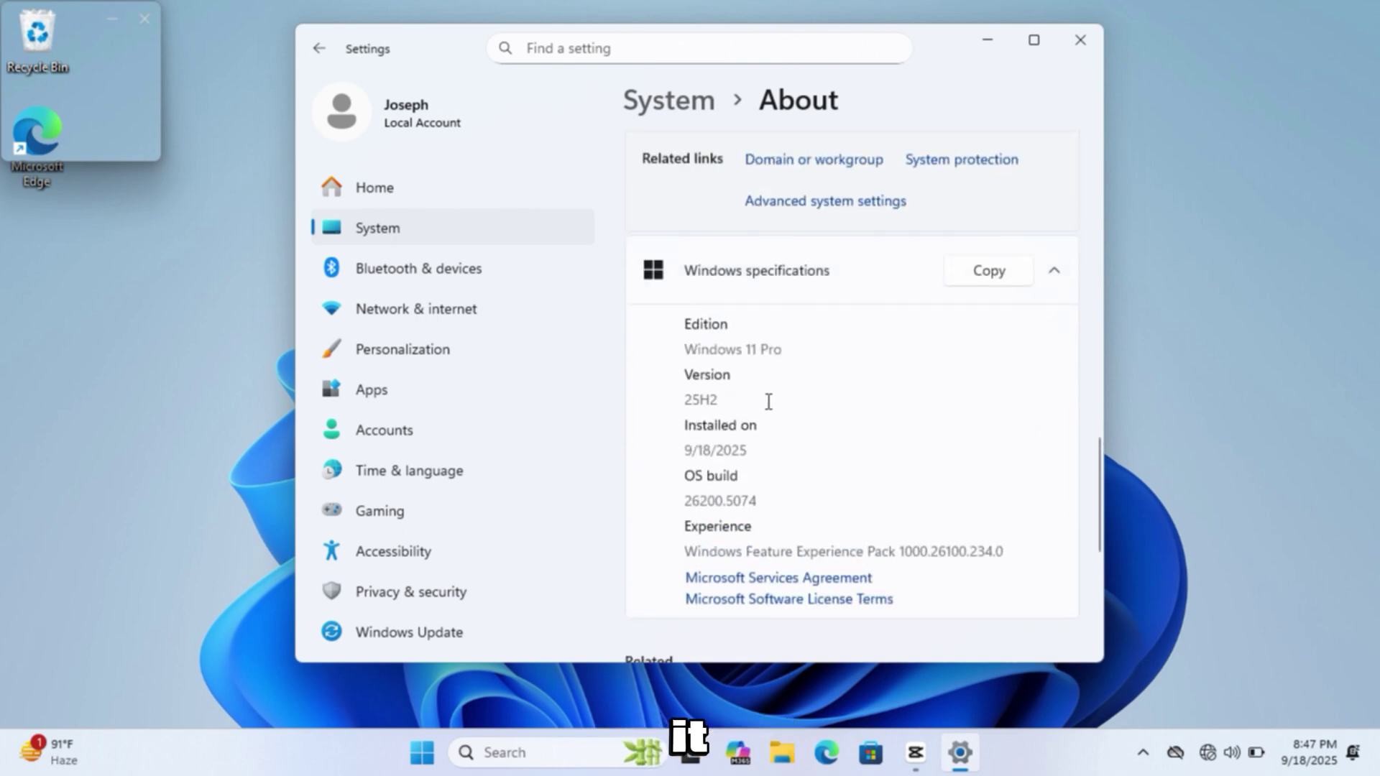
Briefly open File Explorer, then Settings' Time & language page, closing both.
{"action": "left_click", "coordinate": [1084, 44]}
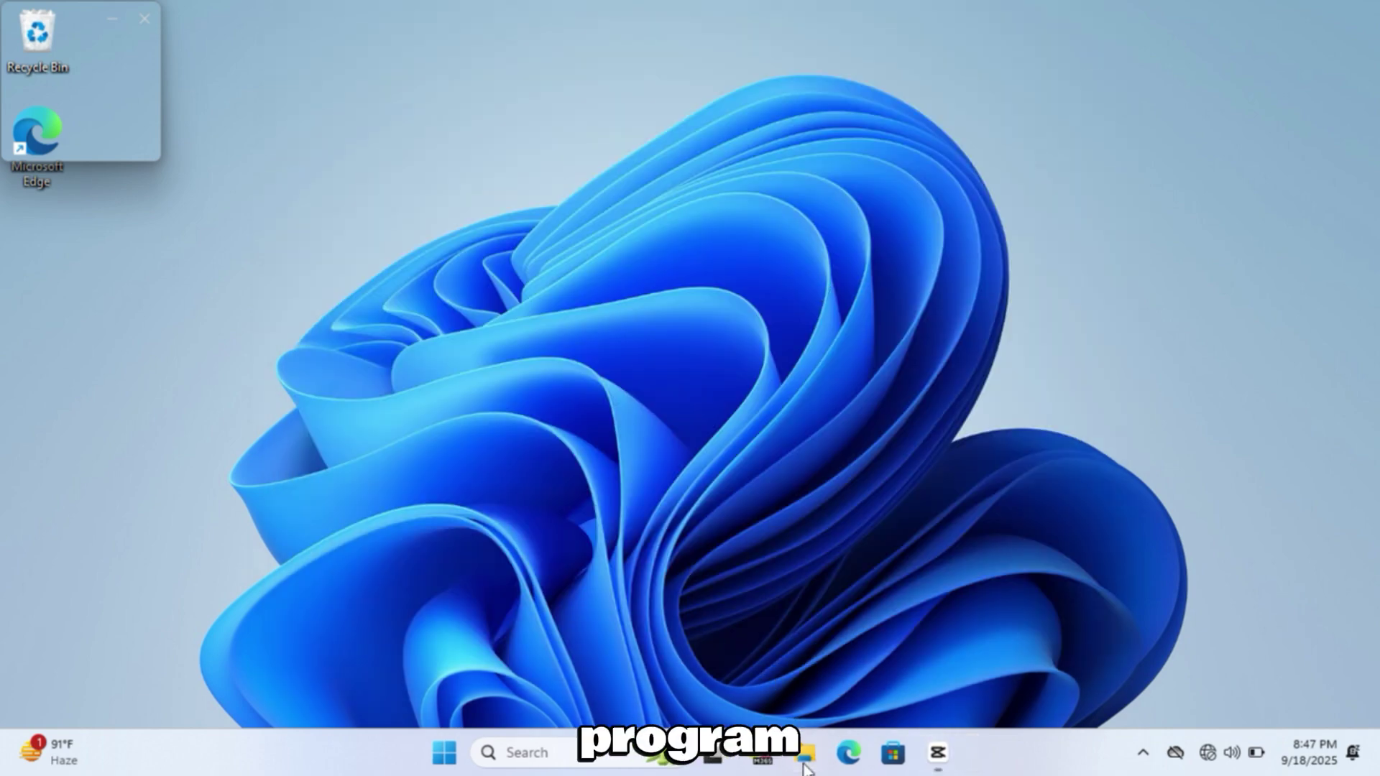
{"action": "left_click", "coordinate": [804, 755]}
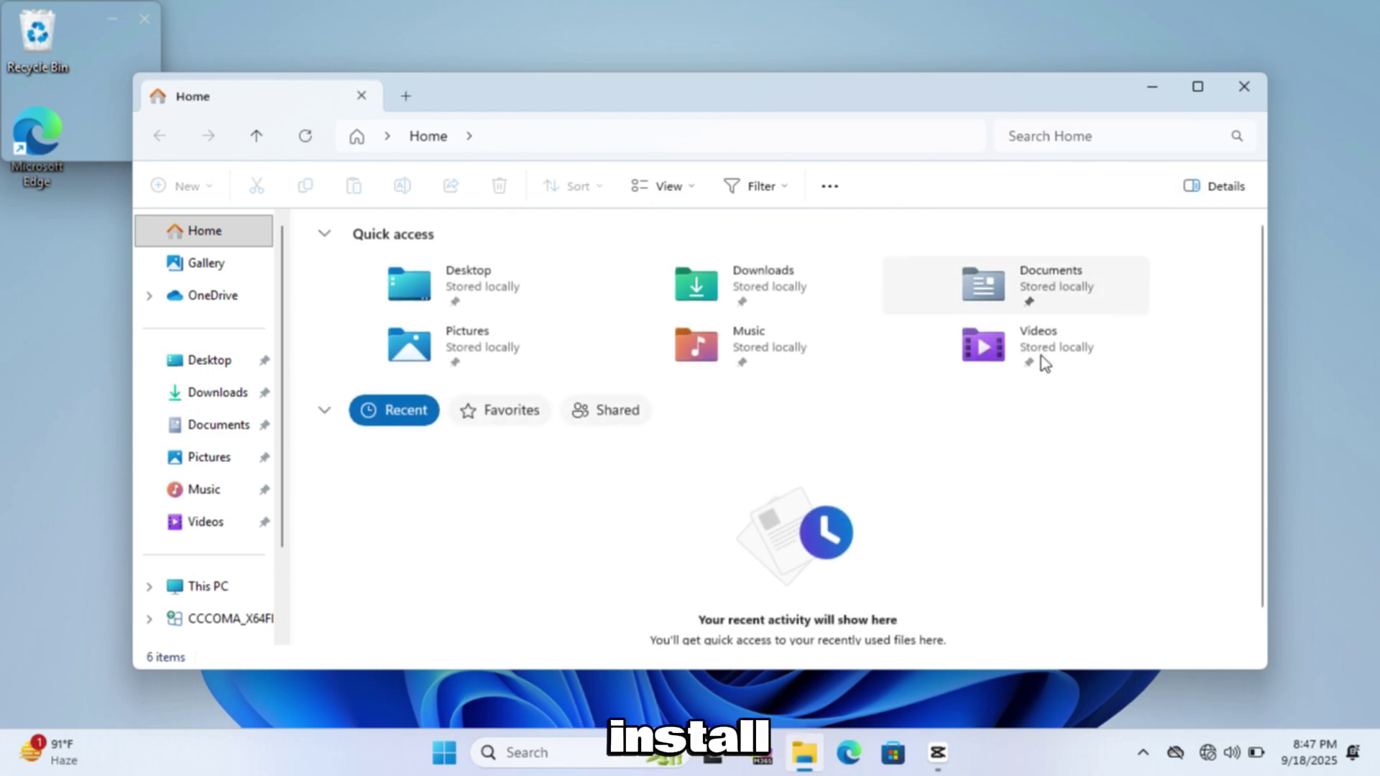
{"action": "scroll", "coordinate": [1041, 356], "scroll_direction": "down", "scroll_amount": 1}
{"action": "left_click", "coordinate": [1243, 87]}
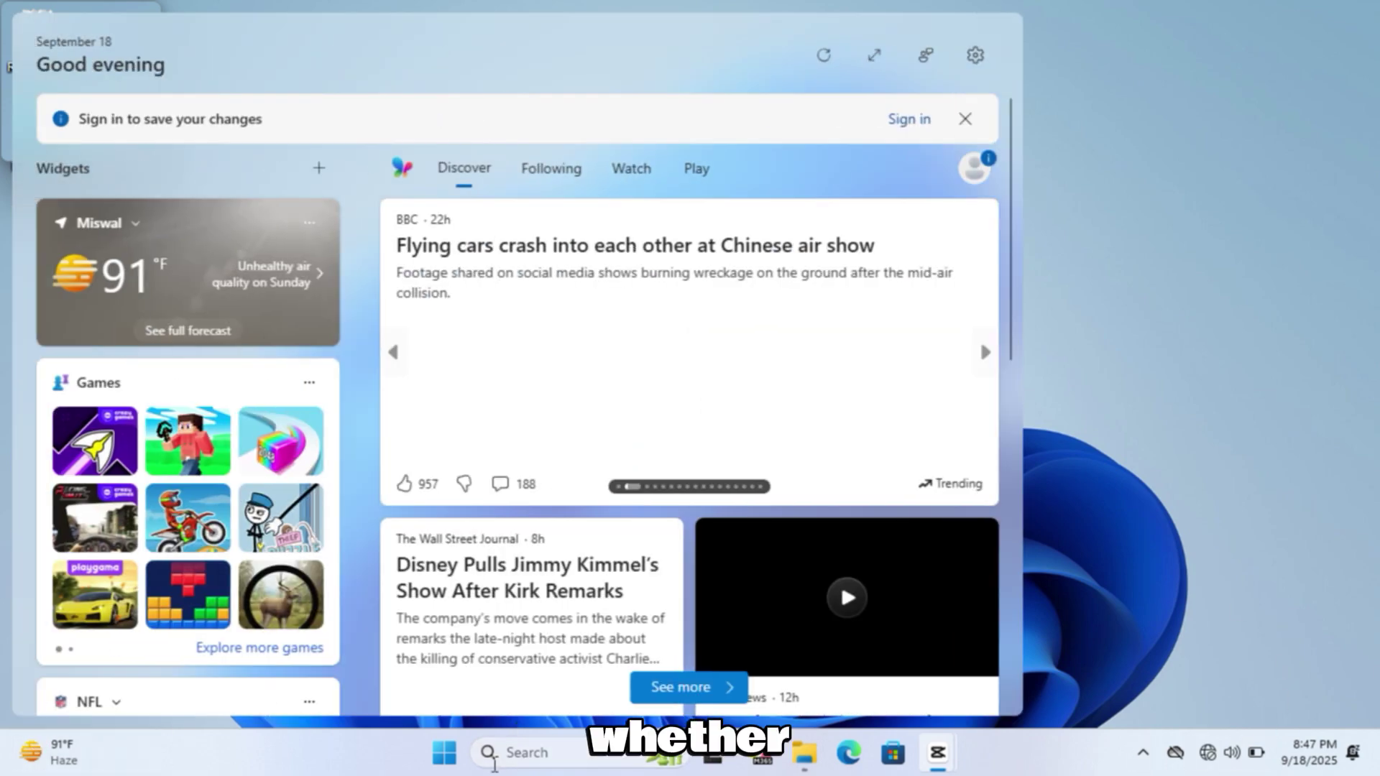
{"action": "left_click", "coordinate": [527, 751]}
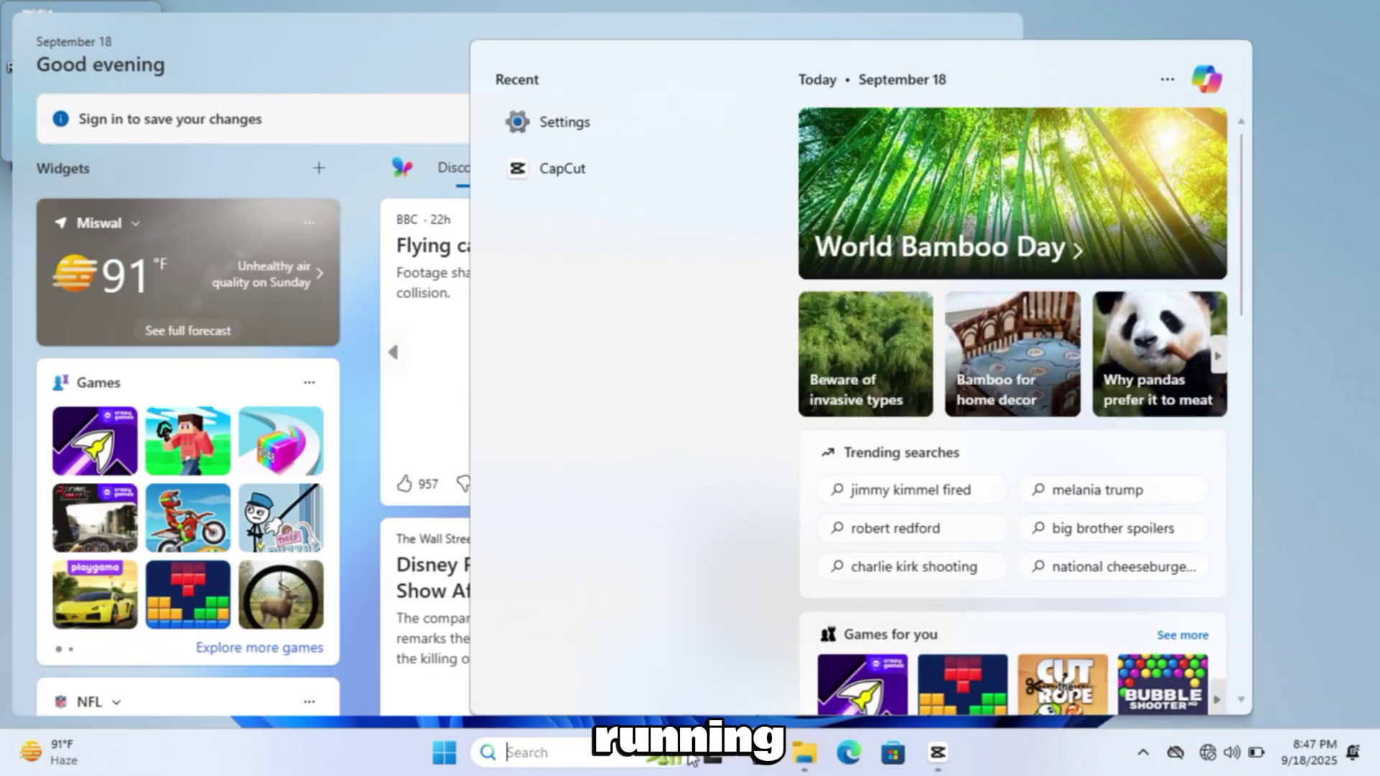
{"action": "left_click", "coordinate": [564, 127]}
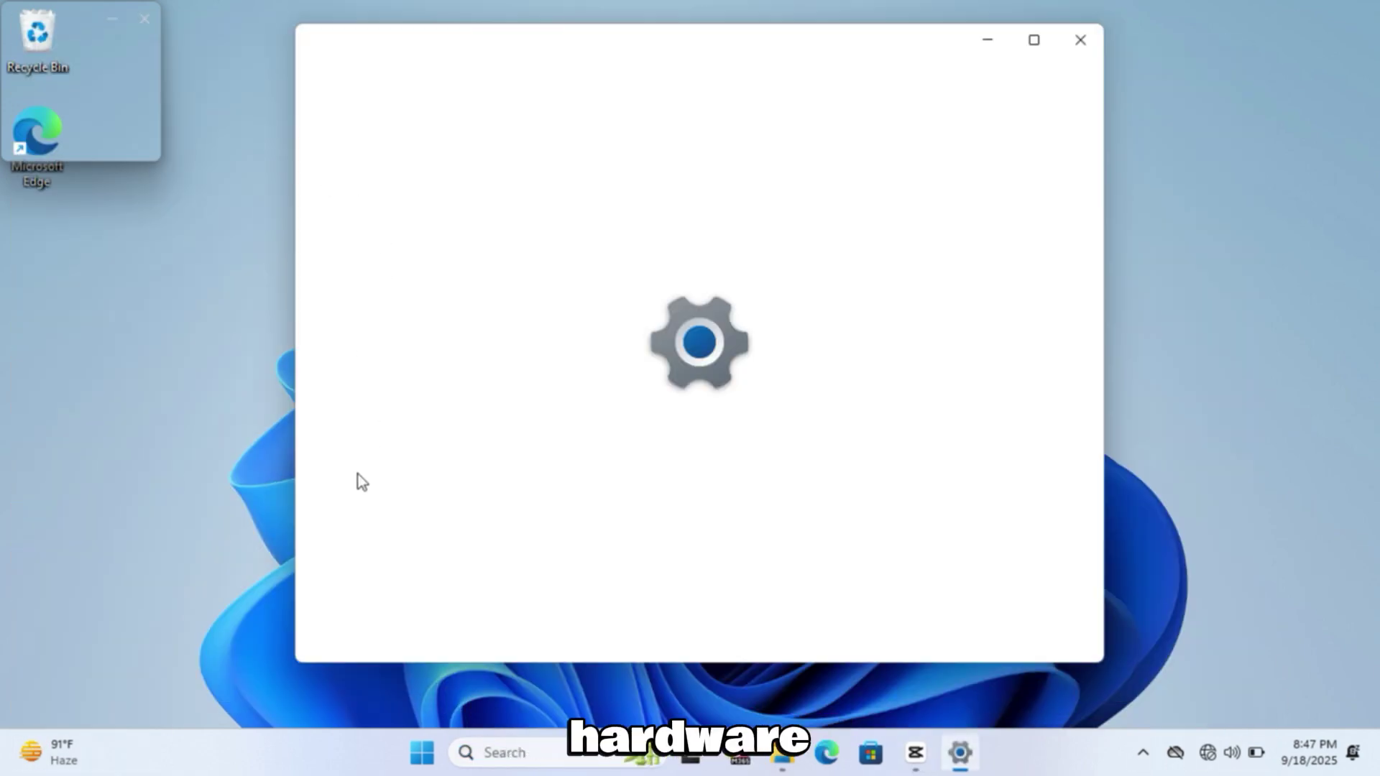
{"action": "left_click", "coordinate": [410, 470]}
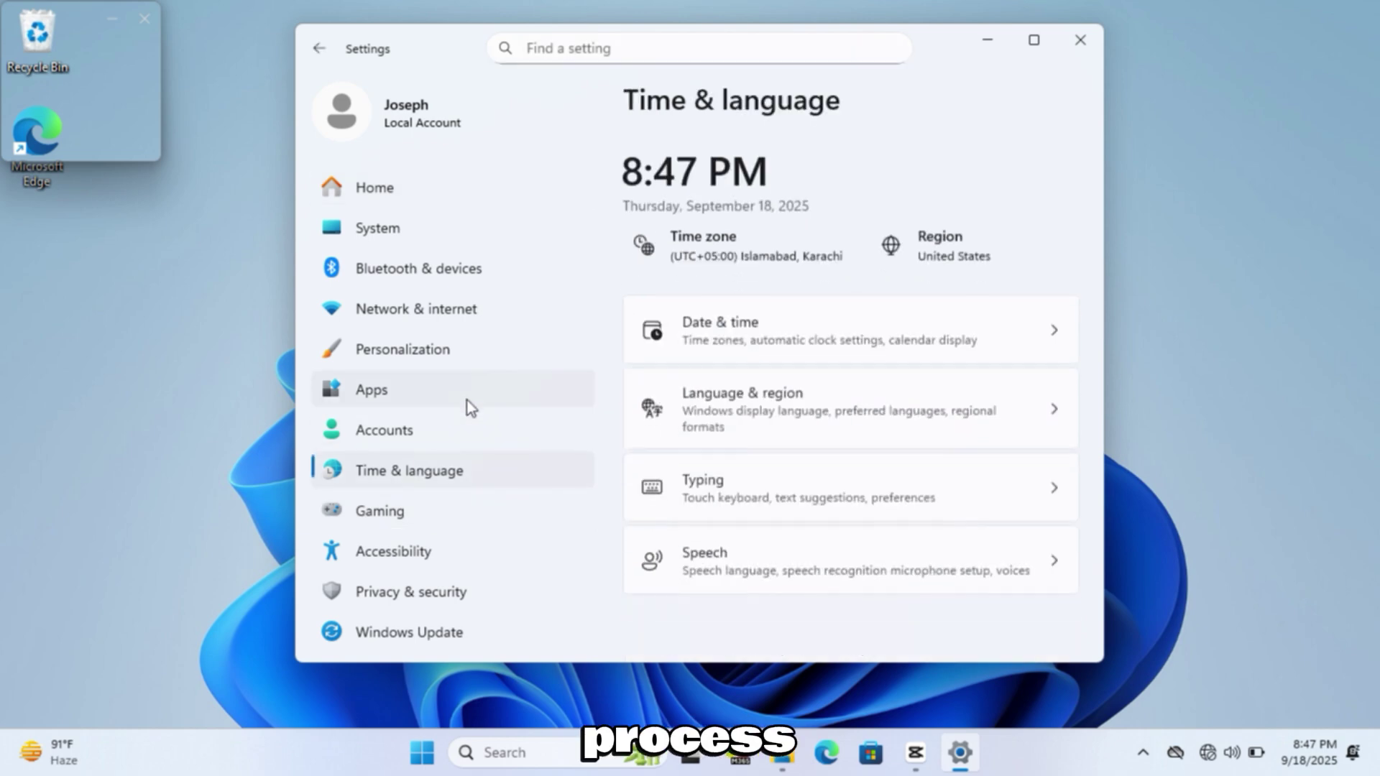
{"action": "left_click", "coordinate": [423, 183]}
{"action": "left_click", "coordinate": [987, 40]}
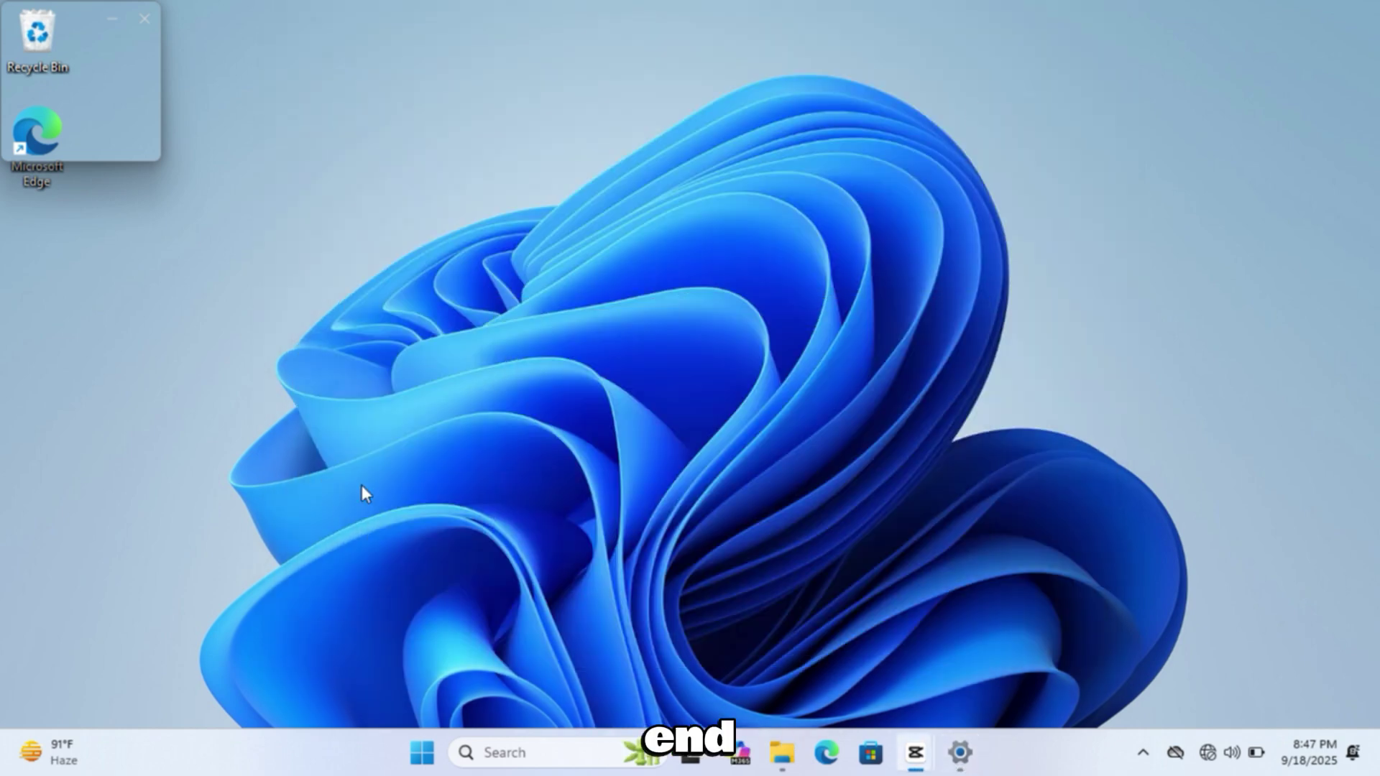
Open and close the widgets board and the search panel.
{"action": "left_click", "coordinate": [48, 751]}
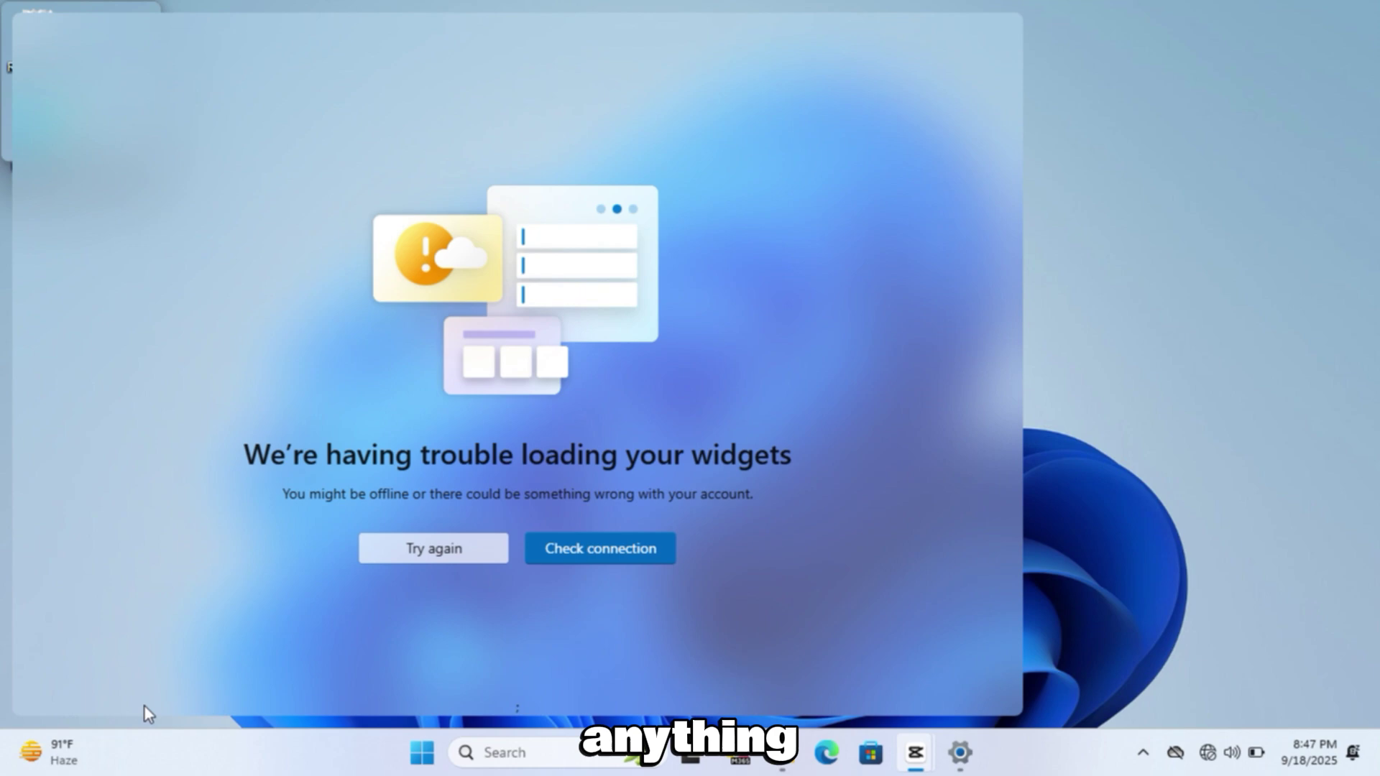
{"action": "left_click", "coordinate": [132, 721]}
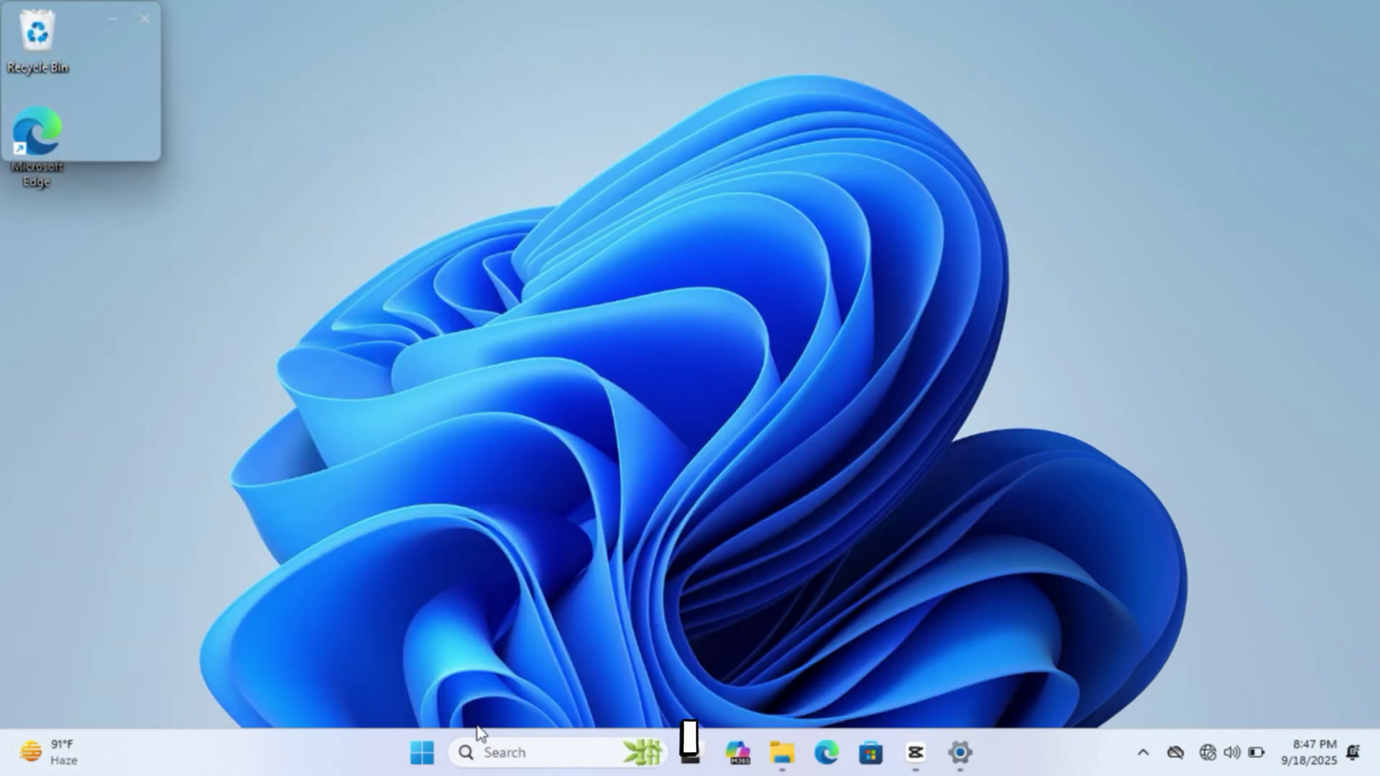
{"action": "left_click", "coordinate": [511, 753]}
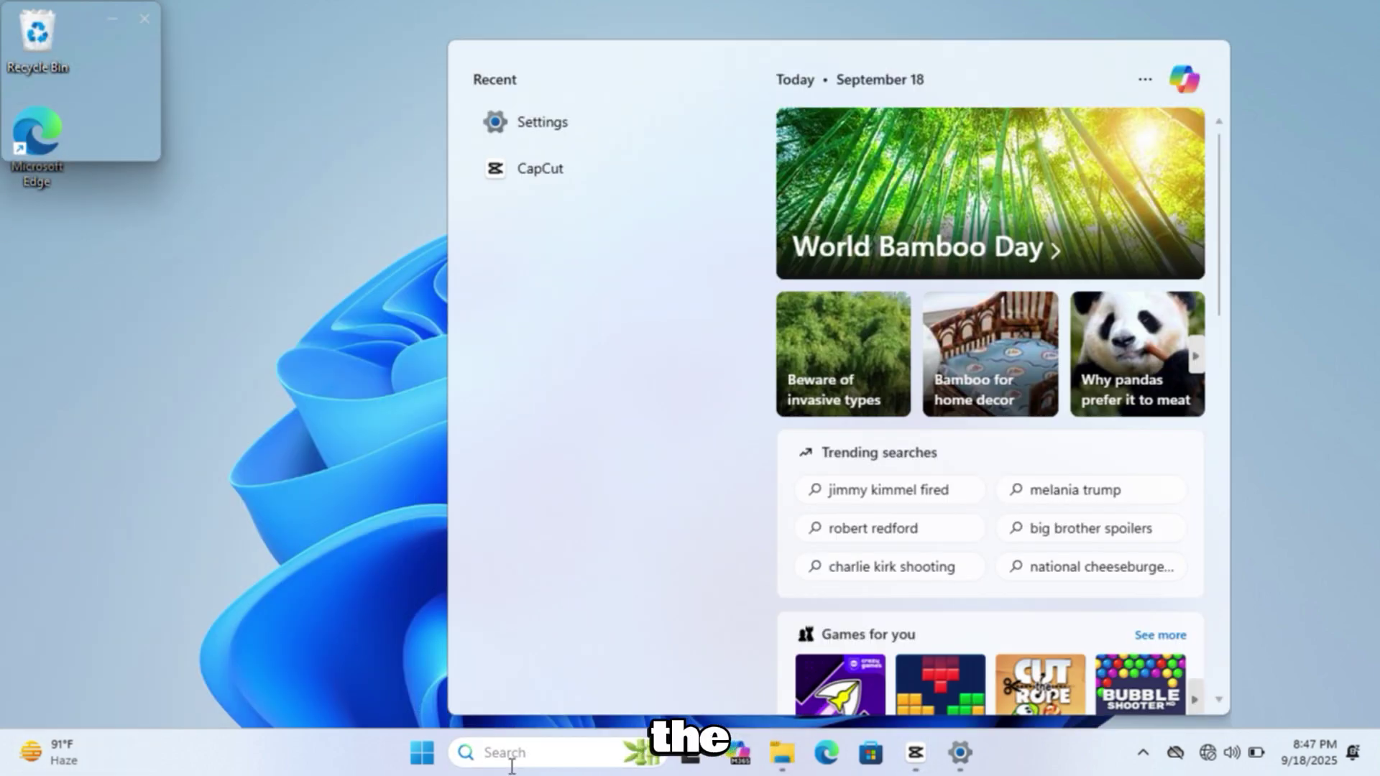
{"action": "left_click", "coordinate": [1271, 106]}
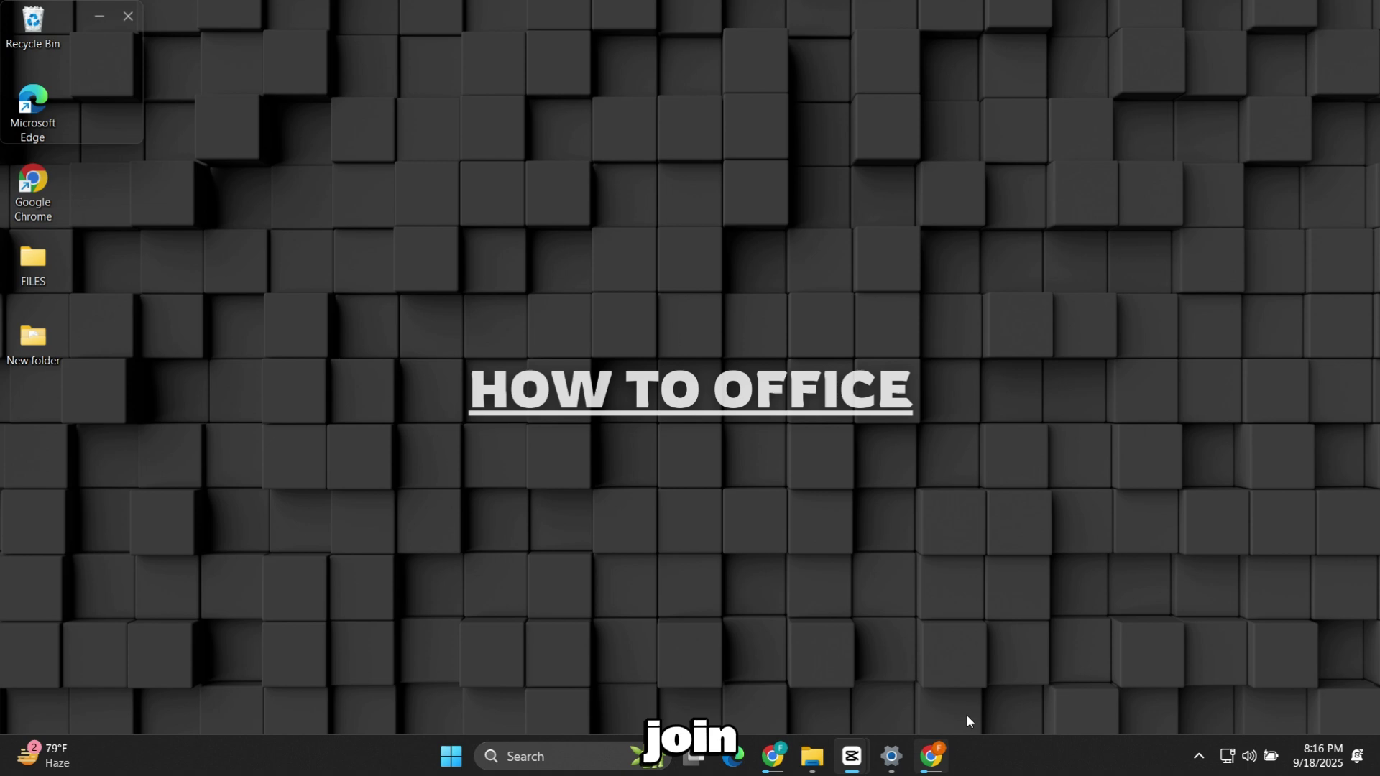
Find the Windows Insider Program settings and begin joining the program.
{"action": "left_click", "coordinate": [507, 752]}
{"action": "type", "text": "vs insider program settings"}
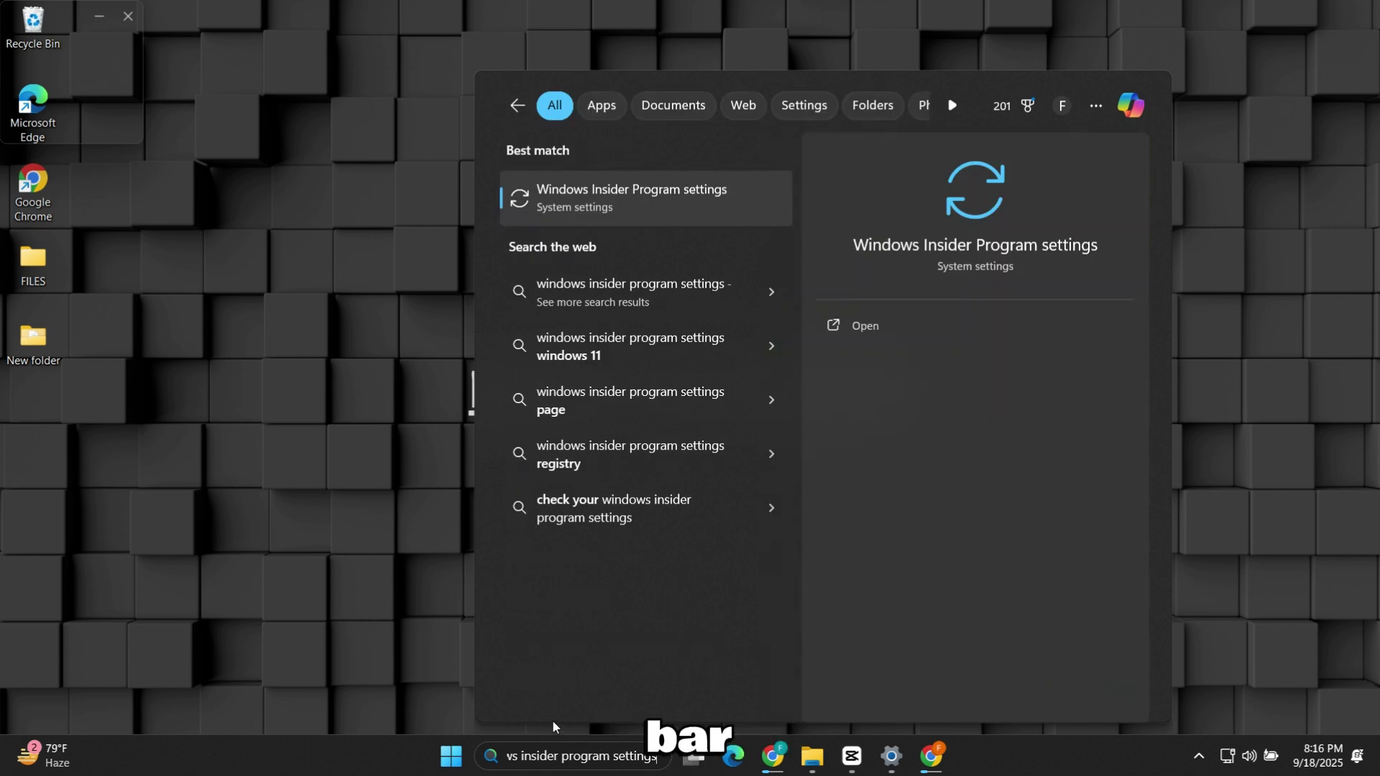
{"action": "left_click", "coordinate": [960, 247]}
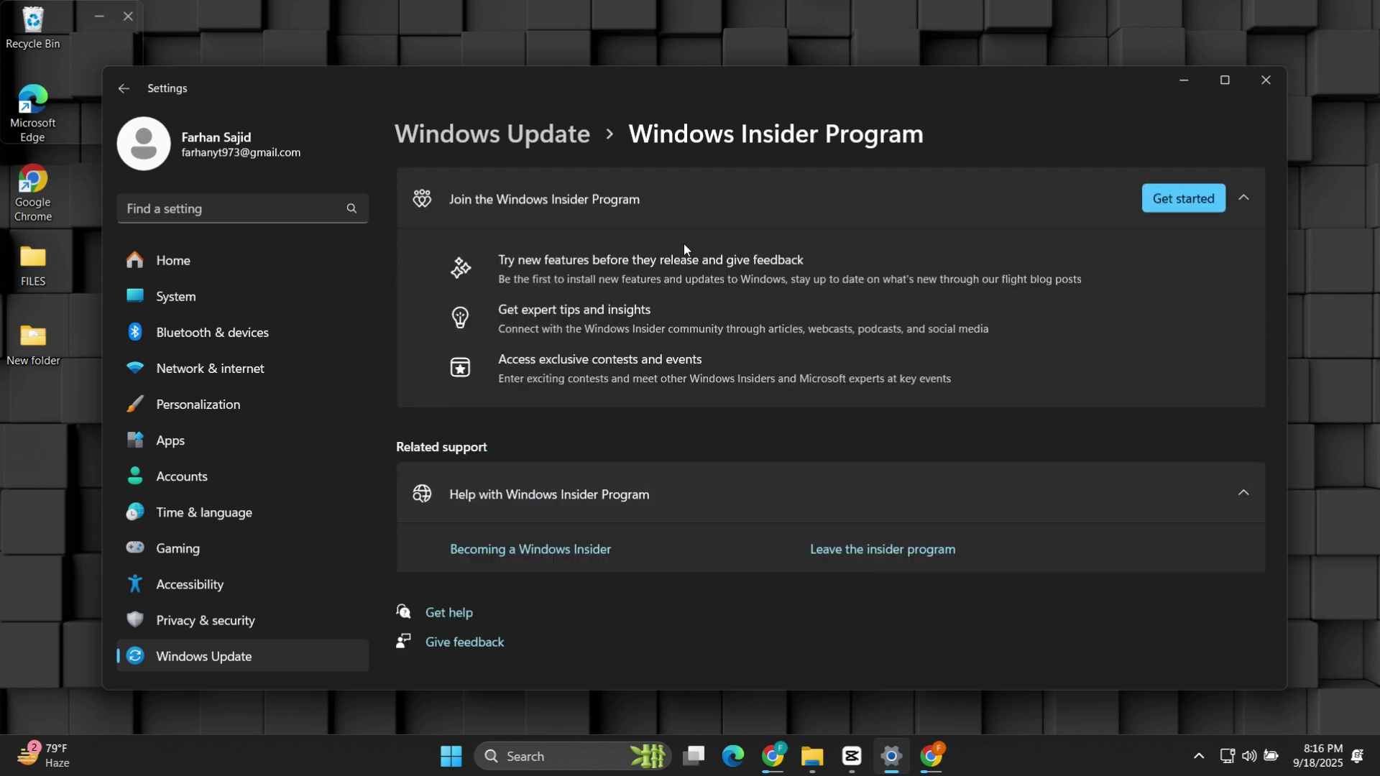
{"action": "left_click", "coordinate": [1182, 199]}
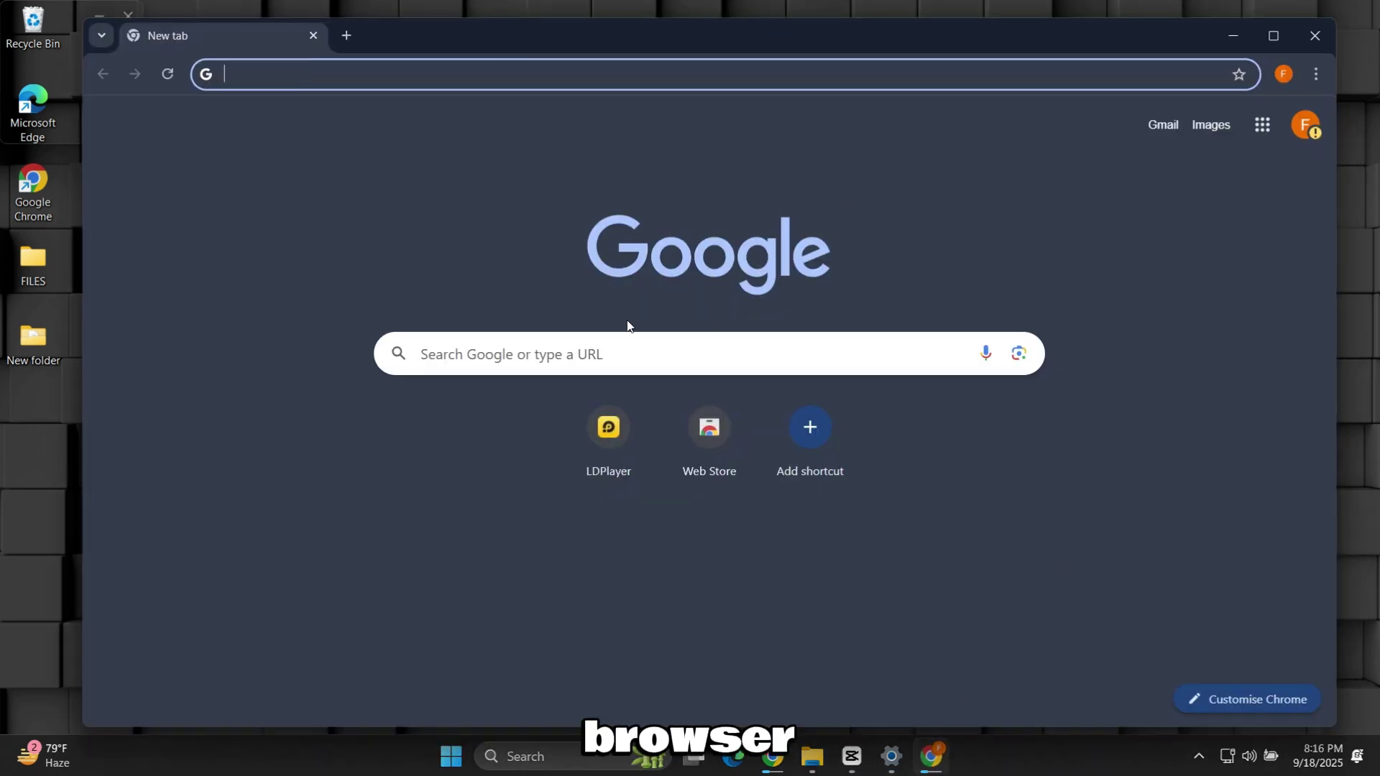
Google 'windows 11 download' and open Microsoft's Download Windows 11 result.
{"action": "left_click", "coordinate": [604, 354]}
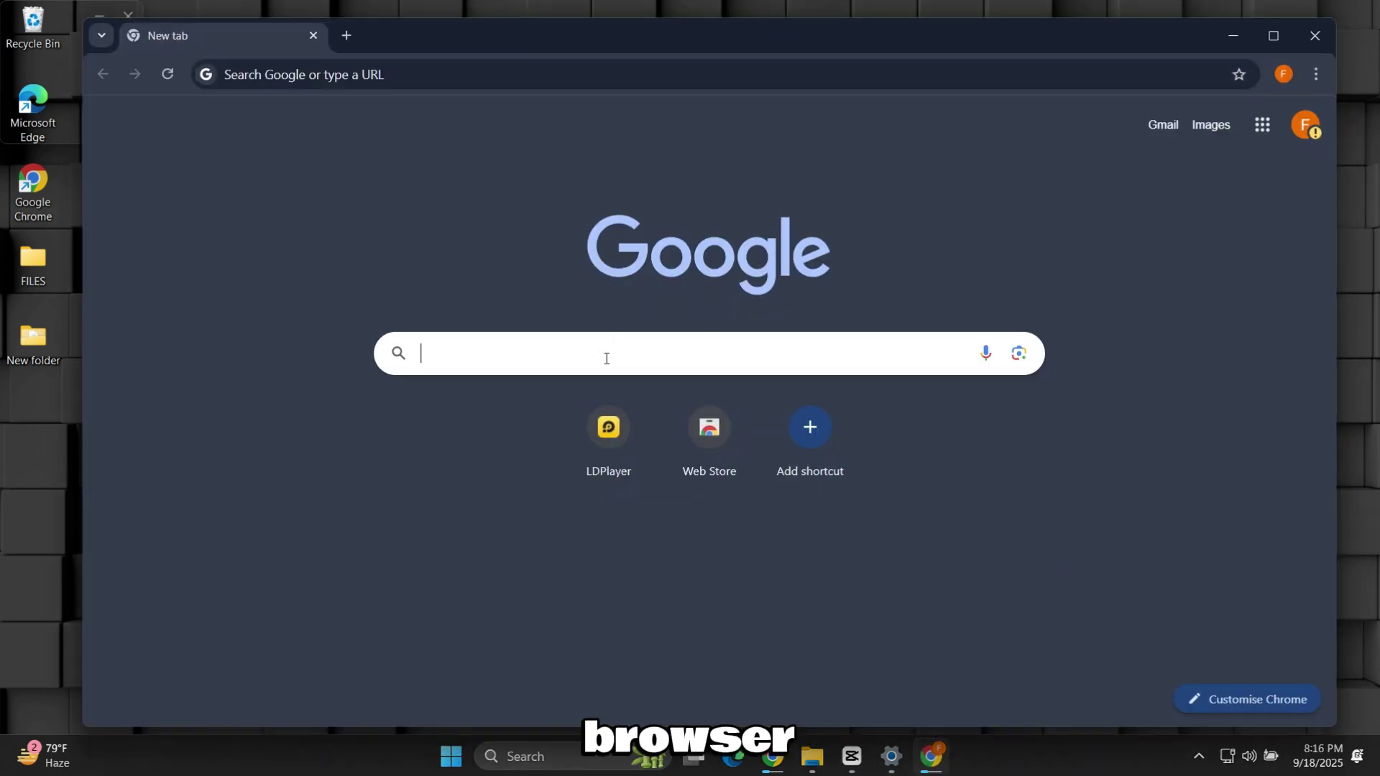
{"action": "type", "text": "win"}
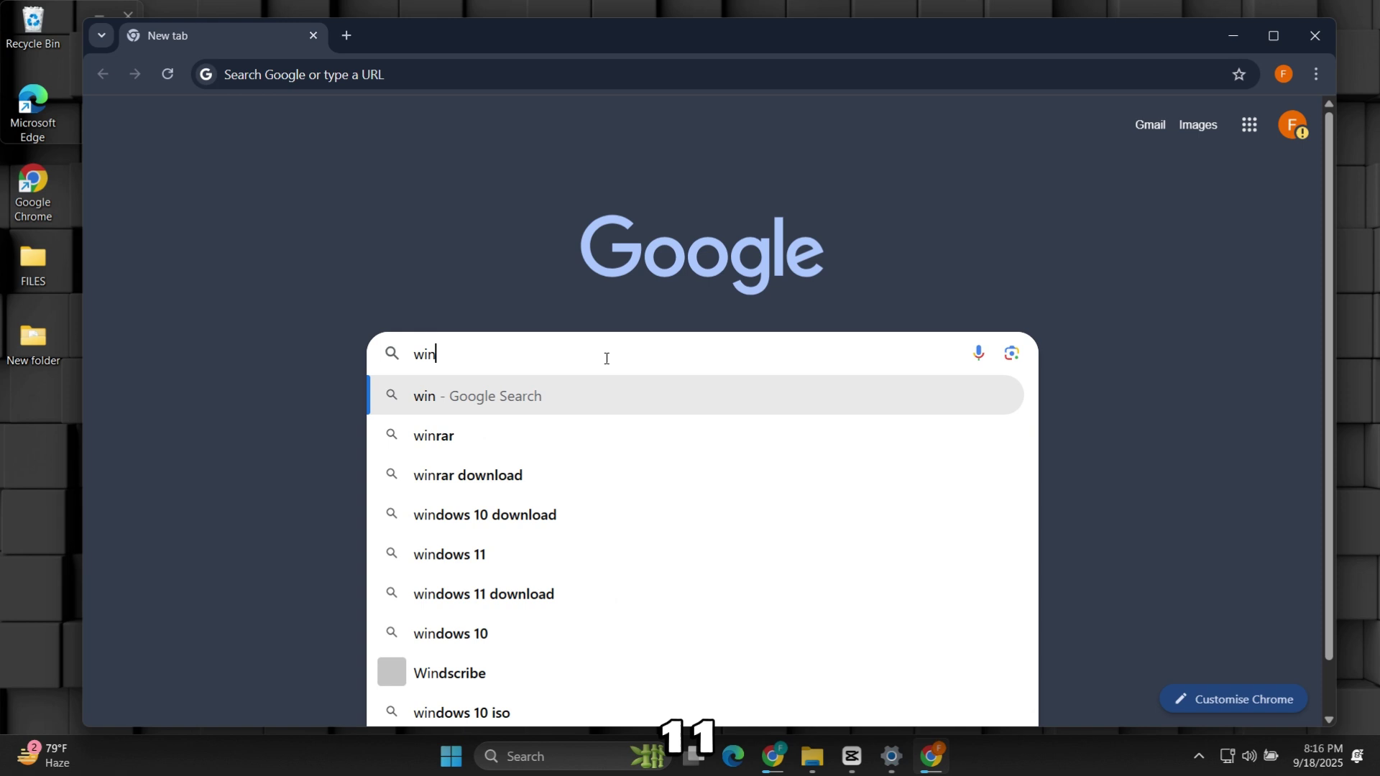
{"action": "type", "text": "dows 11 do"}
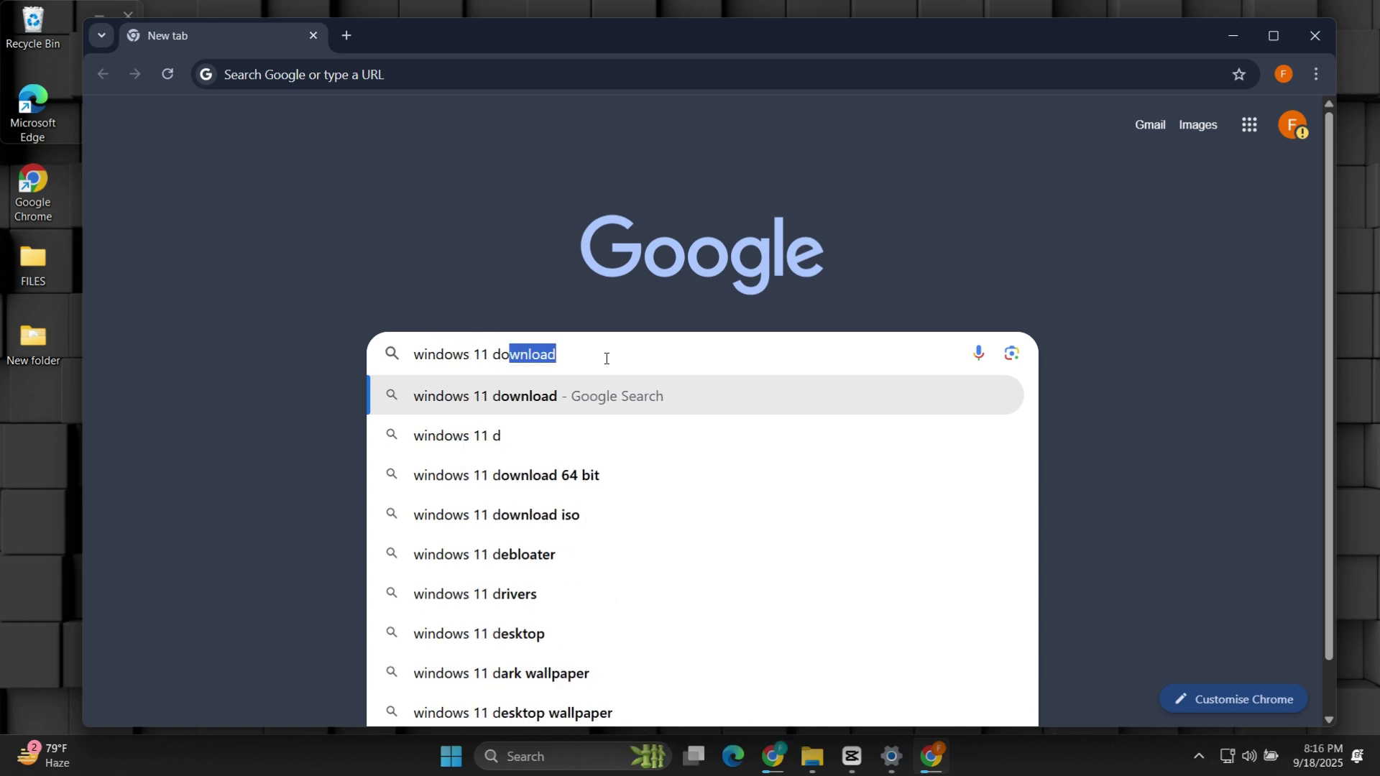
{"action": "type", "text": "wnload"}
{"action": "key", "text": "Return"}
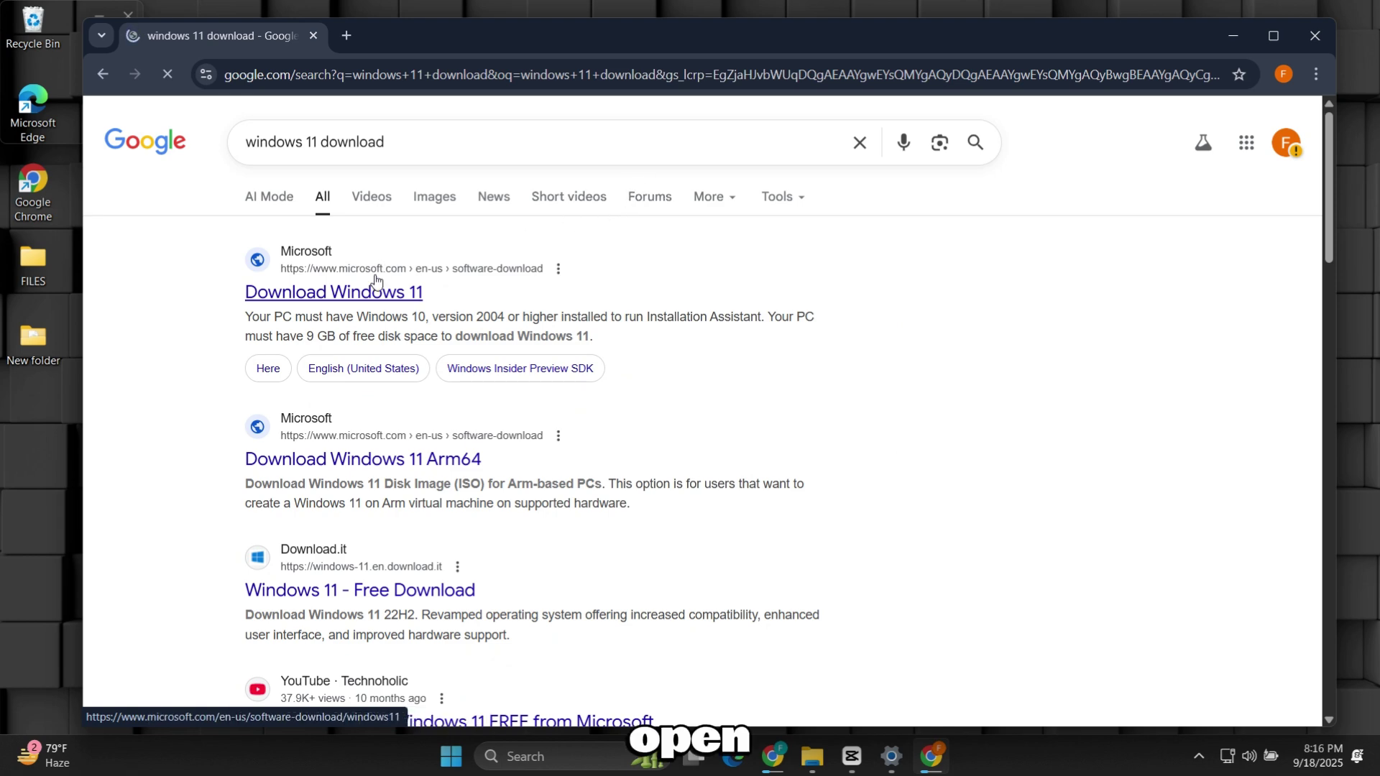
{"action": "left_click", "coordinate": [366, 298]}
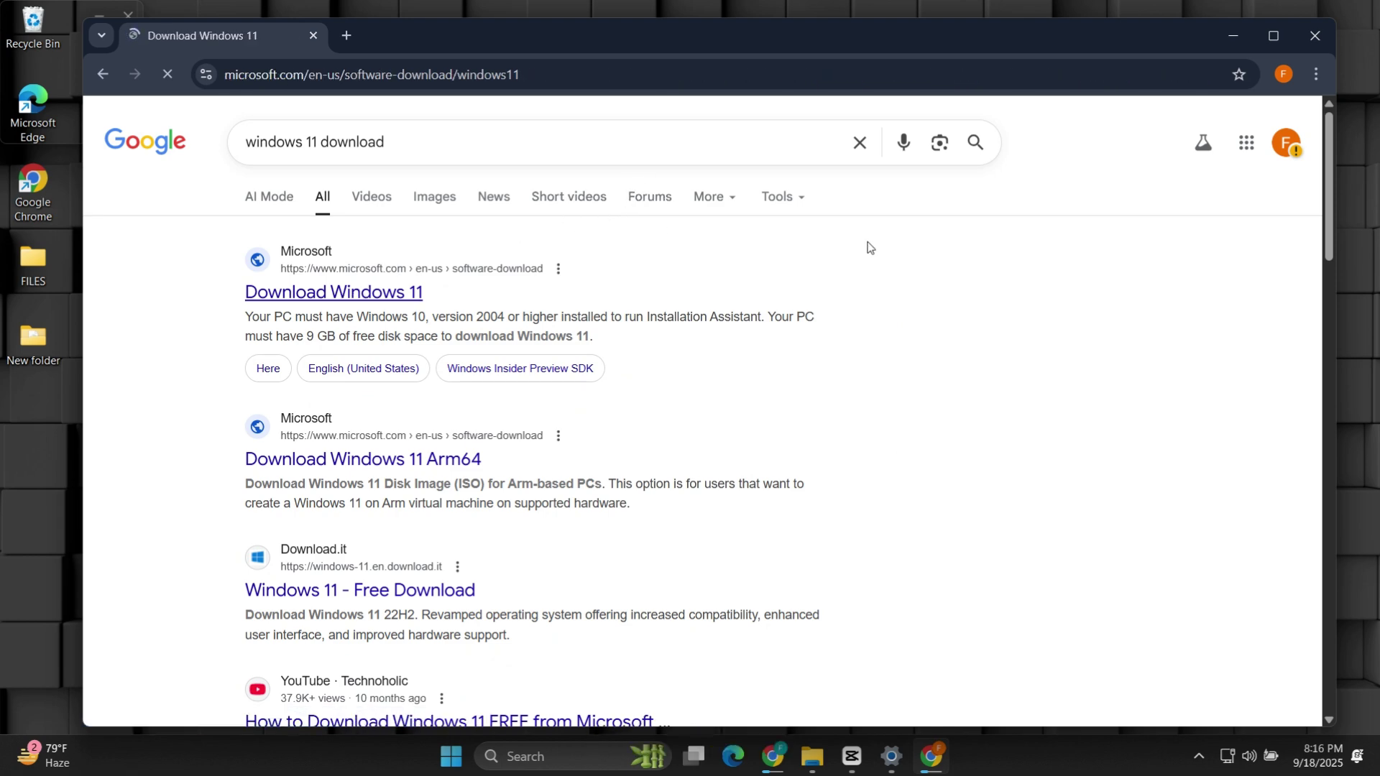
{"action": "scroll", "coordinate": [1089, 262], "scroll_direction": "down", "scroll_amount": 3}
{"action": "scroll", "coordinate": [1084, 263], "scroll_direction": "down", "scroll_amount": 1}
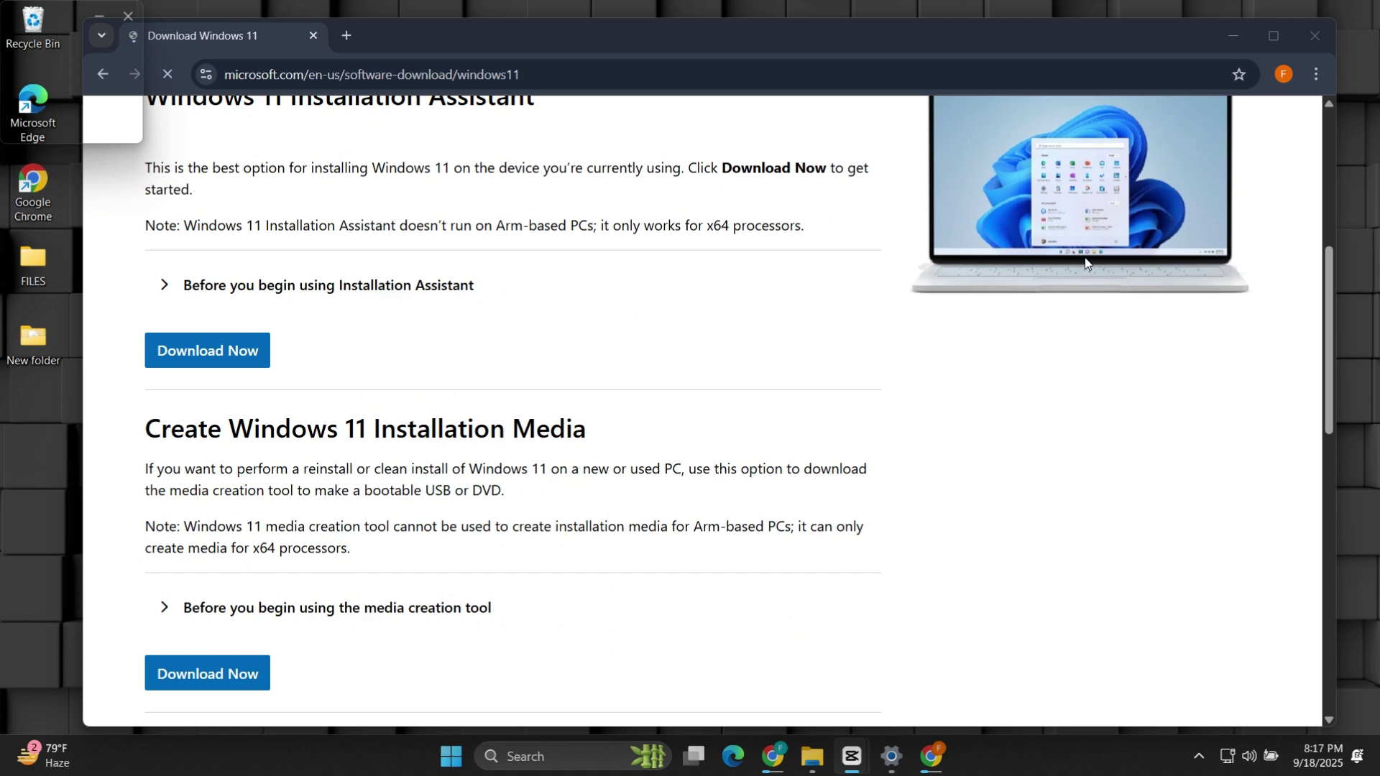
{"action": "scroll", "coordinate": [1085, 264], "scroll_direction": "up", "scroll_amount": 4}
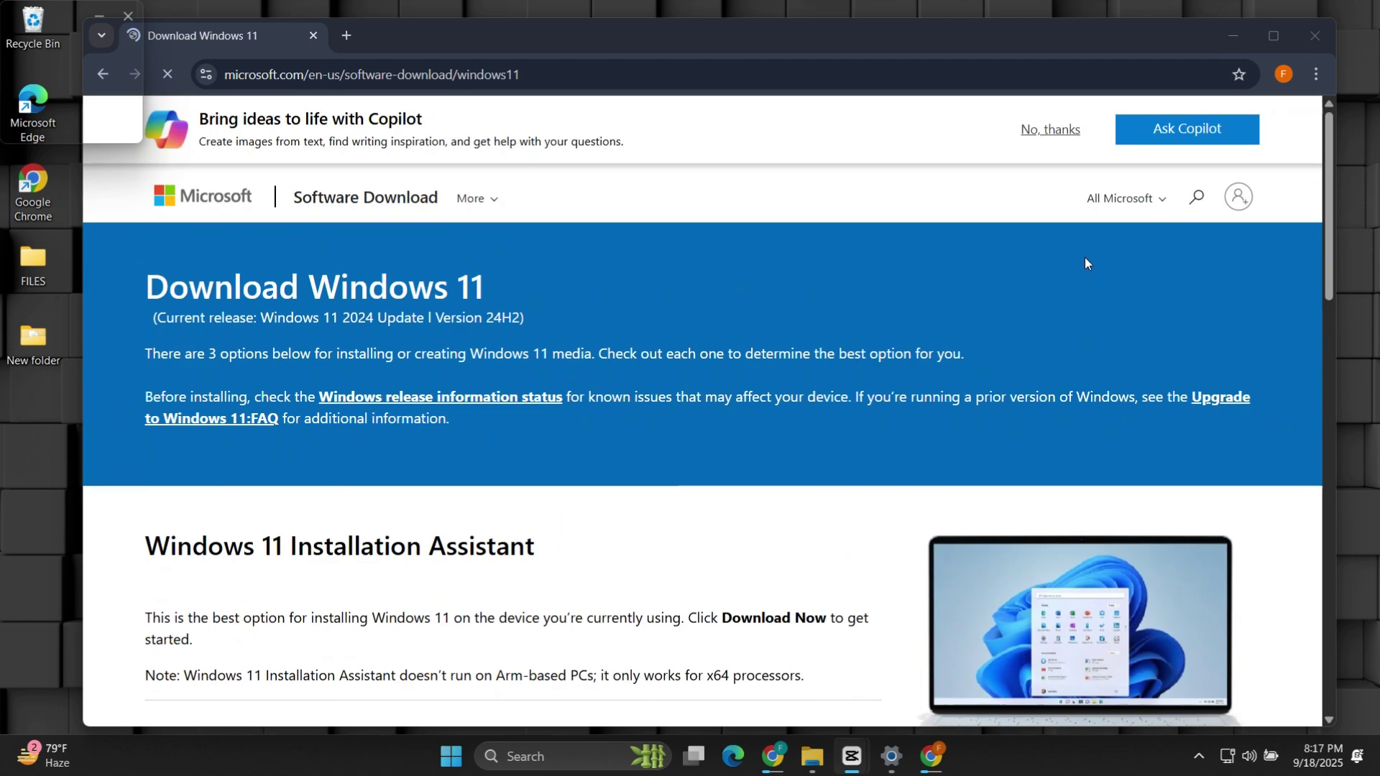
Go to More > Windows Insider Preview > Windows Server Insider Preview and sign in.
{"action": "left_click", "coordinate": [502, 200]}
{"action": "left_click", "coordinate": [558, 244]}
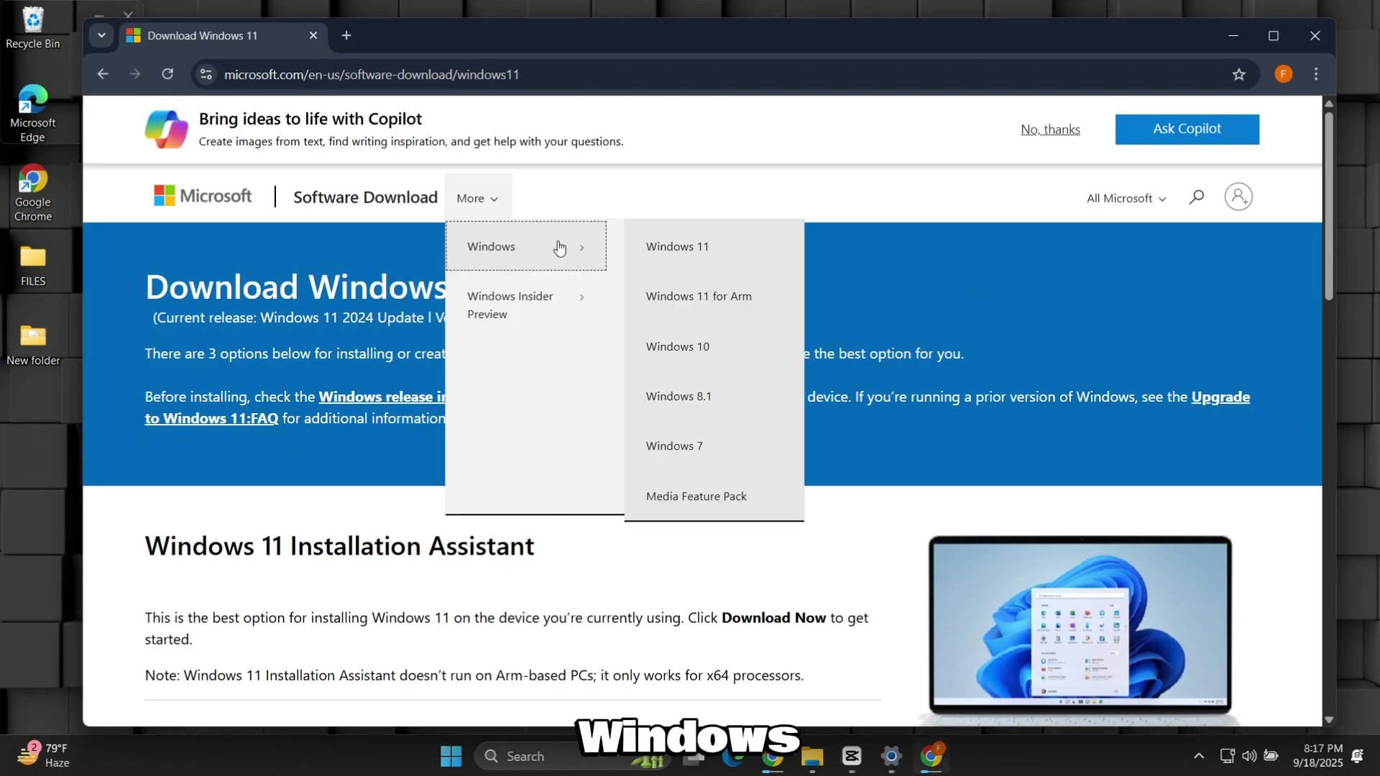
{"action": "left_click", "coordinate": [535, 302]}
{"action": "left_click", "coordinate": [511, 311]}
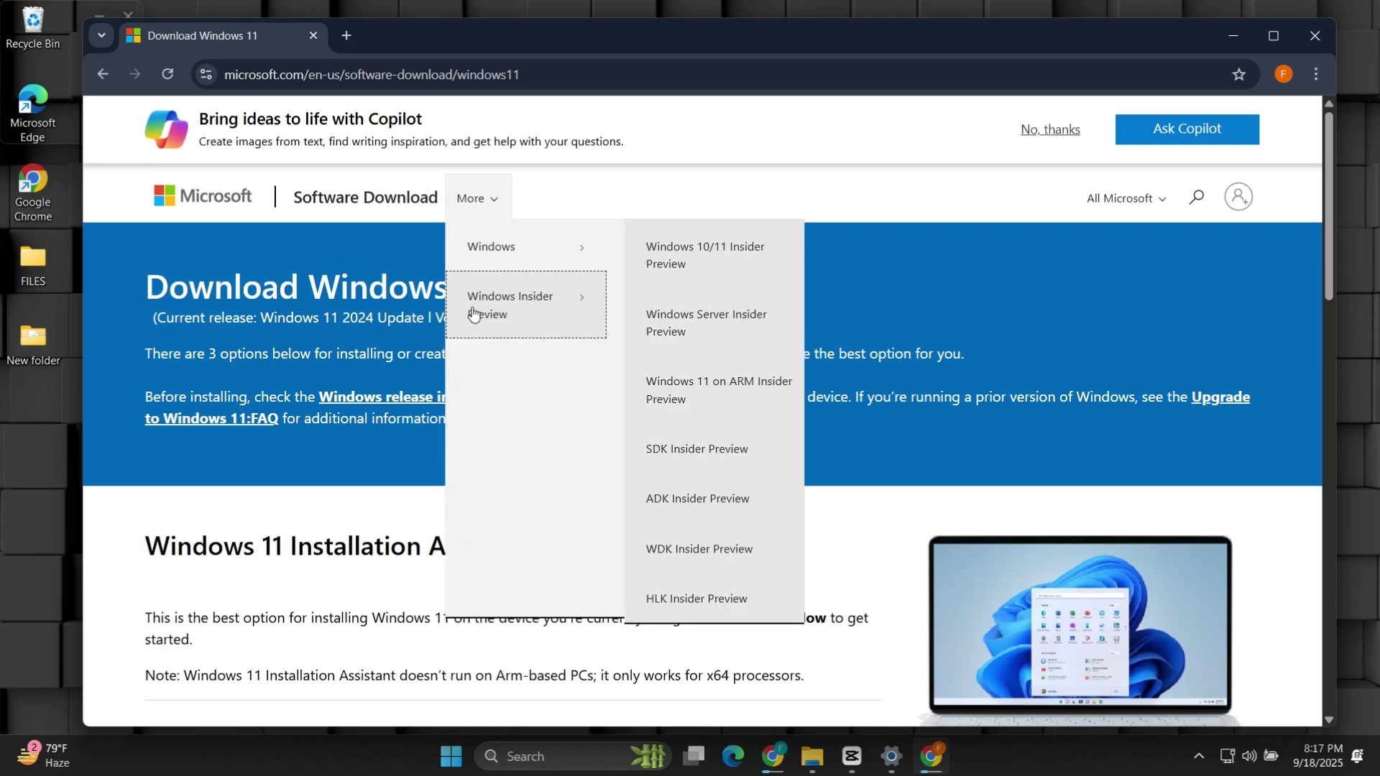
{"action": "left_click", "coordinate": [701, 313]}
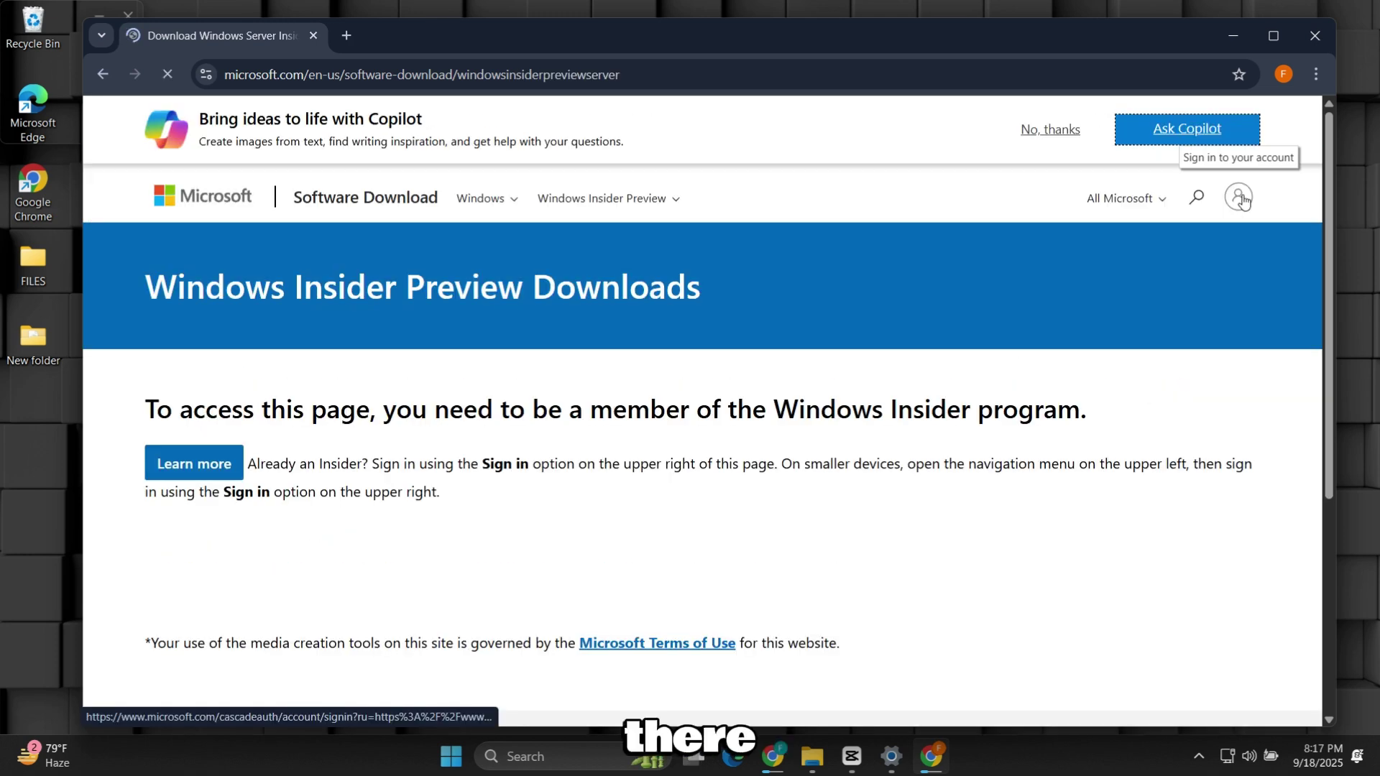
{"action": "left_click", "coordinate": [1229, 198]}
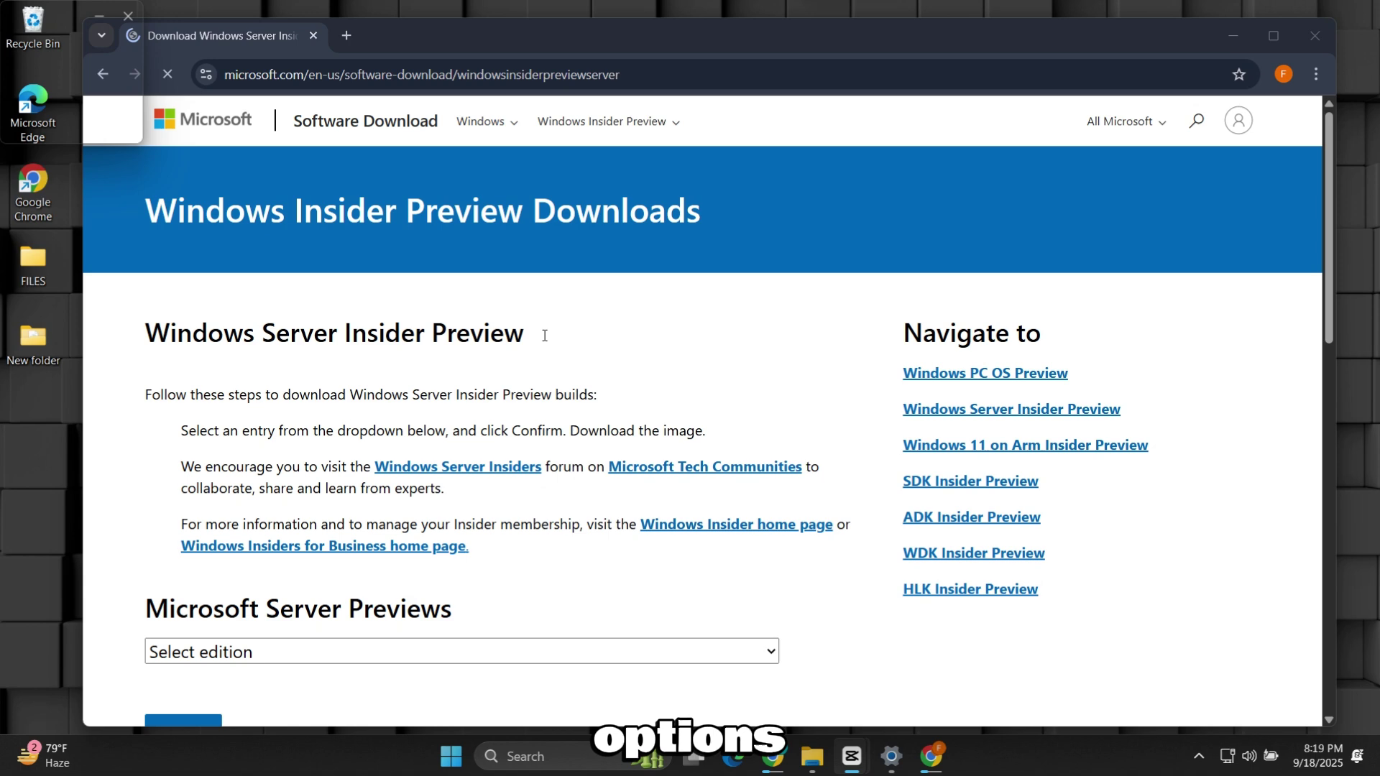
{"action": "scroll", "coordinate": [1252, 218], "scroll_direction": "down", "scroll_amount": 3}
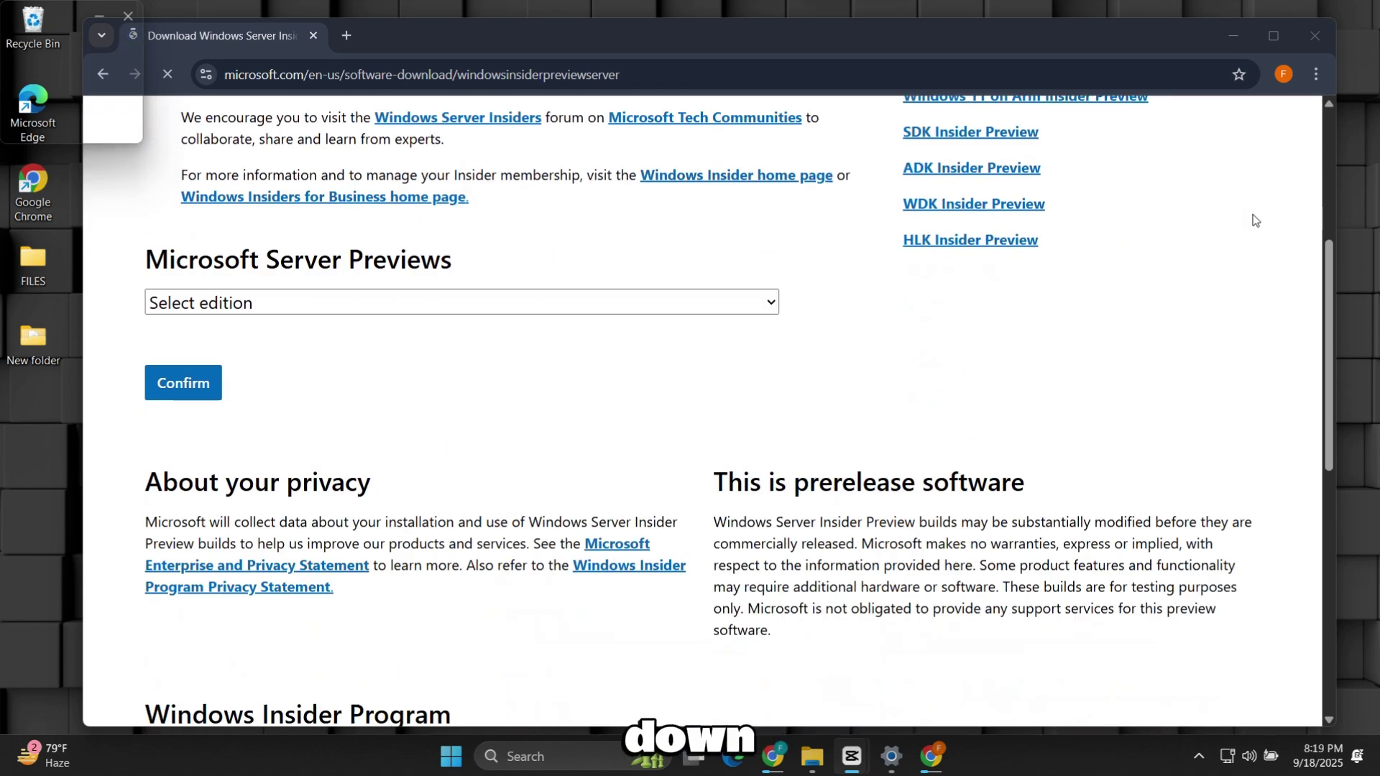
Select the Azure Edition Preview ISO, build 26484, as the edition and confirm.
{"action": "left_click", "coordinate": [303, 292]}
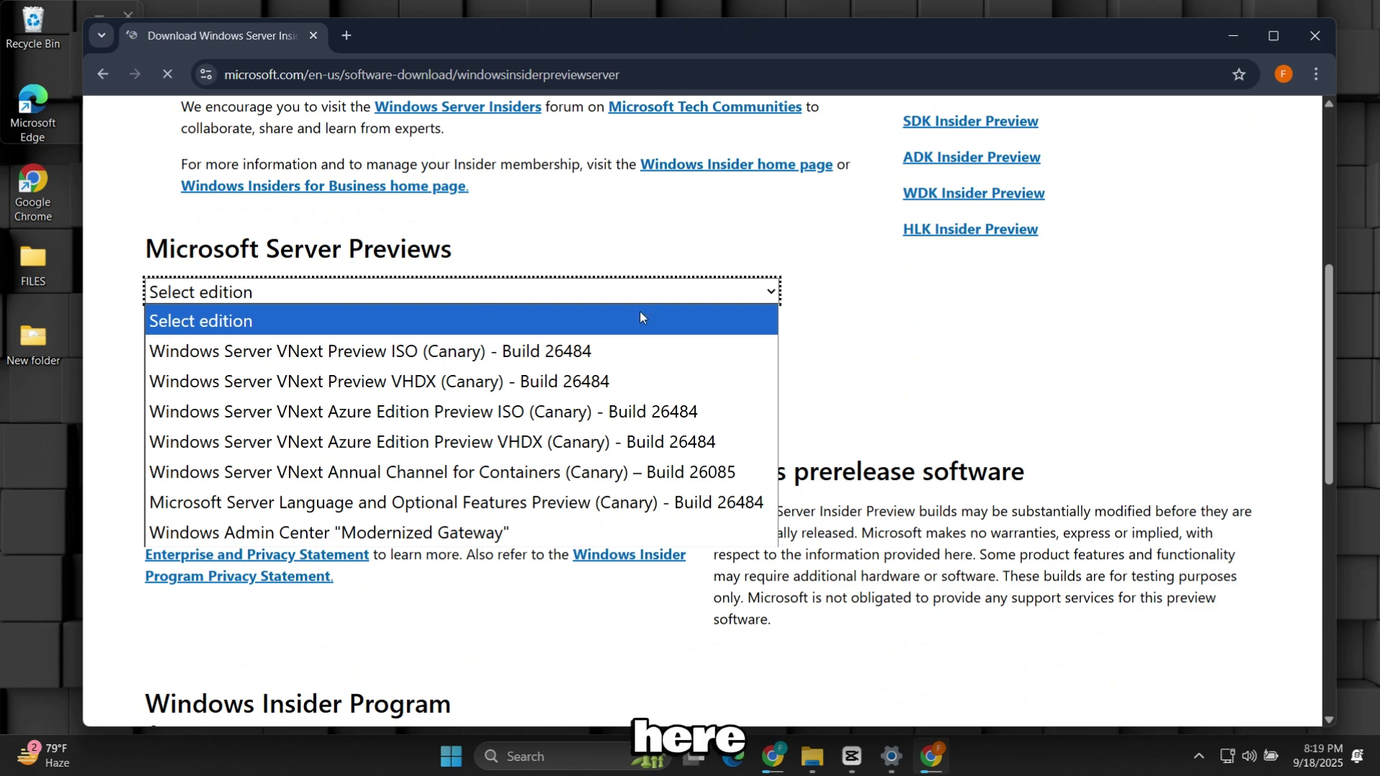
{"action": "left_click", "coordinate": [600, 411]}
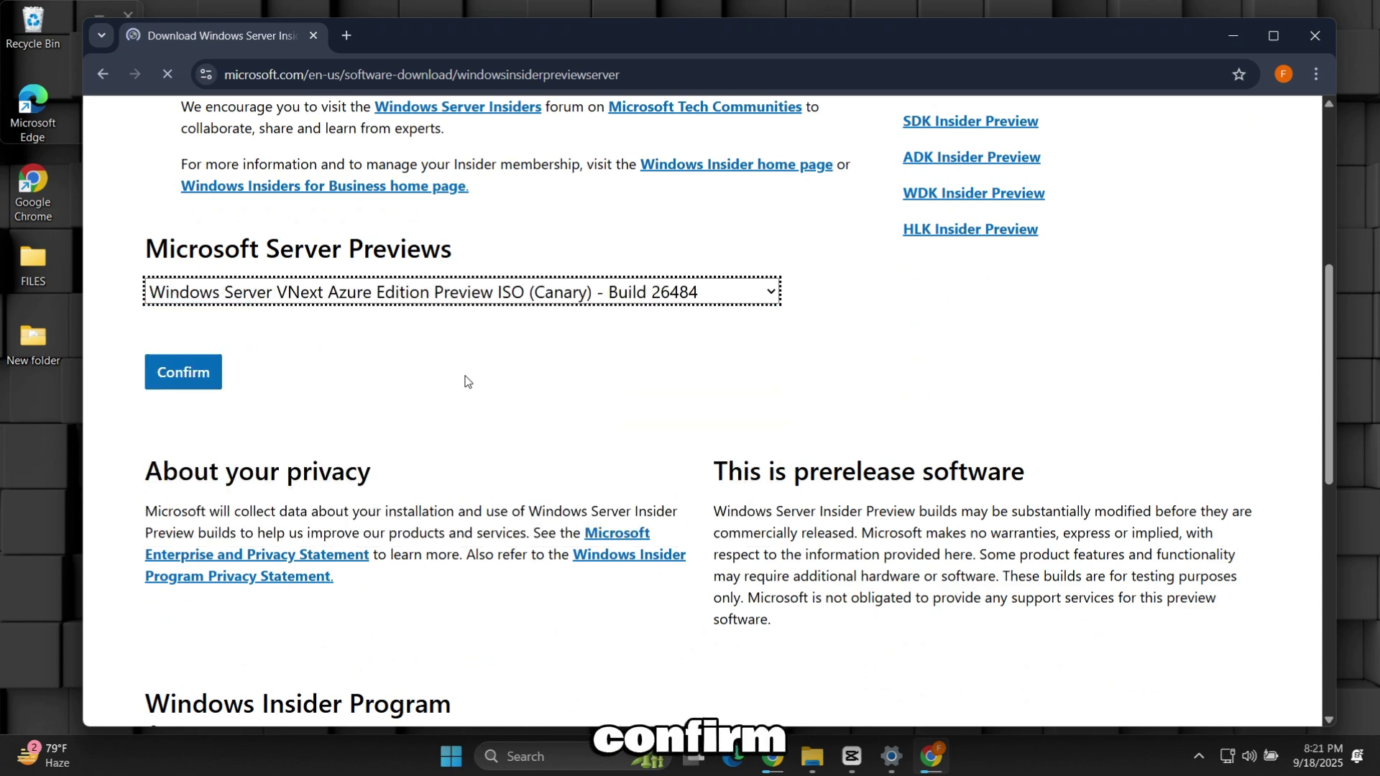
{"action": "left_click", "coordinate": [211, 377]}
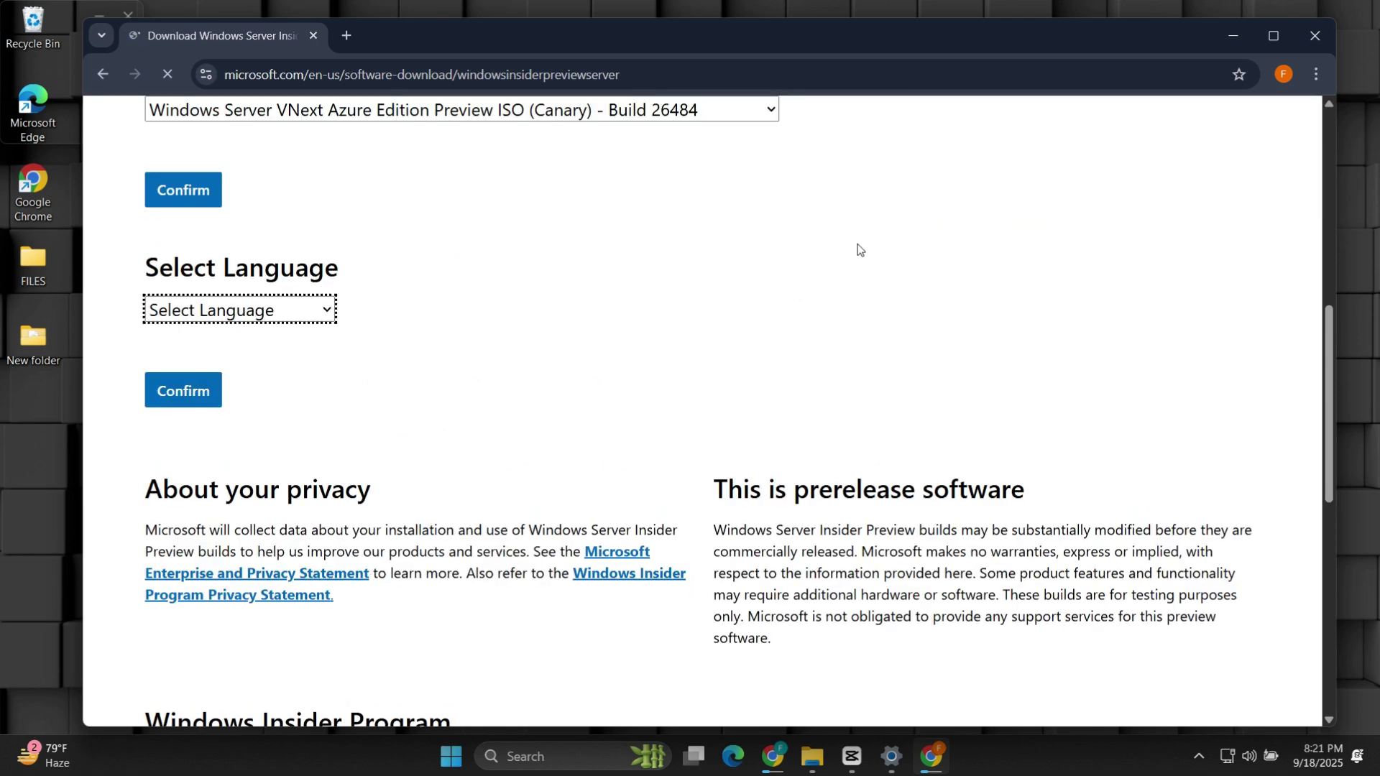
Choose English (United States) as the download language and confirm.
{"action": "left_click", "coordinate": [308, 303]}
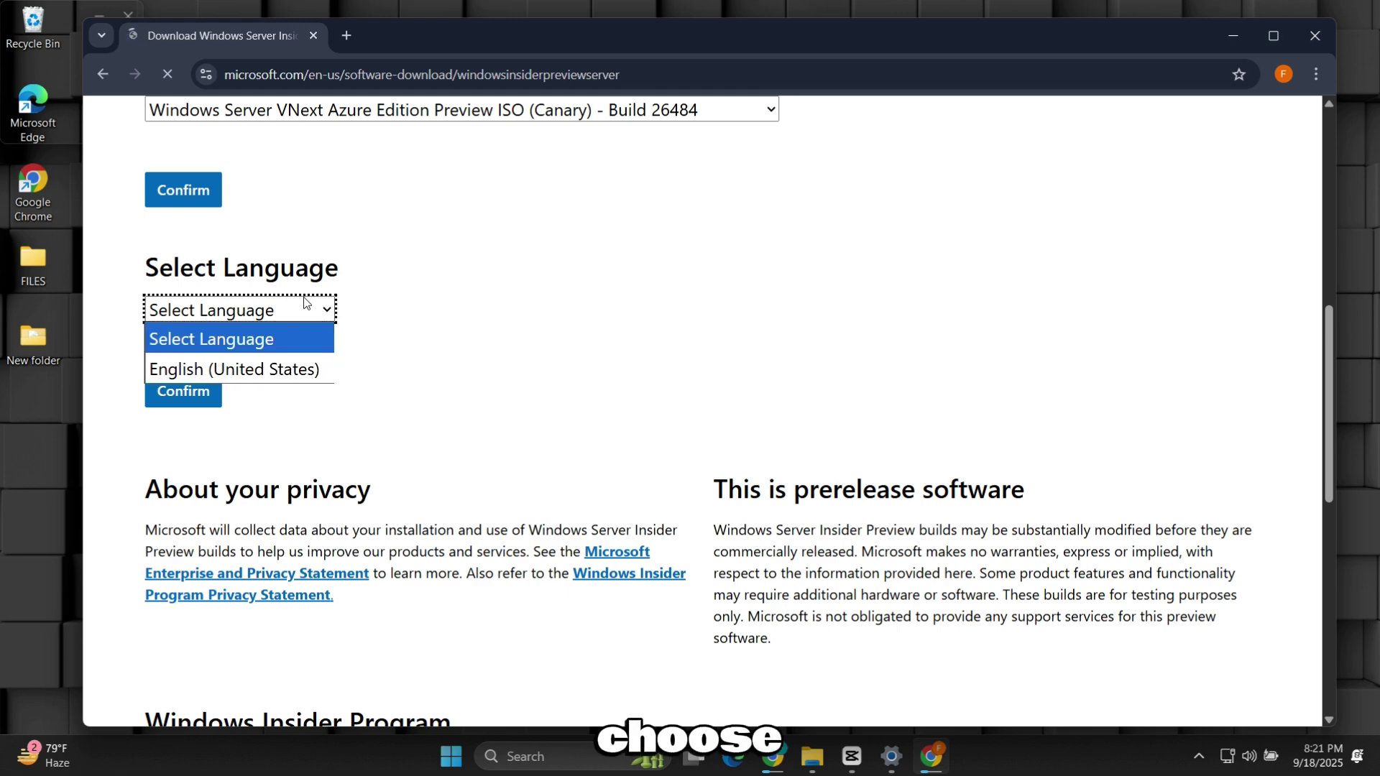
{"action": "left_click", "coordinate": [323, 360]}
{"action": "left_click", "coordinate": [217, 402]}
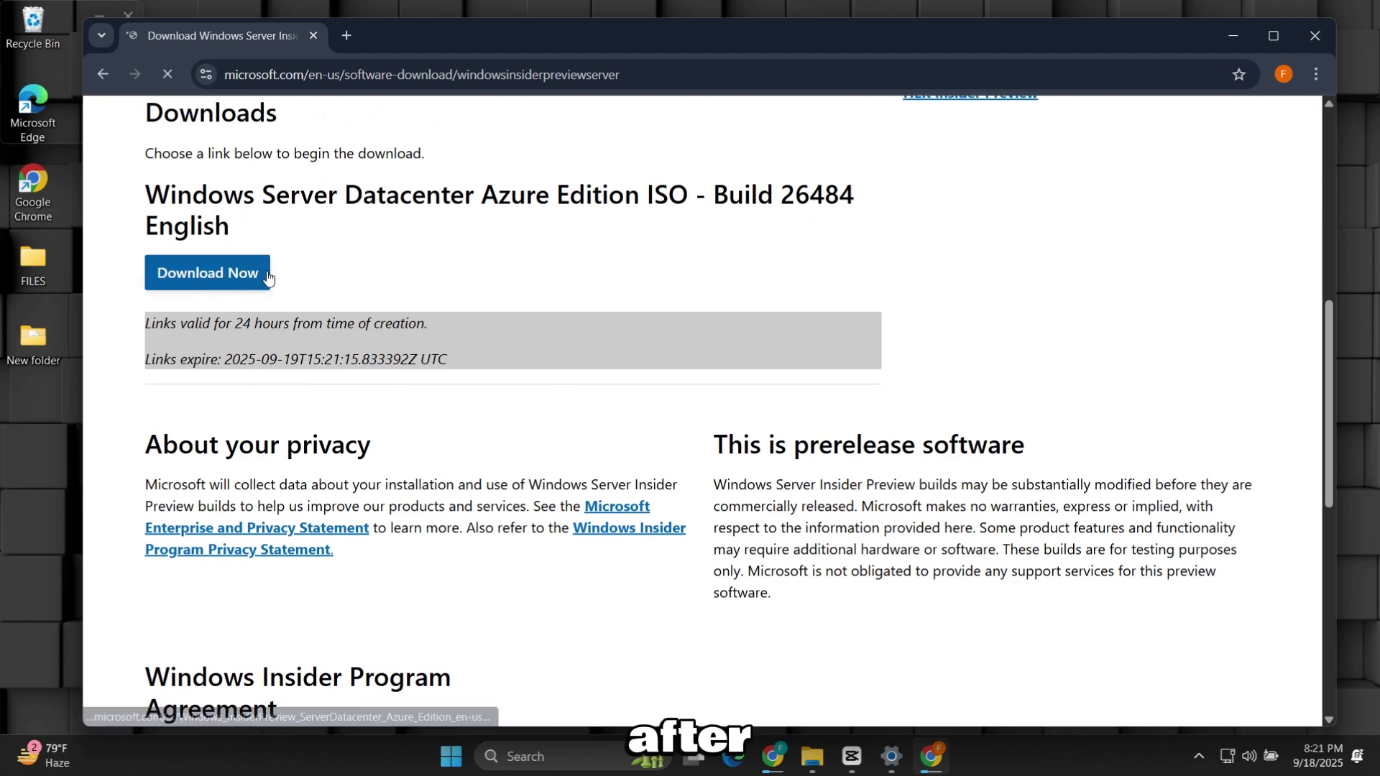
Start the 5.3 GB Azure Edition ISO download and check its progress in Chrome.
{"action": "left_click", "coordinate": [231, 279]}
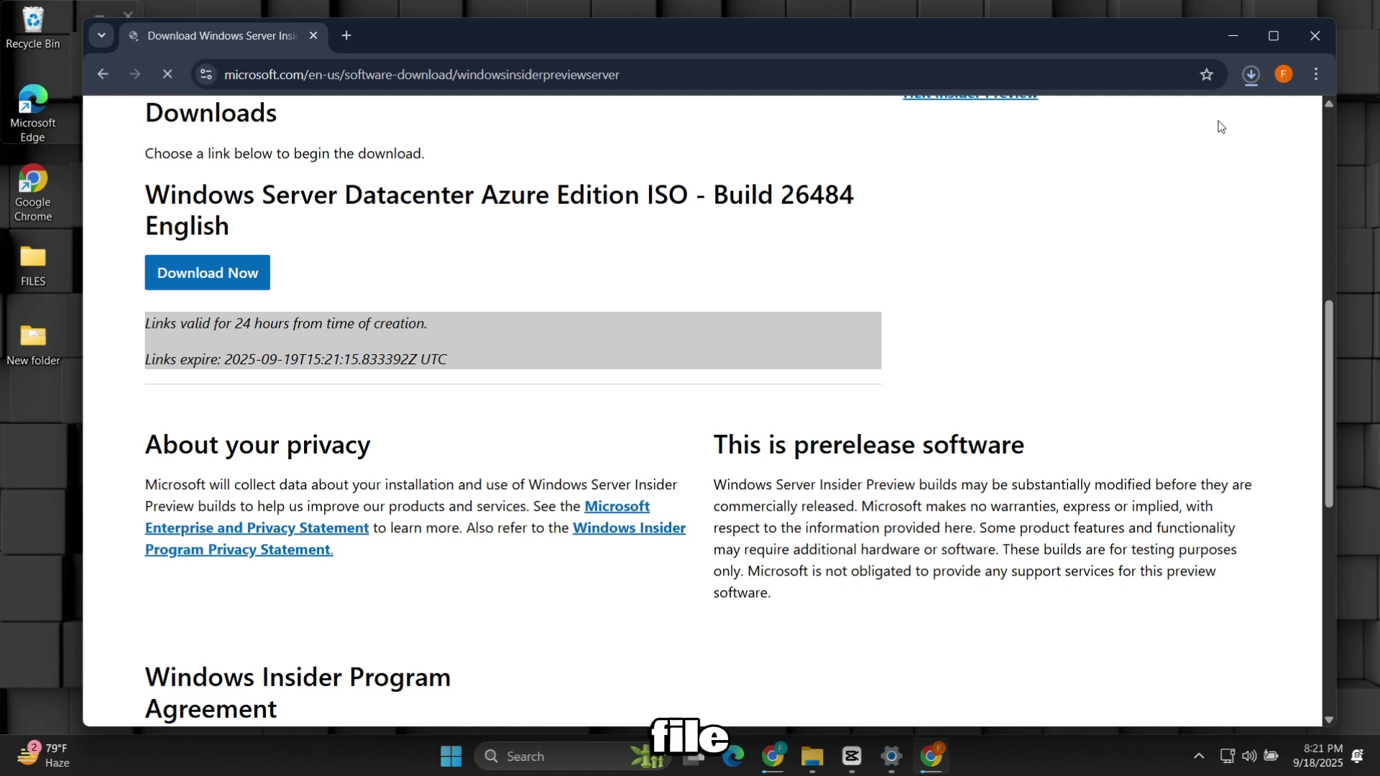
{"action": "left_click", "coordinate": [1262, 85]}
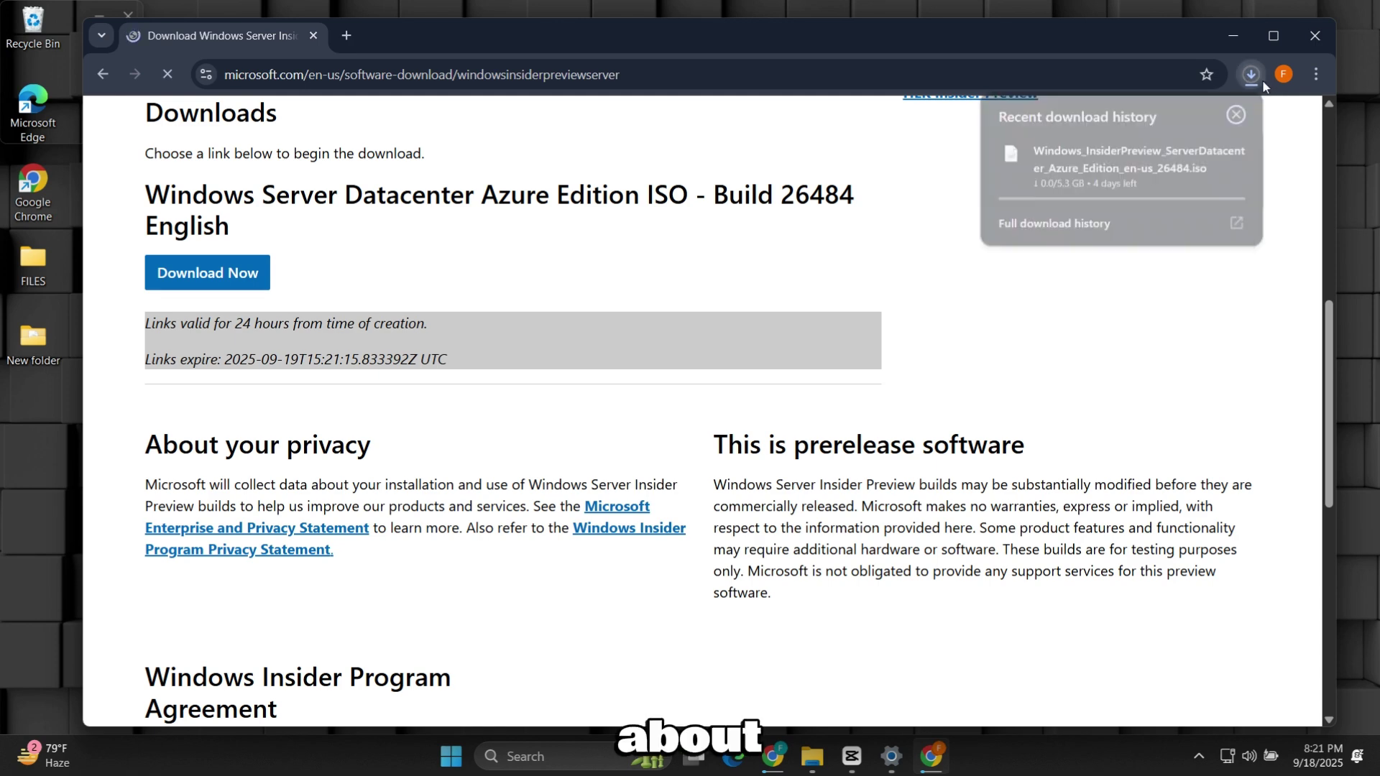
{"action": "left_click", "coordinate": [1289, 189]}
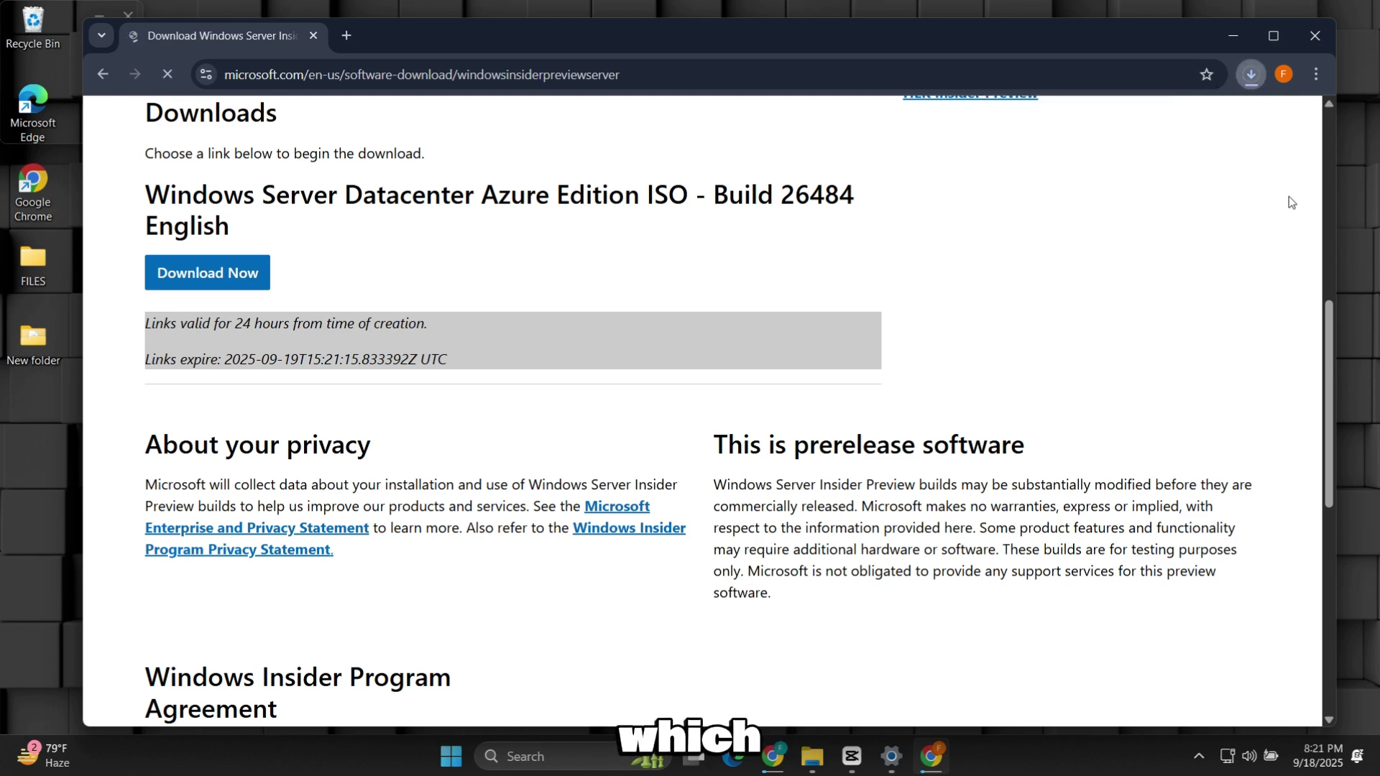
In a new tab, Google 'rufus', open rufus.ie, and download rufus-4.9.exe.
{"action": "left_click", "coordinate": [348, 36]}
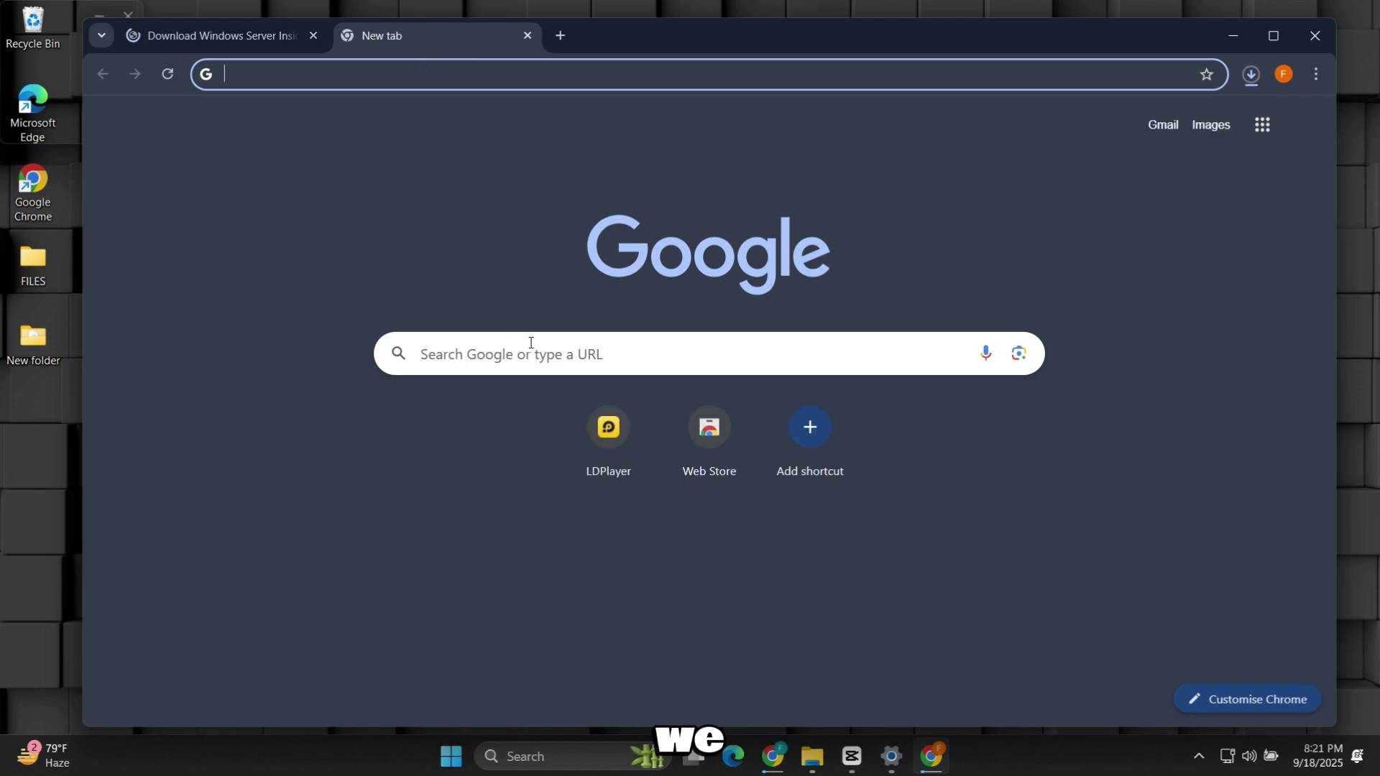
{"action": "left_click", "coordinate": [531, 347]}
{"action": "type", "text": "r"}
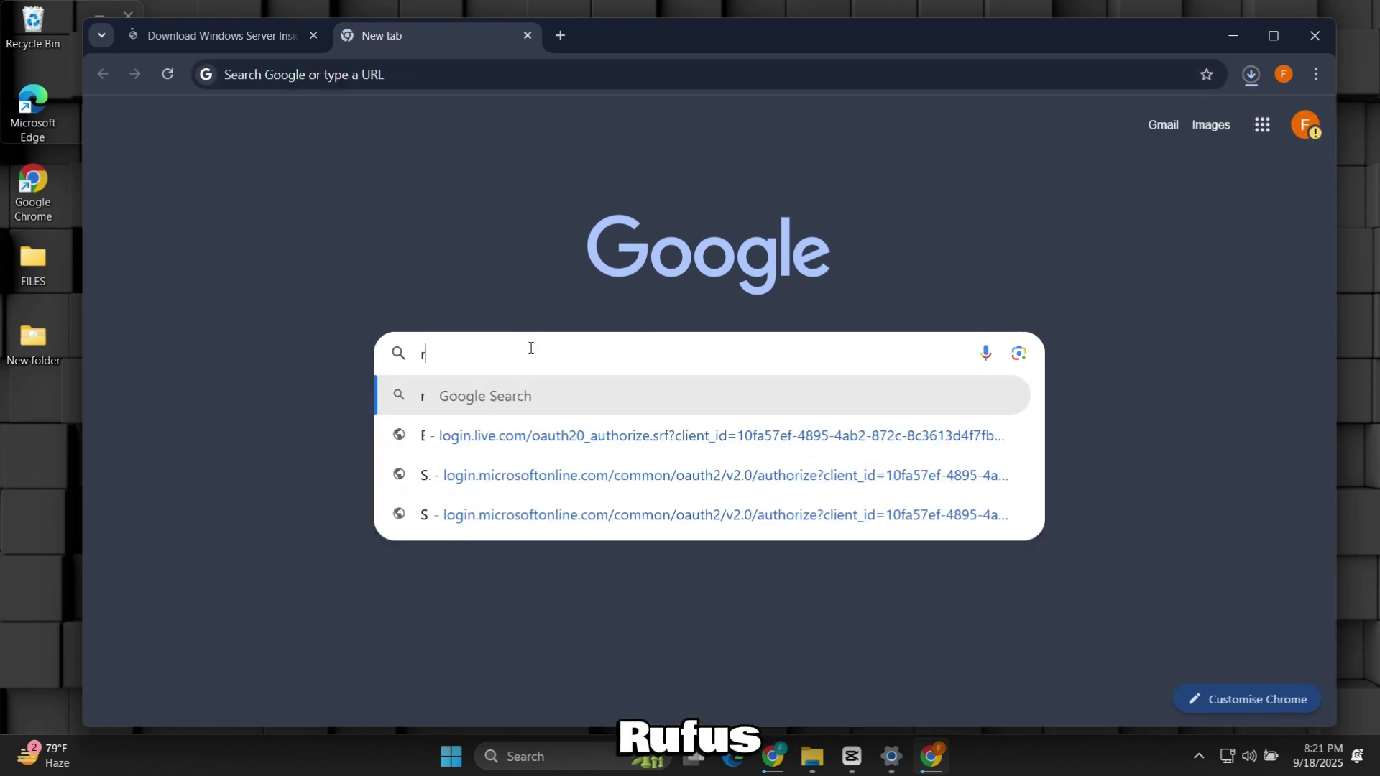
{"action": "type", "text": "ufu"}
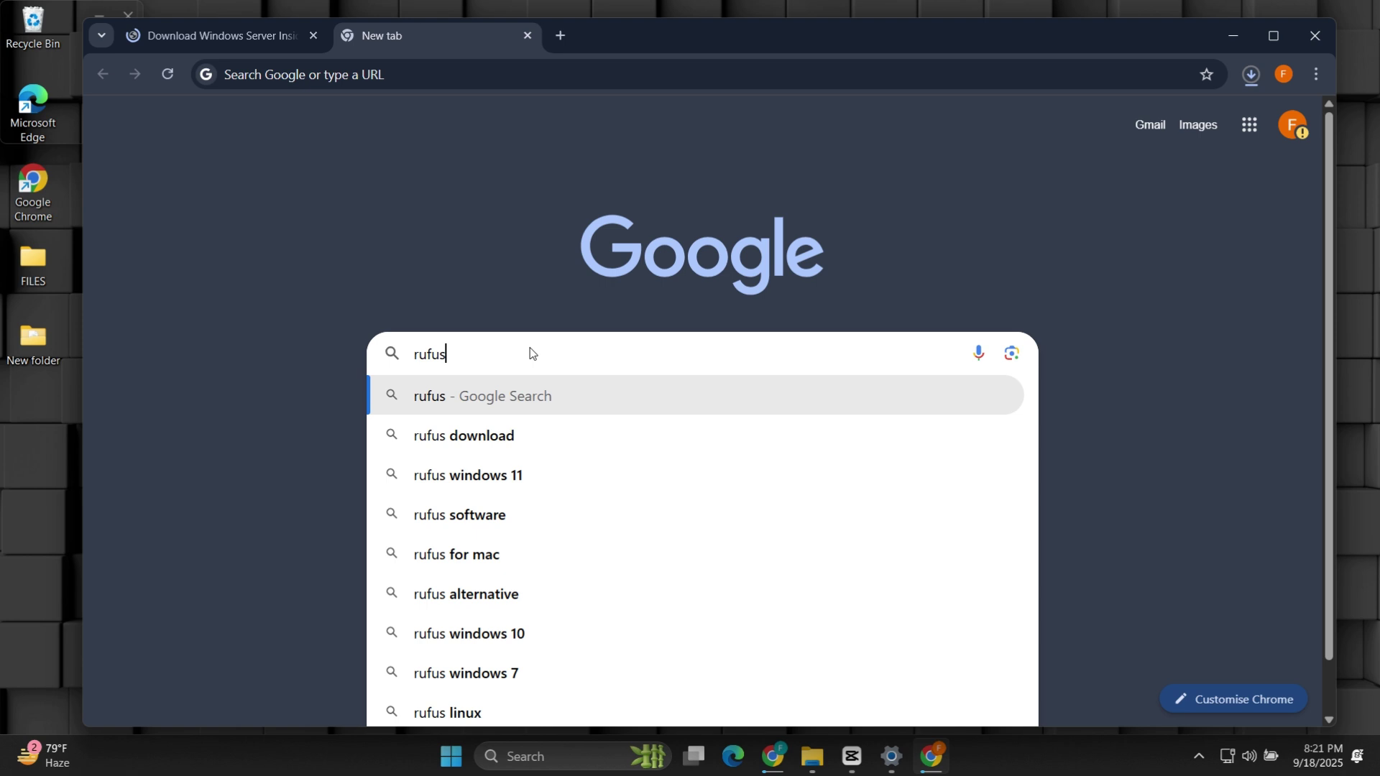
{"action": "type", "text": "s"}
{"action": "key", "text": "Return"}
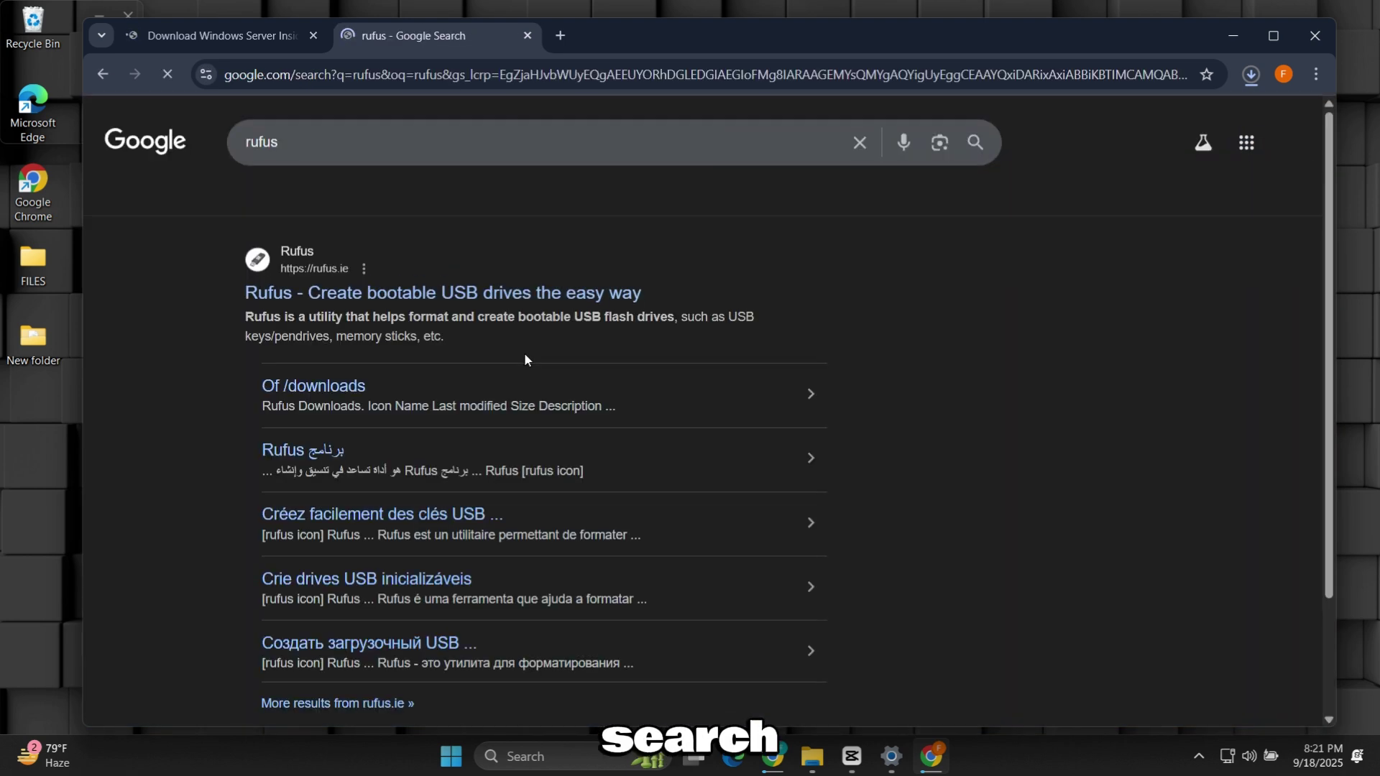
{"action": "left_click", "coordinate": [423, 303]}
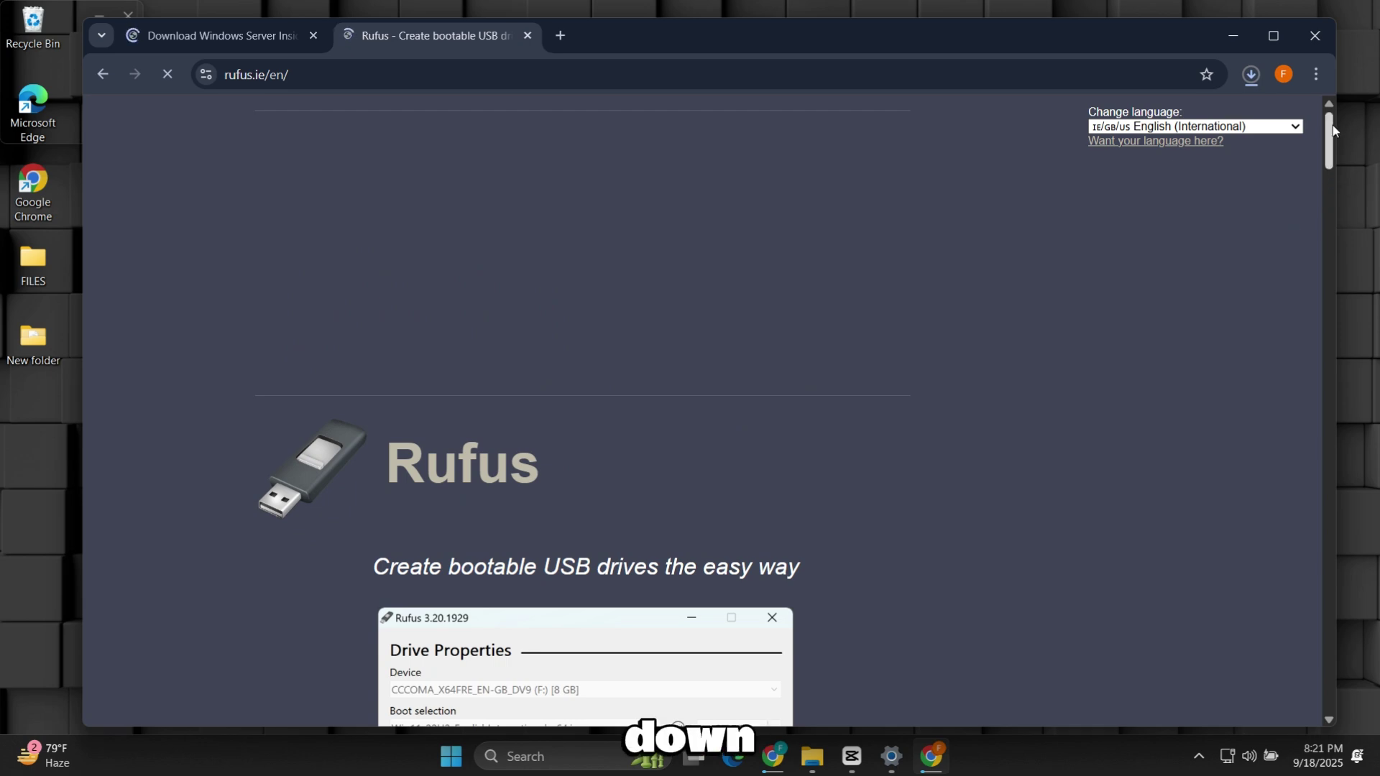
{"action": "left_click_drag", "start_coordinate": [1332, 126], "coordinate": [1358, 253]}
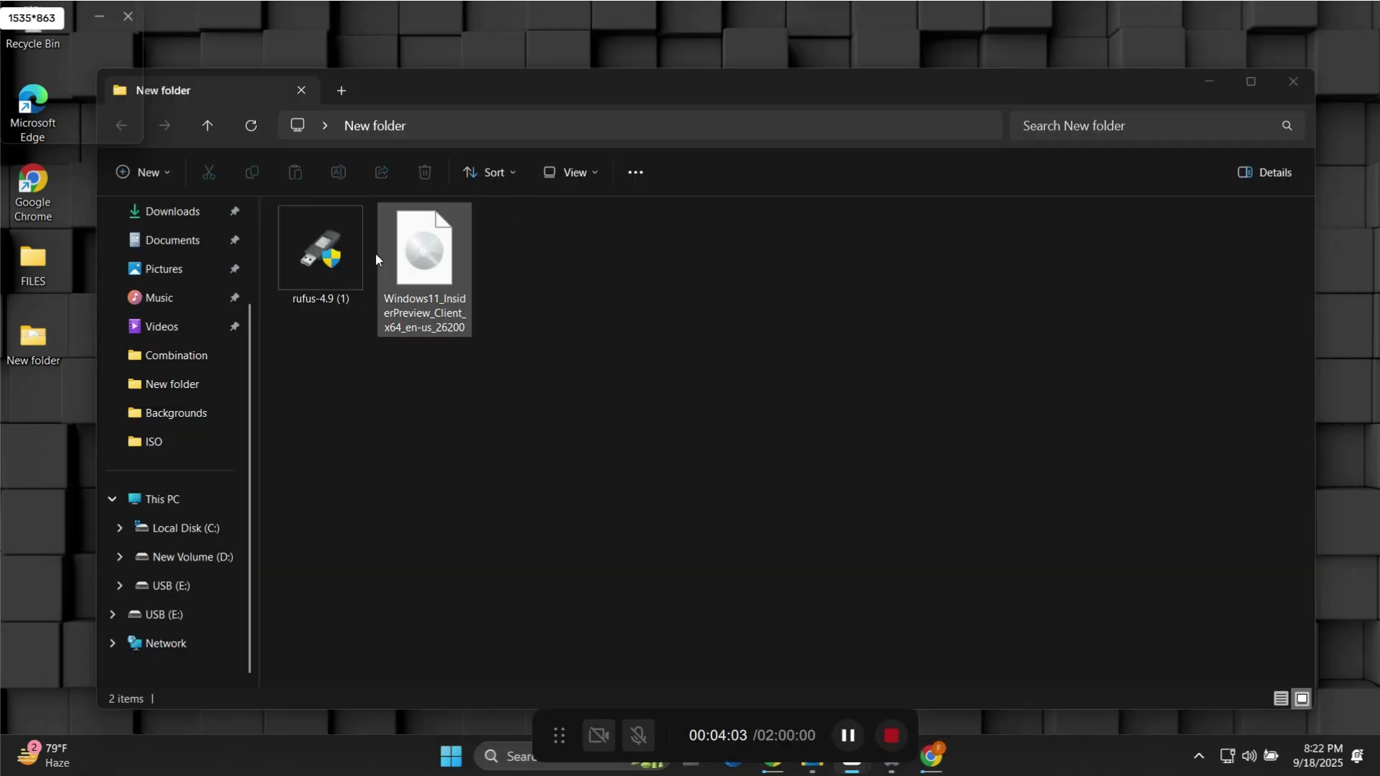
{"action": "left_click", "coordinate": [335, 254]}
Launch rufus-4.9 with UAC approval, minimize File Explorer, and position the Rufus window.
{"action": "right_click", "coordinate": [341, 254]}
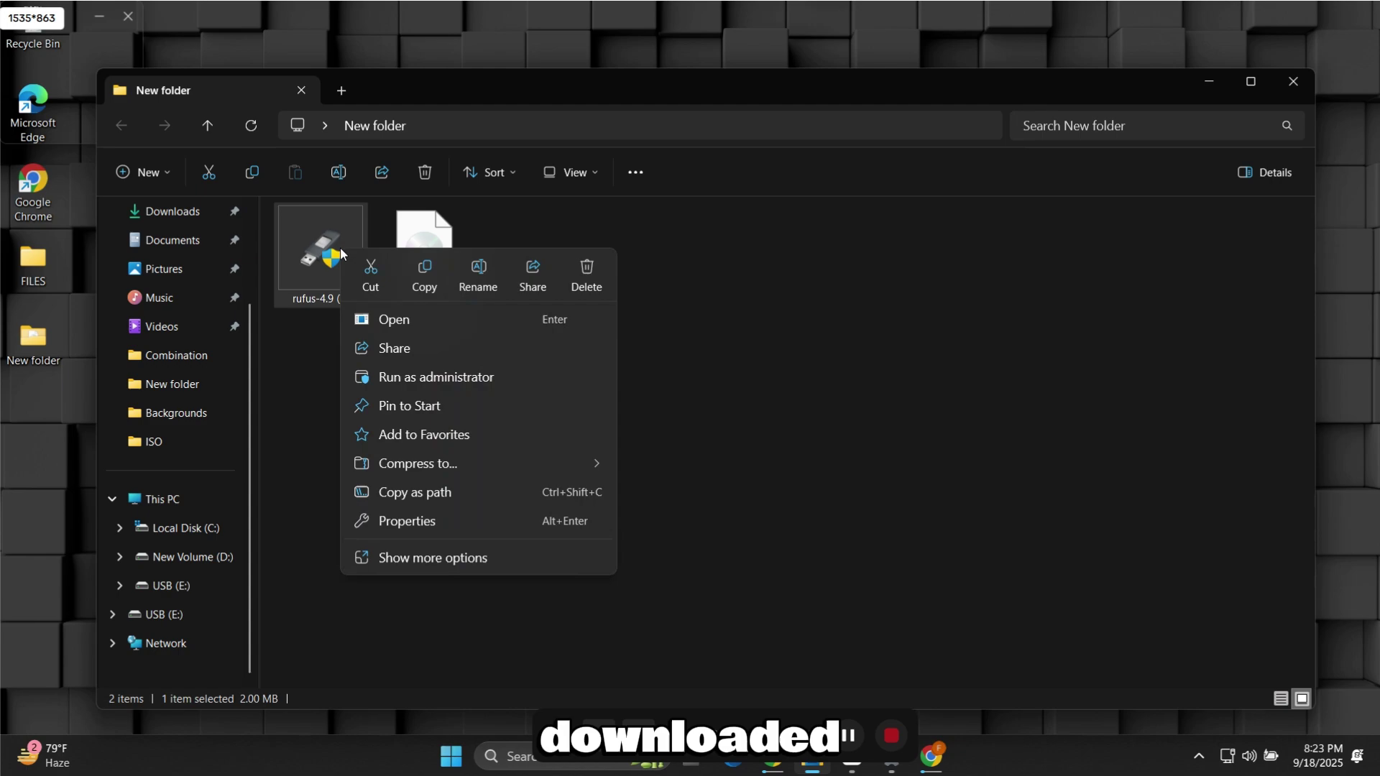
{"action": "left_click", "coordinate": [401, 317]}
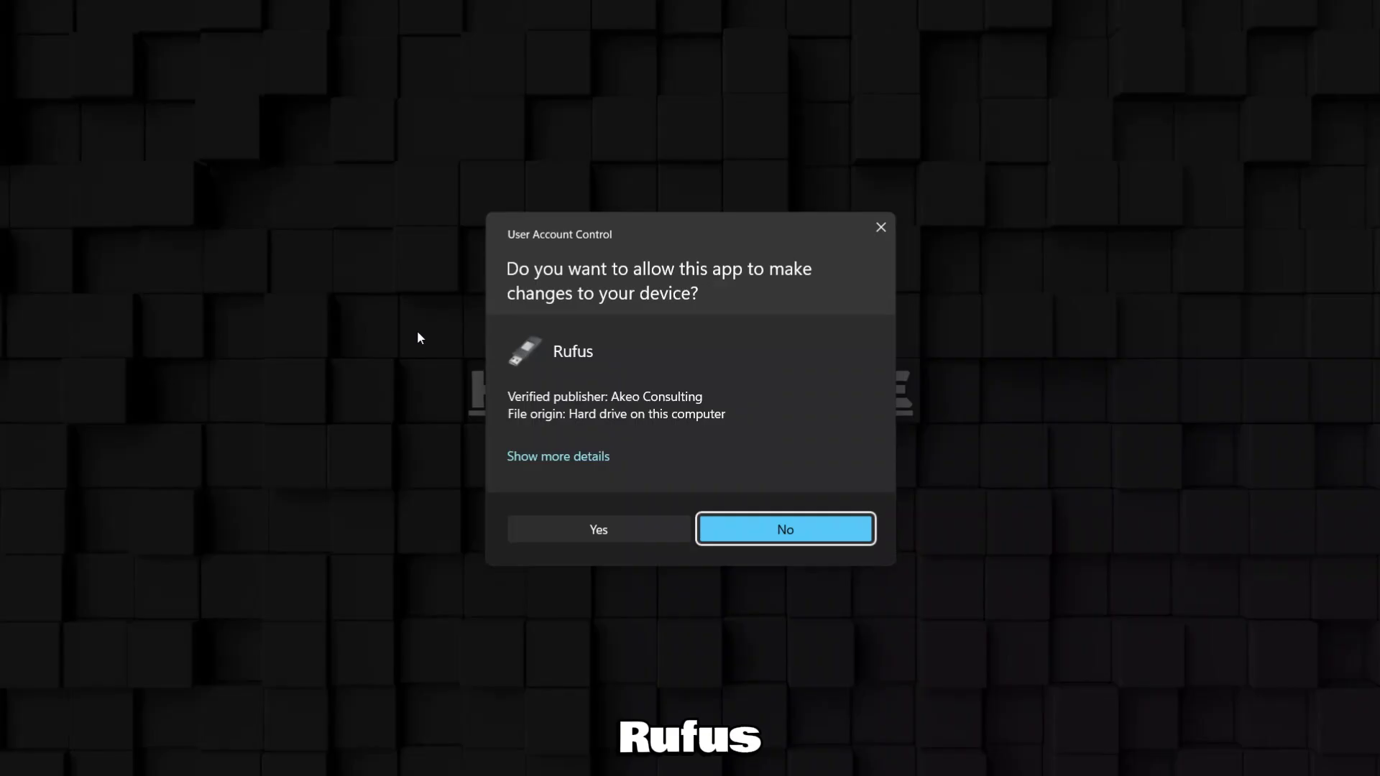
{"action": "left_click", "coordinate": [594, 532]}
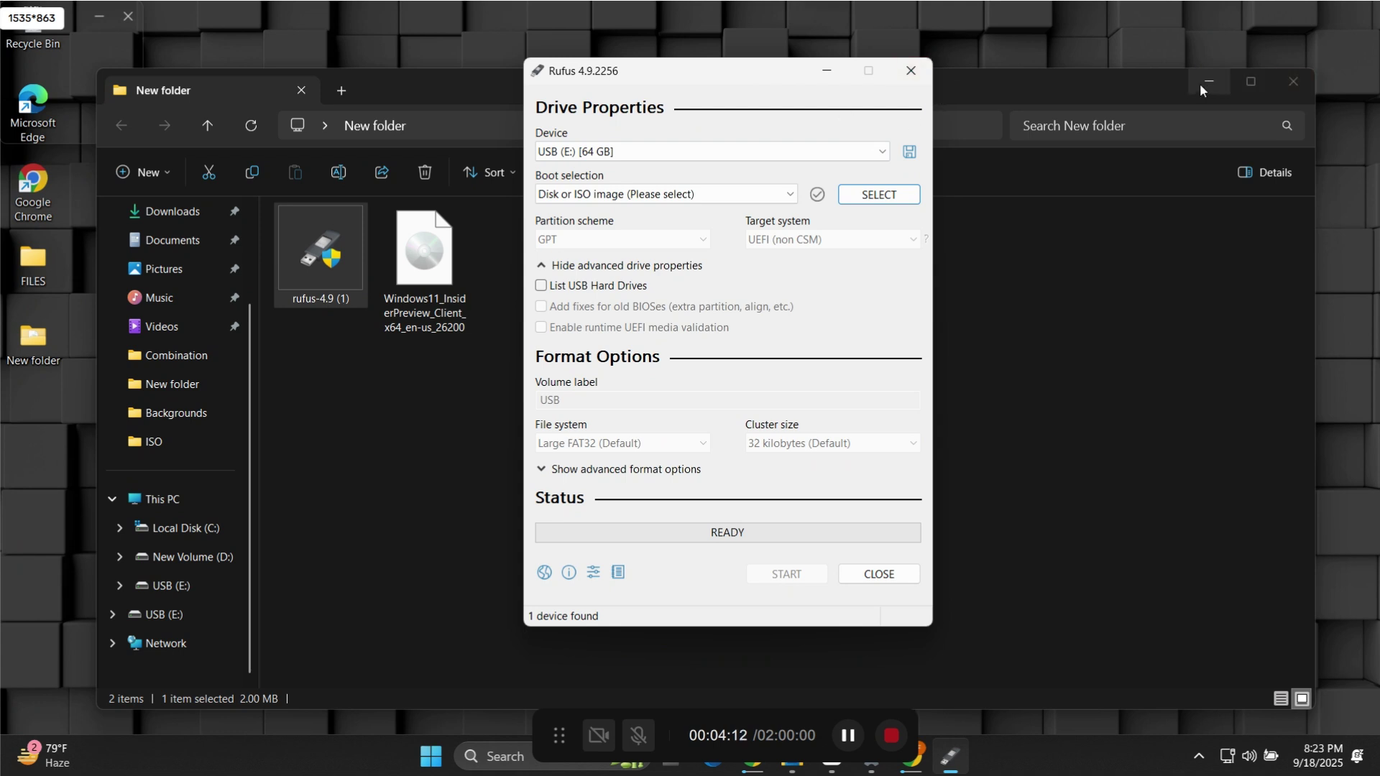
{"action": "left_click", "coordinate": [1201, 83]}
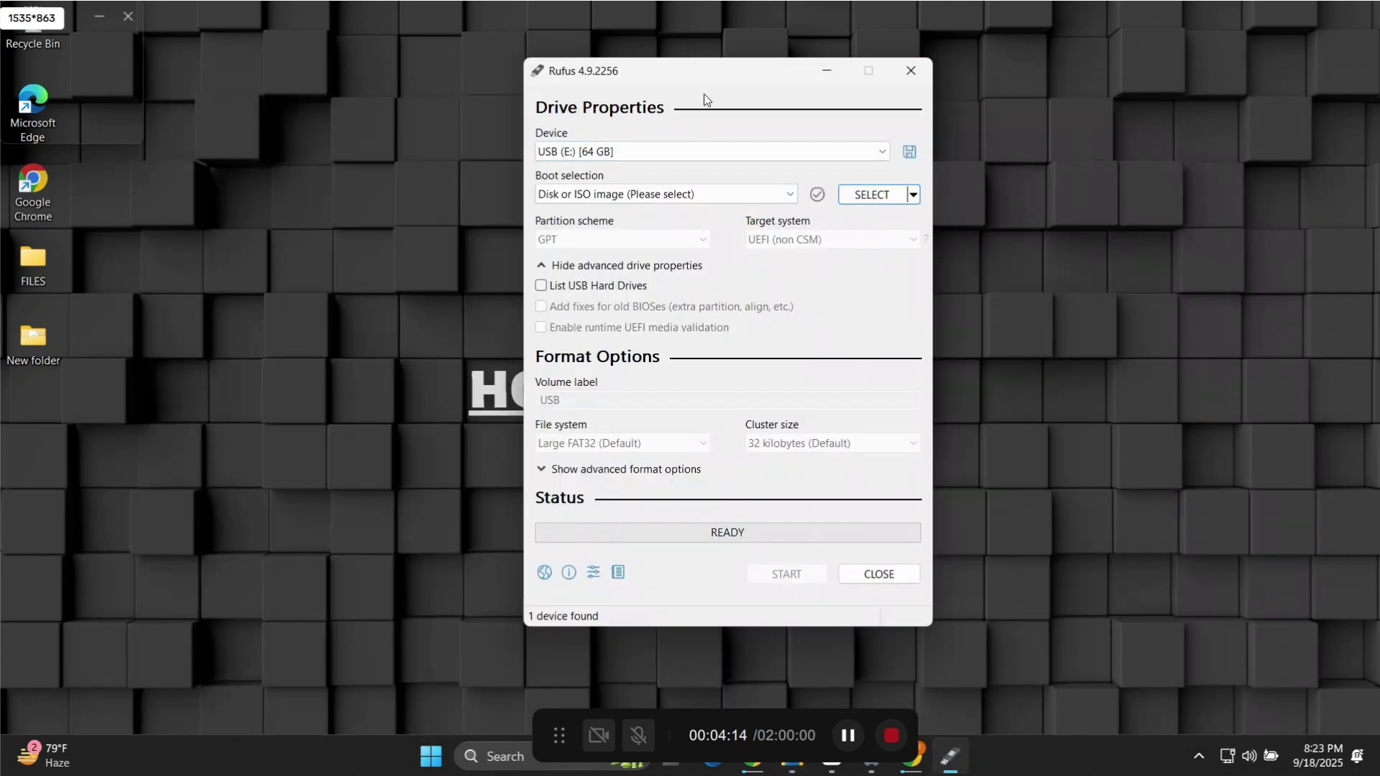
{"action": "left_click_drag", "start_coordinate": [710, 82], "coordinate": [703, 85]}
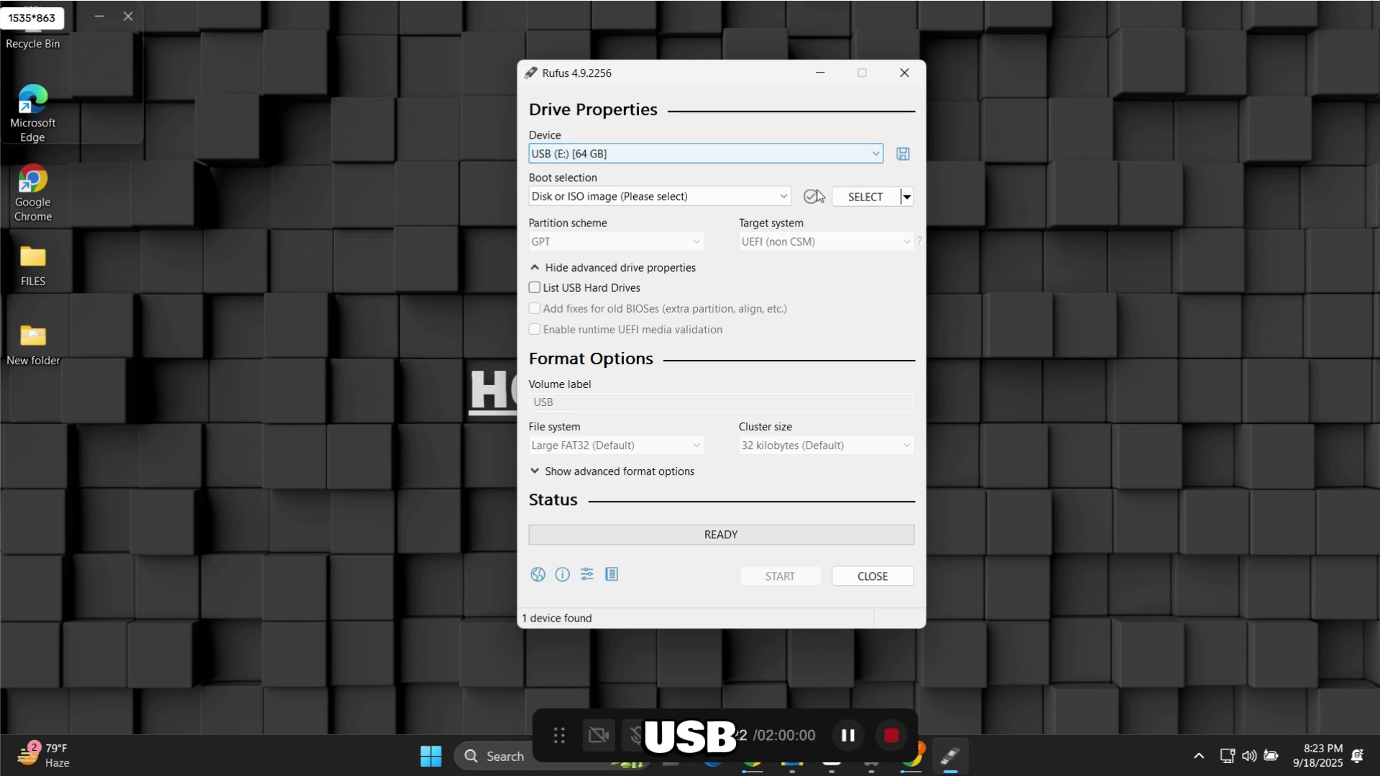
Load the Windows11_InsiderPreview ISO from New folder and keep GPT partitioning.
{"action": "left_click", "coordinate": [855, 204]}
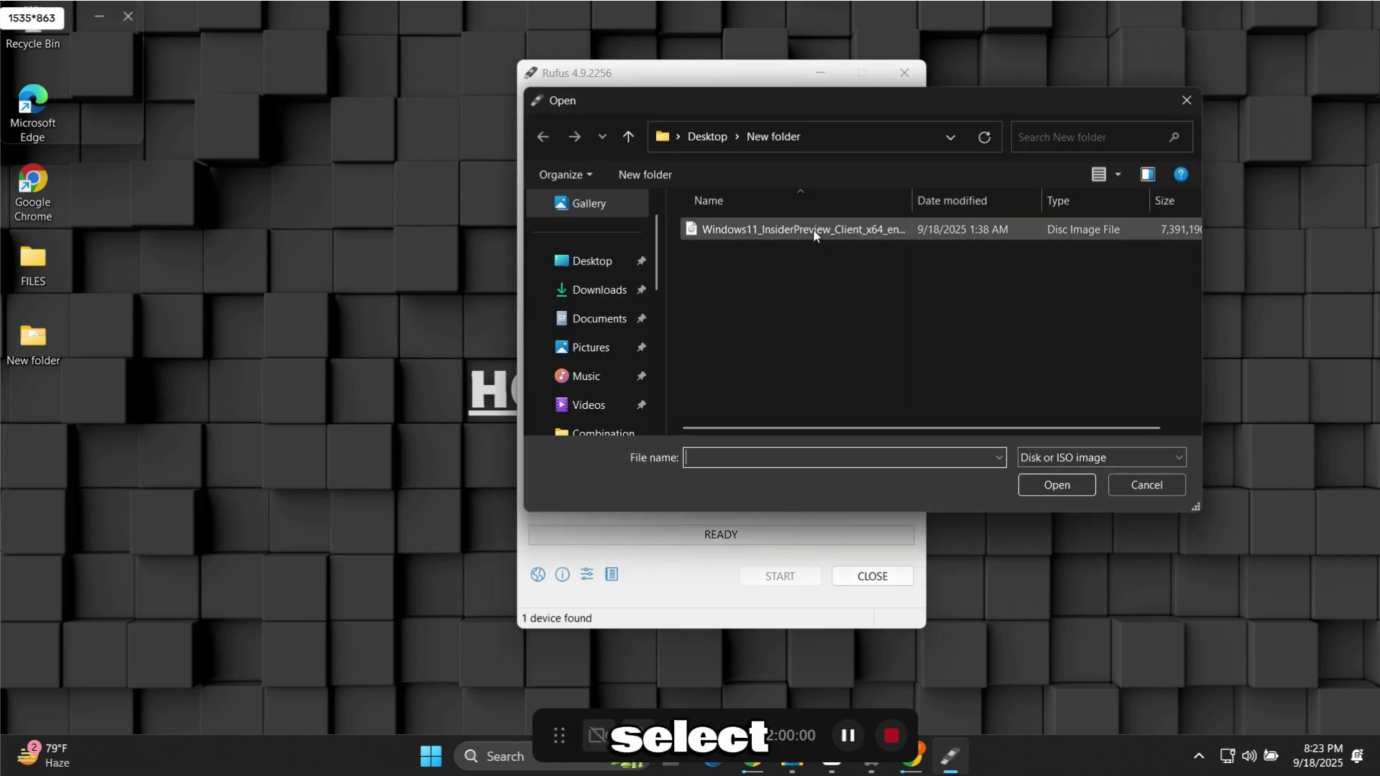
{"action": "left_click", "coordinate": [754, 228]}
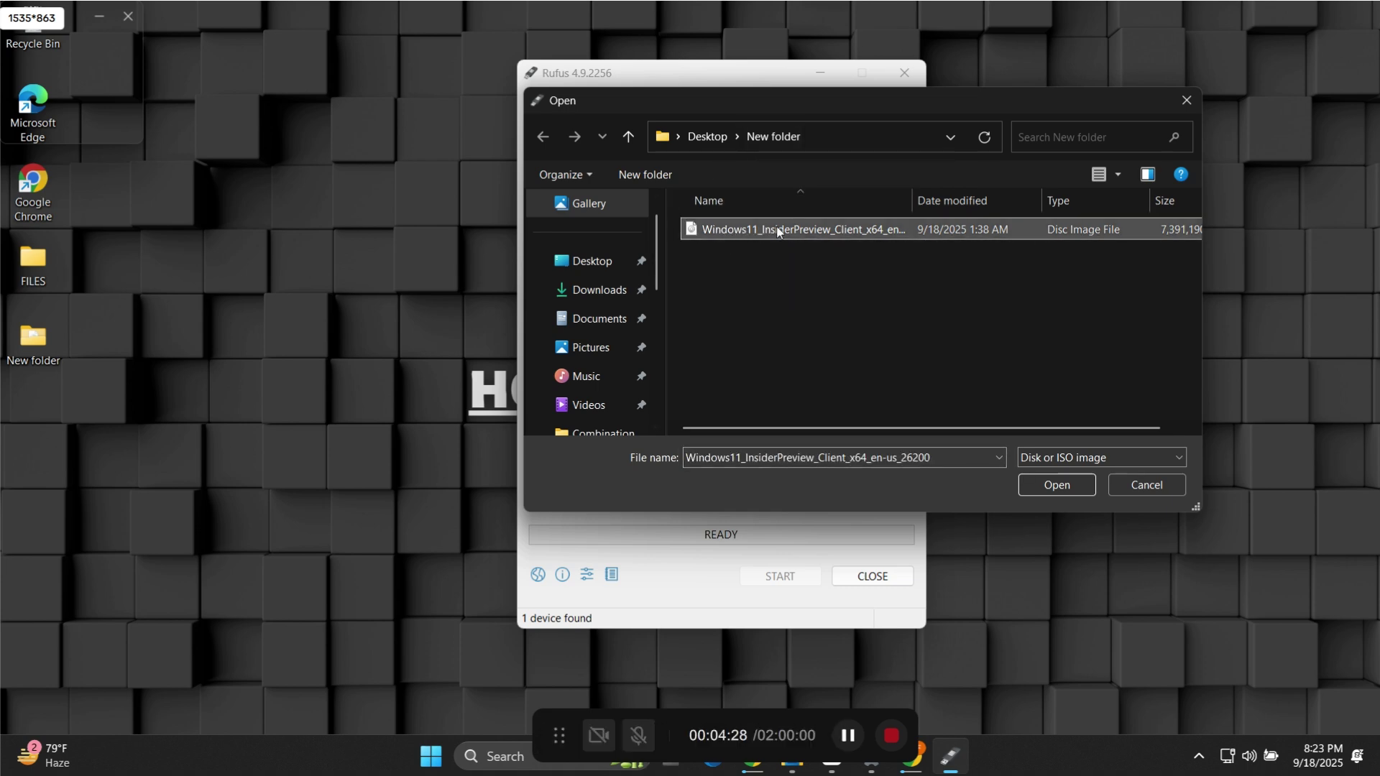
{"action": "left_click", "coordinate": [1071, 490]}
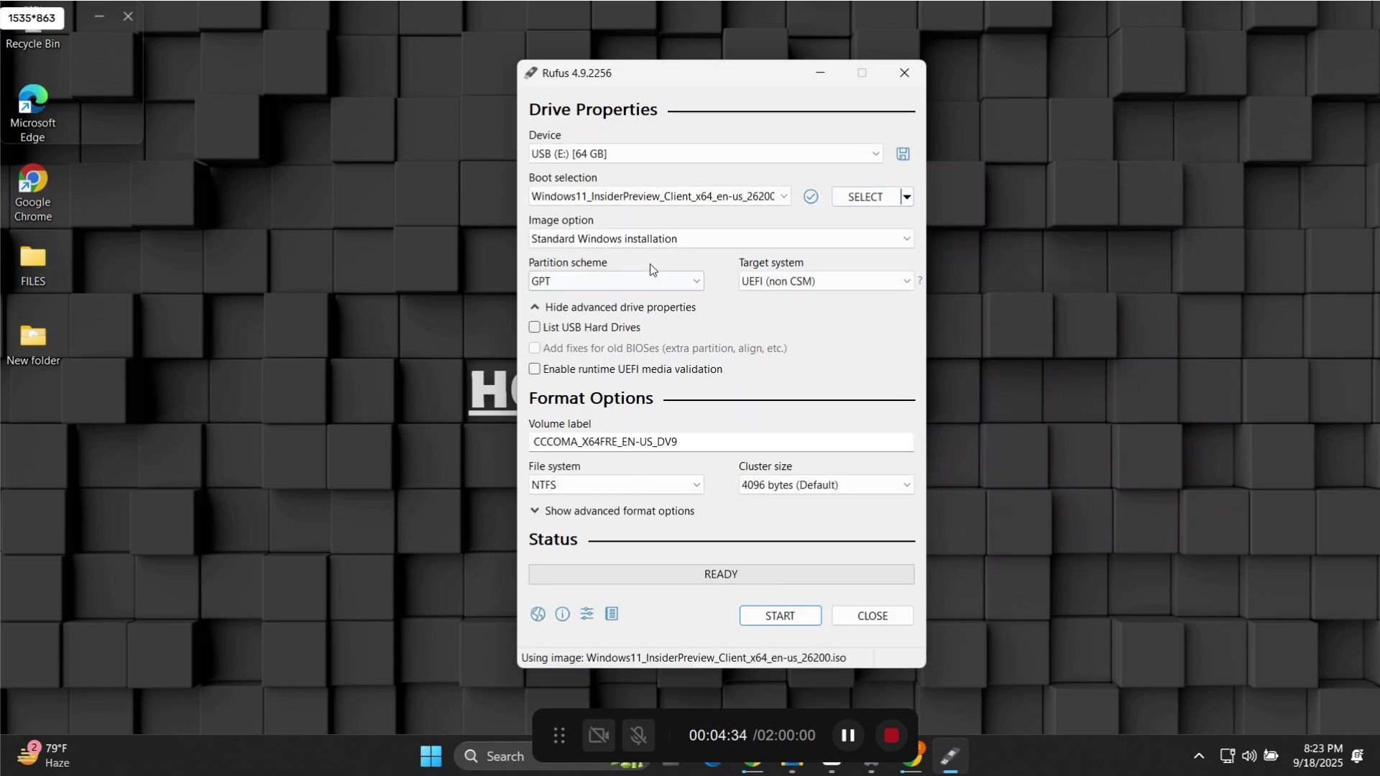
{"action": "left_click", "coordinate": [685, 280]}
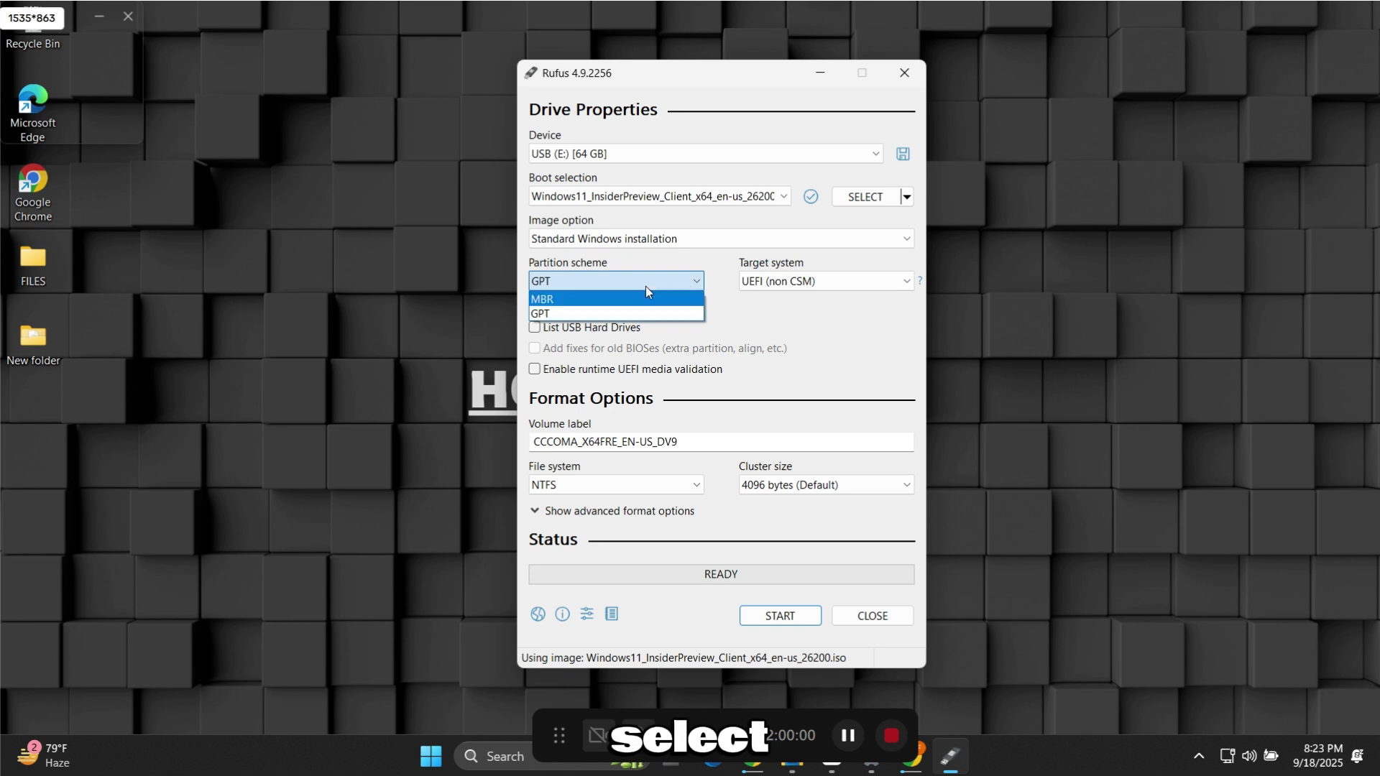
{"action": "left_click", "coordinate": [648, 313]}
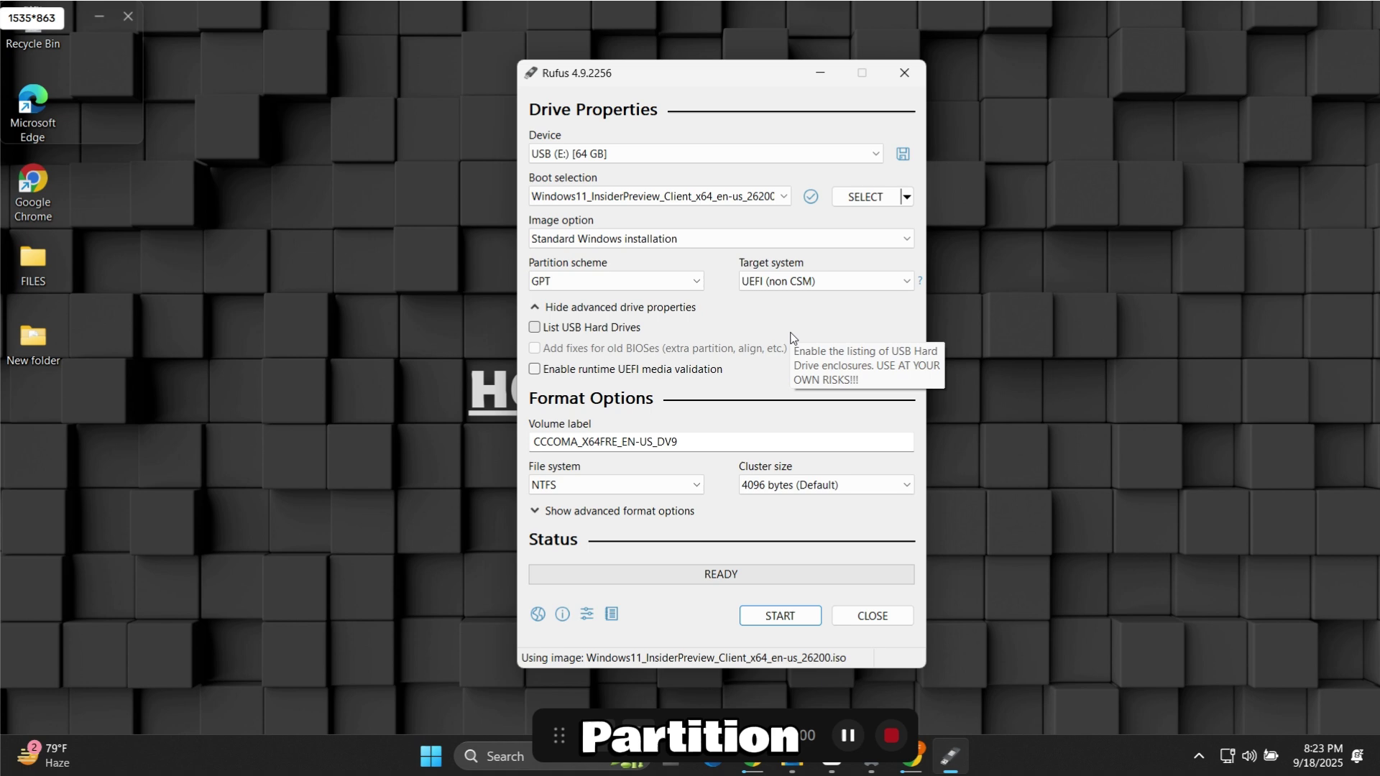
{"action": "left_click", "coordinate": [487, 756]}
{"action": "type", "text": "s"}
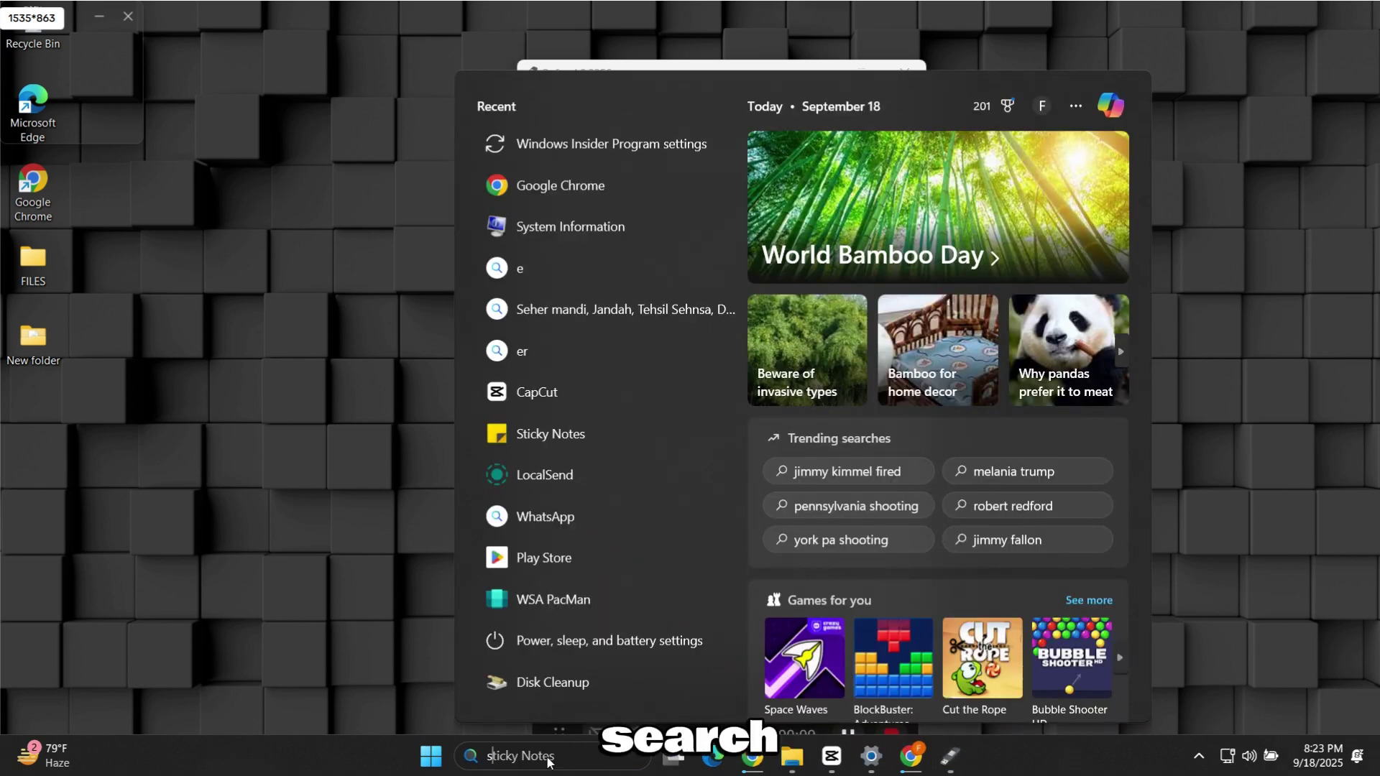
{"action": "type", "text": "ystem"}
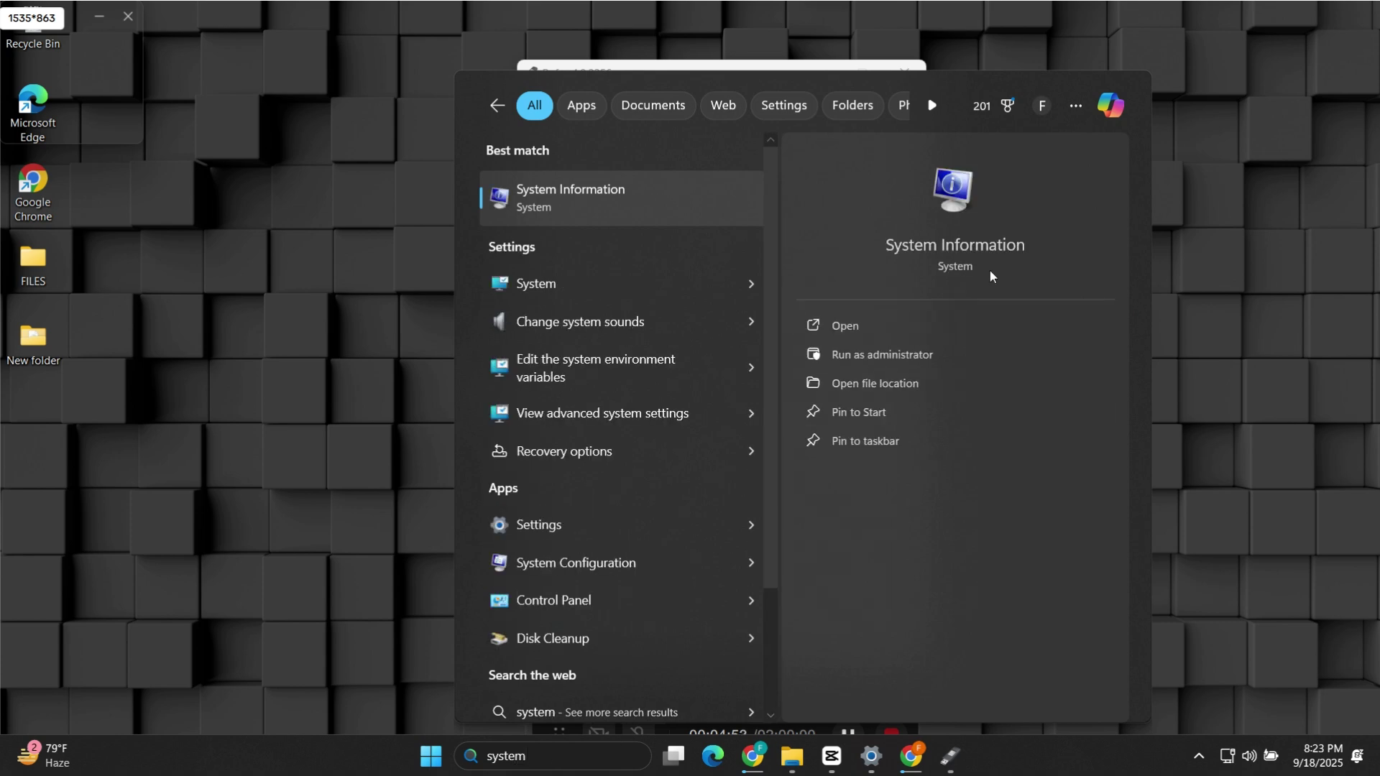
{"action": "left_click", "coordinate": [999, 242]}
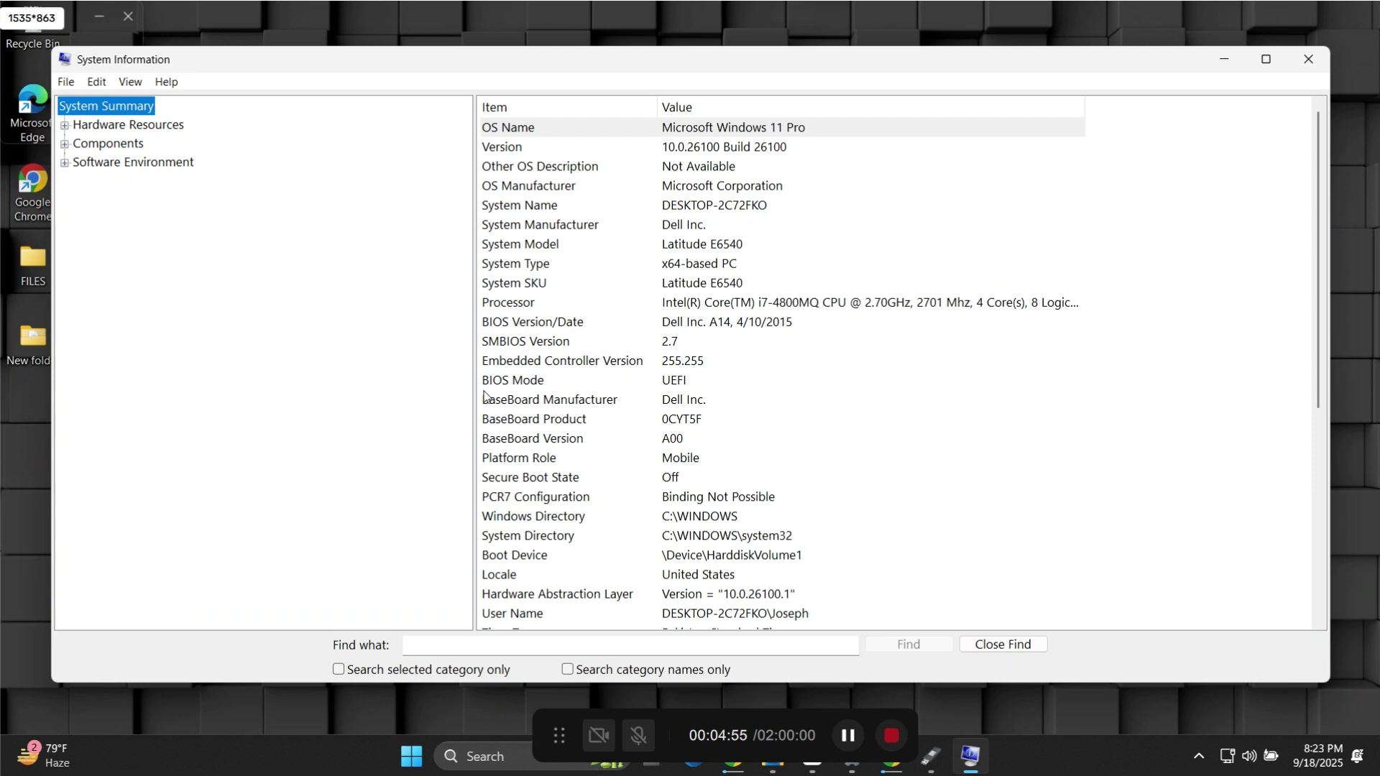
{"action": "left_click", "coordinate": [484, 386]}
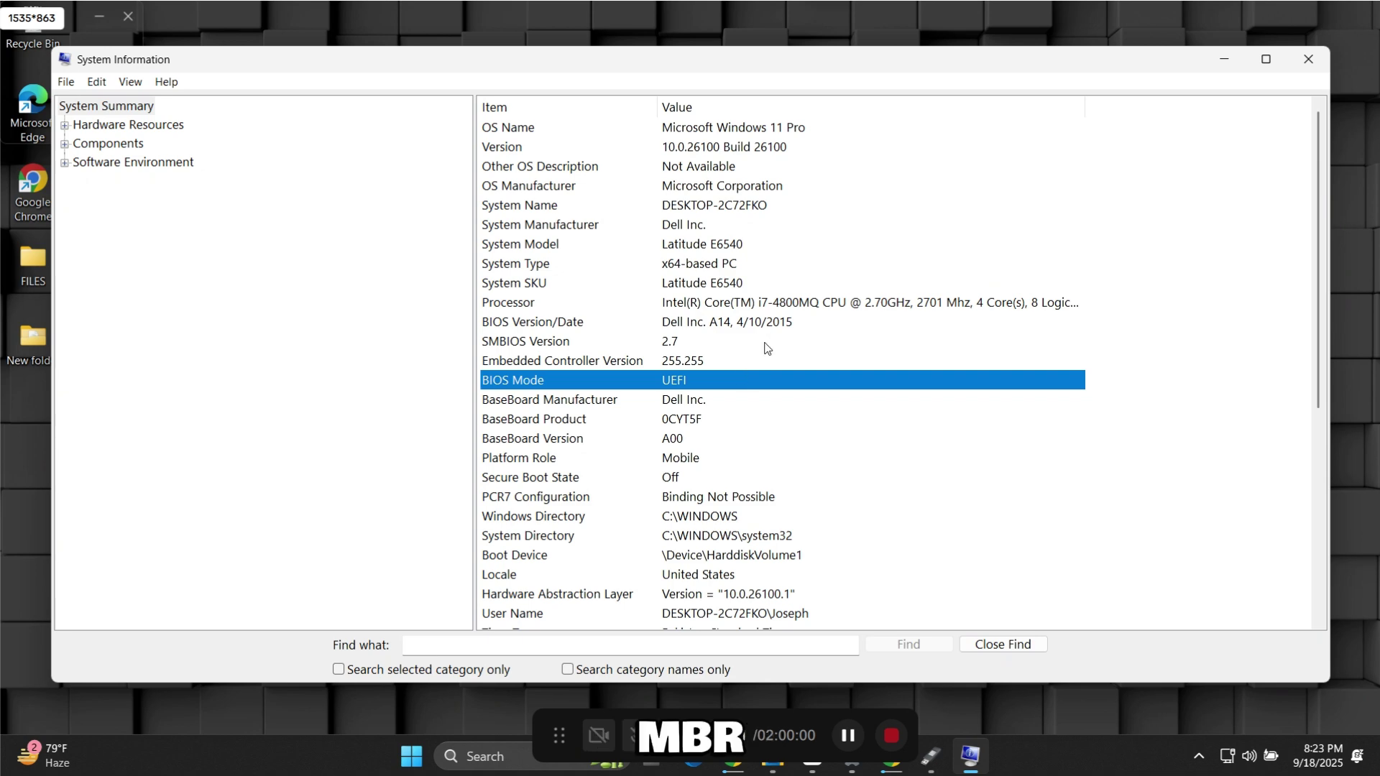
Back in Rufus, write the ISO with default customizations and confirm erasing the USB.
{"action": "left_click", "coordinate": [1227, 62]}
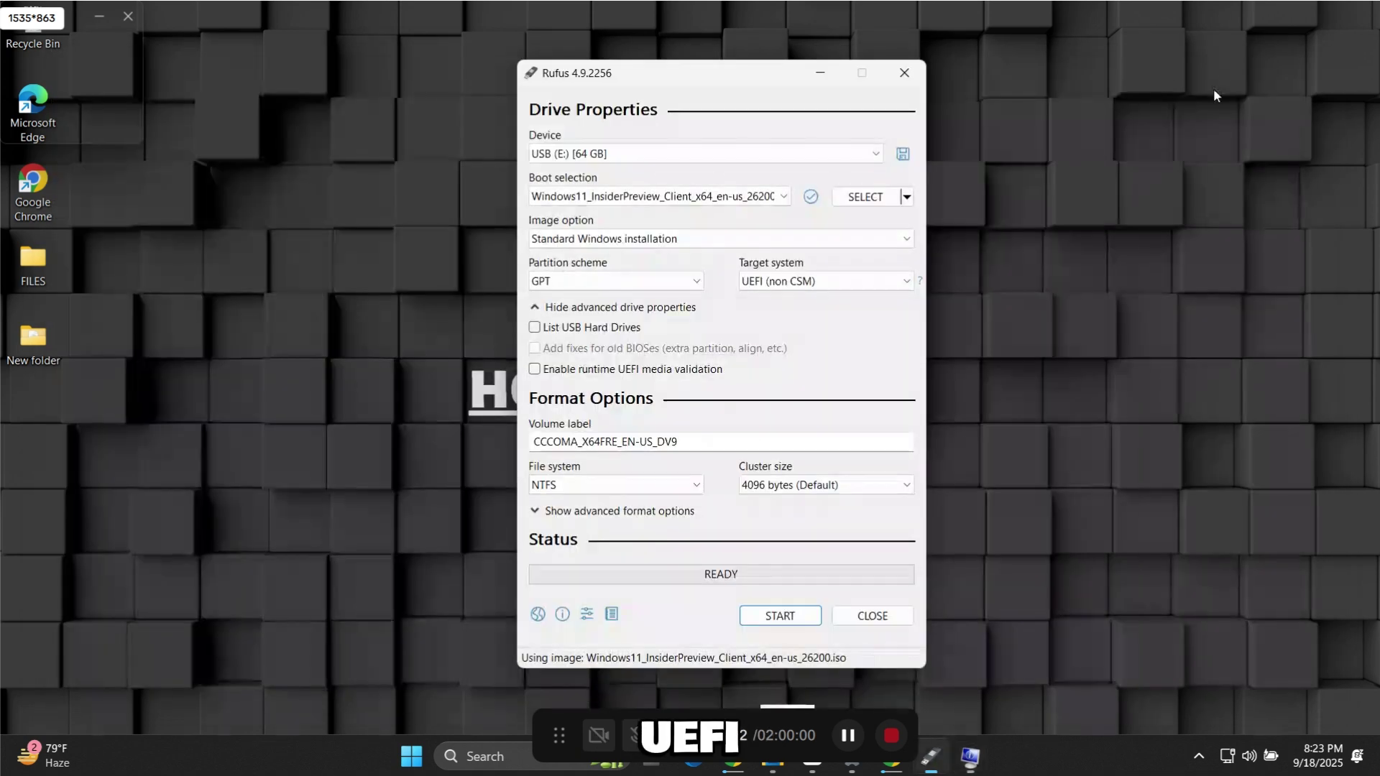
{"action": "left_click", "coordinate": [591, 284]}
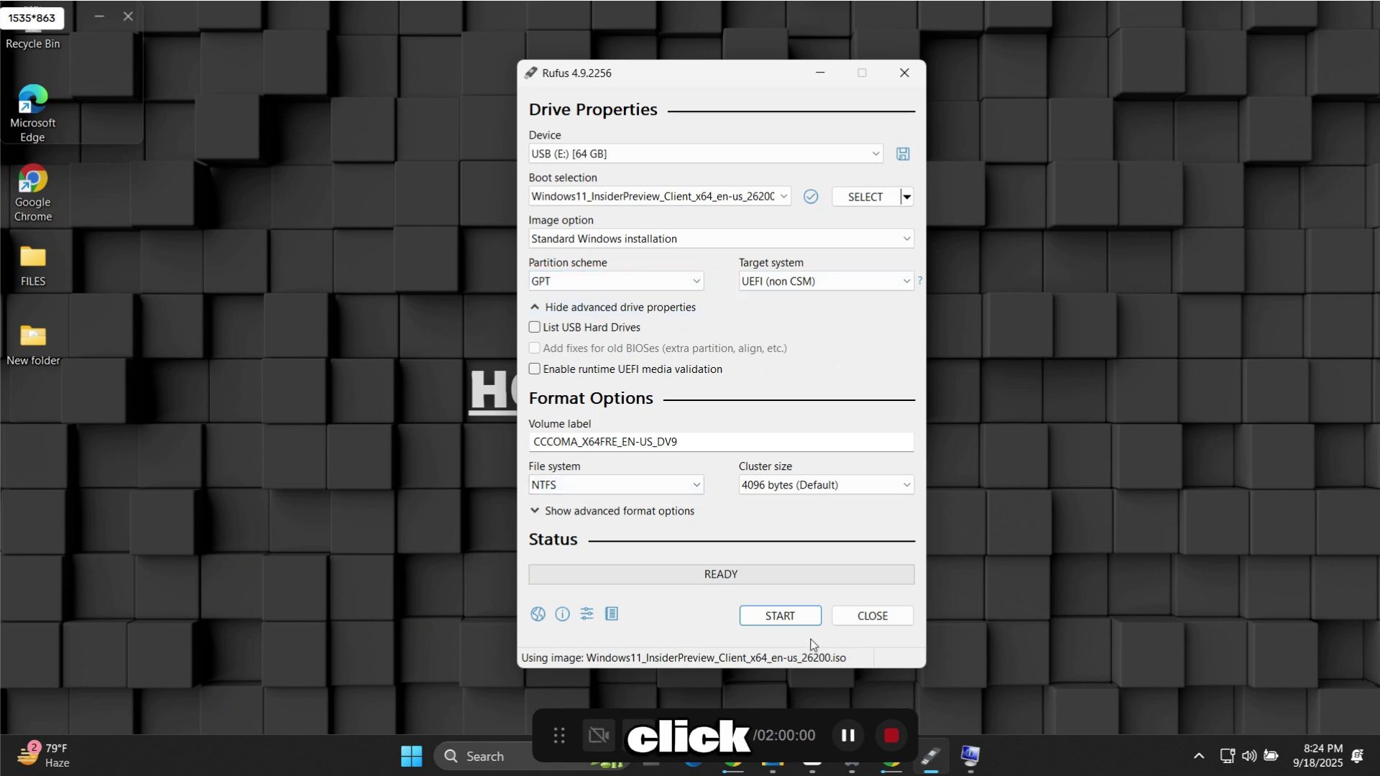
{"action": "left_click", "coordinate": [803, 615]}
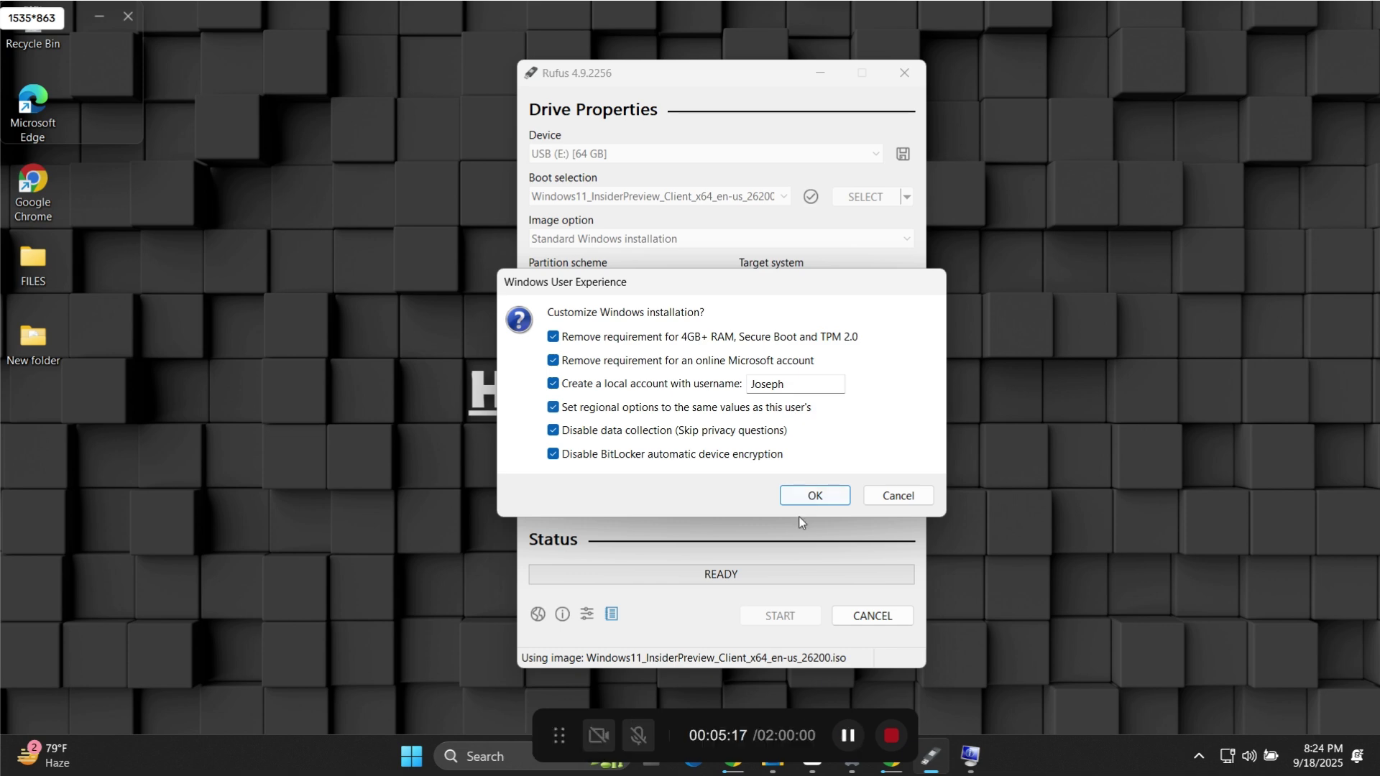
{"action": "left_click", "coordinate": [825, 500]}
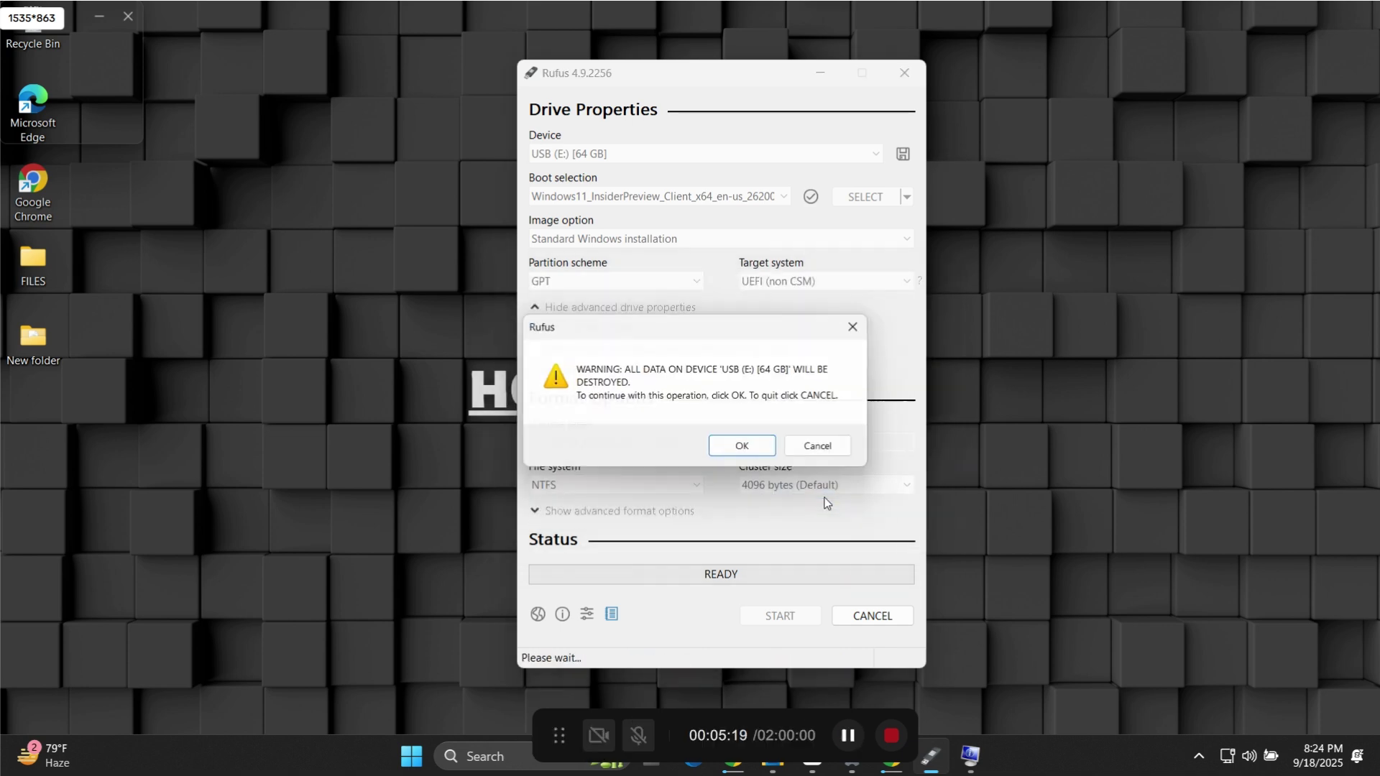
{"action": "left_click", "coordinate": [744, 452]}
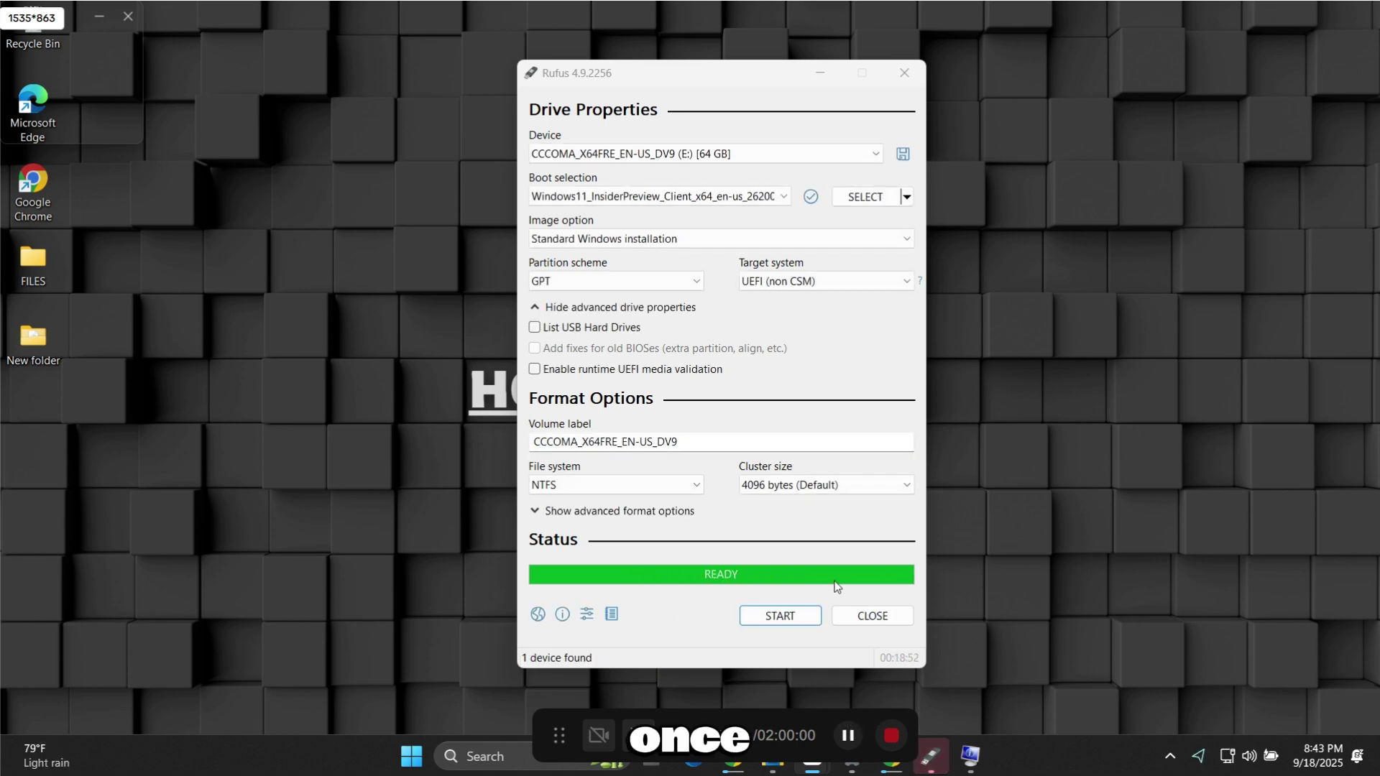
Close Rufus and dismiss a desktop shortcut menu.
{"action": "left_click", "coordinate": [899, 613]}
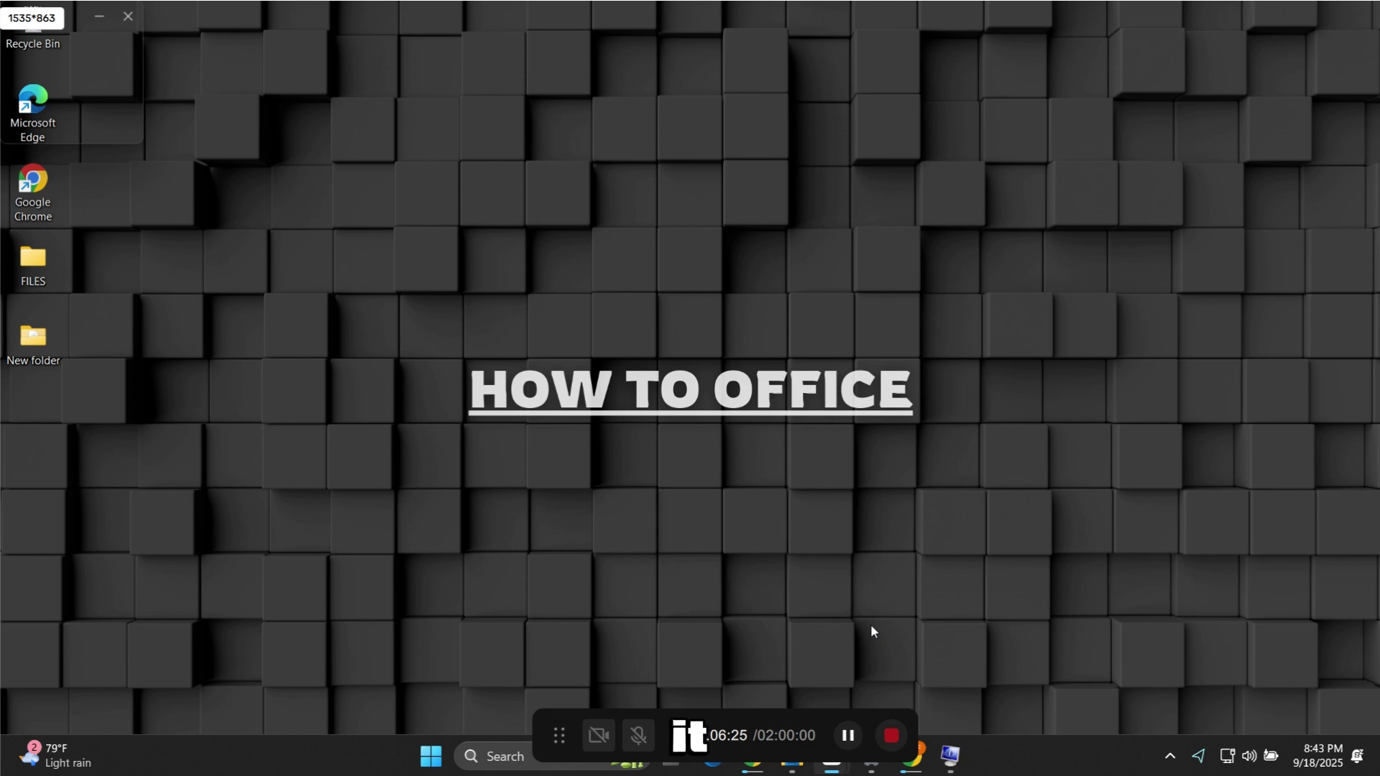
{"action": "right_click", "coordinate": [974, 246]}
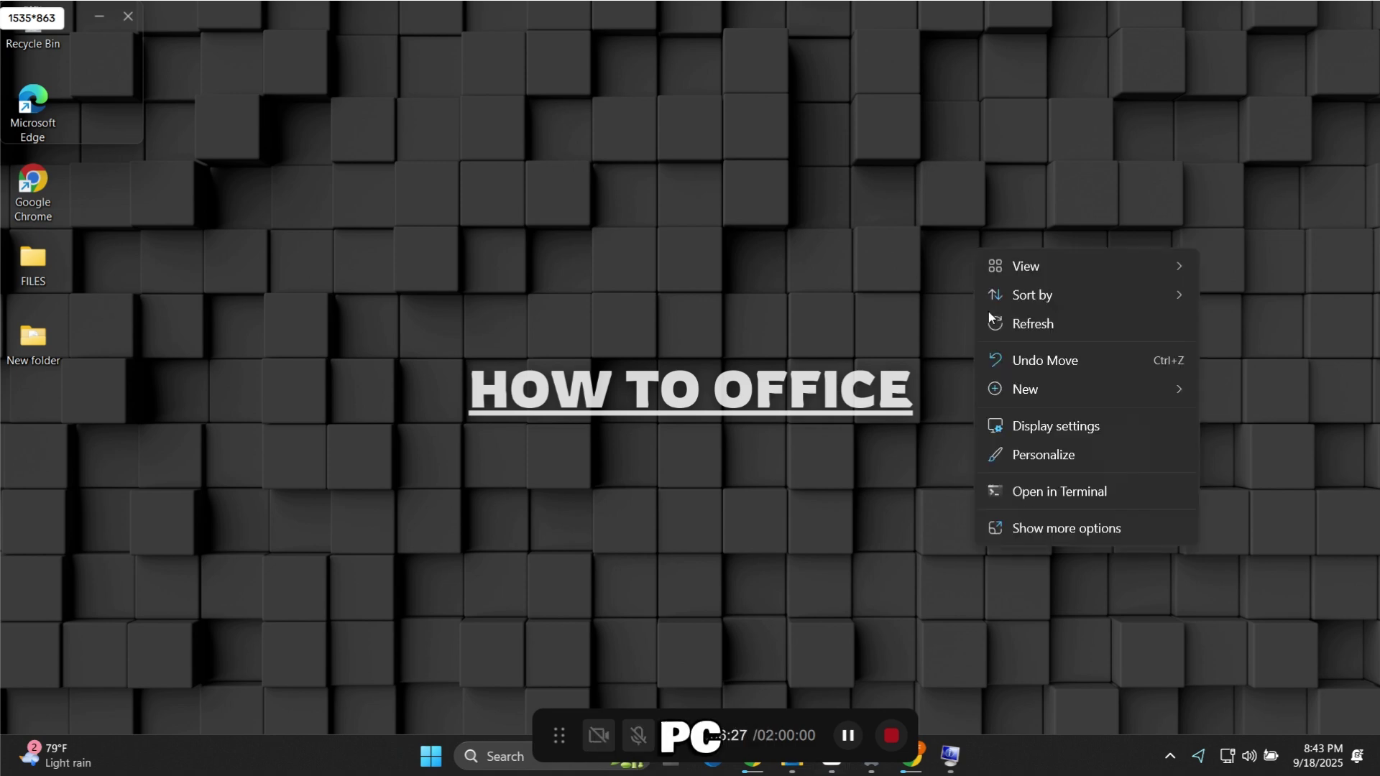
{"action": "left_click", "coordinate": [543, 652]}
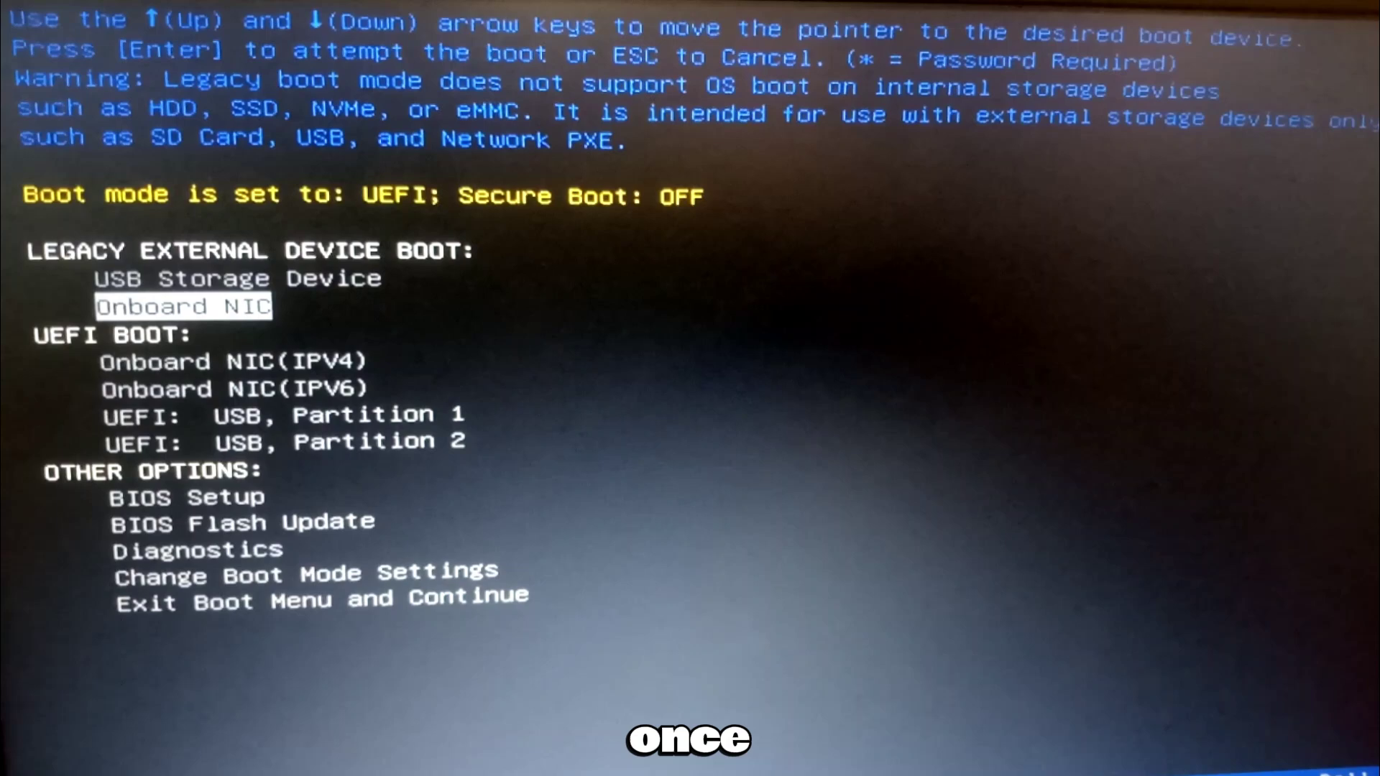
{"action": "key", "text": "Down"}
{"action": "key", "text": "Down"}
{"action": "key", "text": "Down"}
{"action": "key", "text": "Down"}
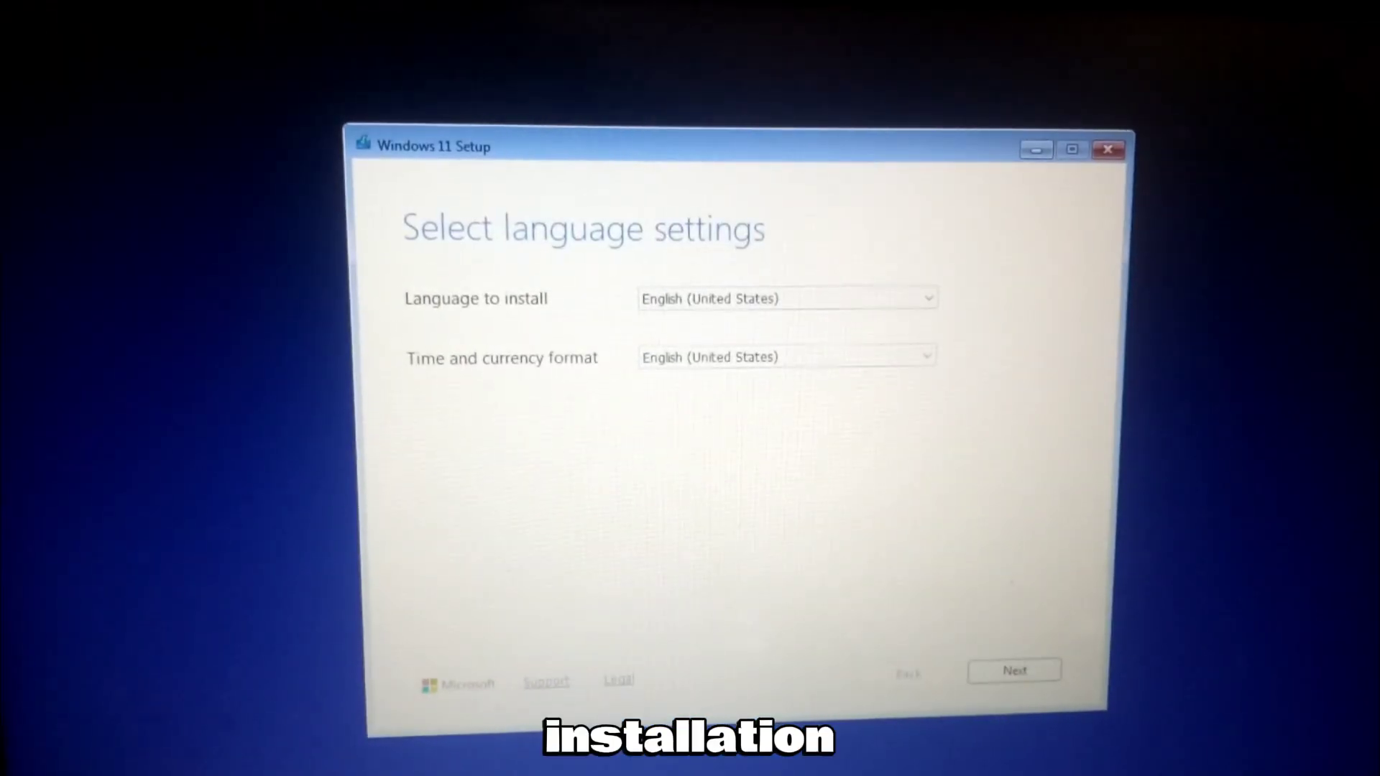
Boot from USB, accept English (US) language, keyboard and license, and install onto Partition 3.
{"action": "left_click", "coordinate": [1009, 669]}
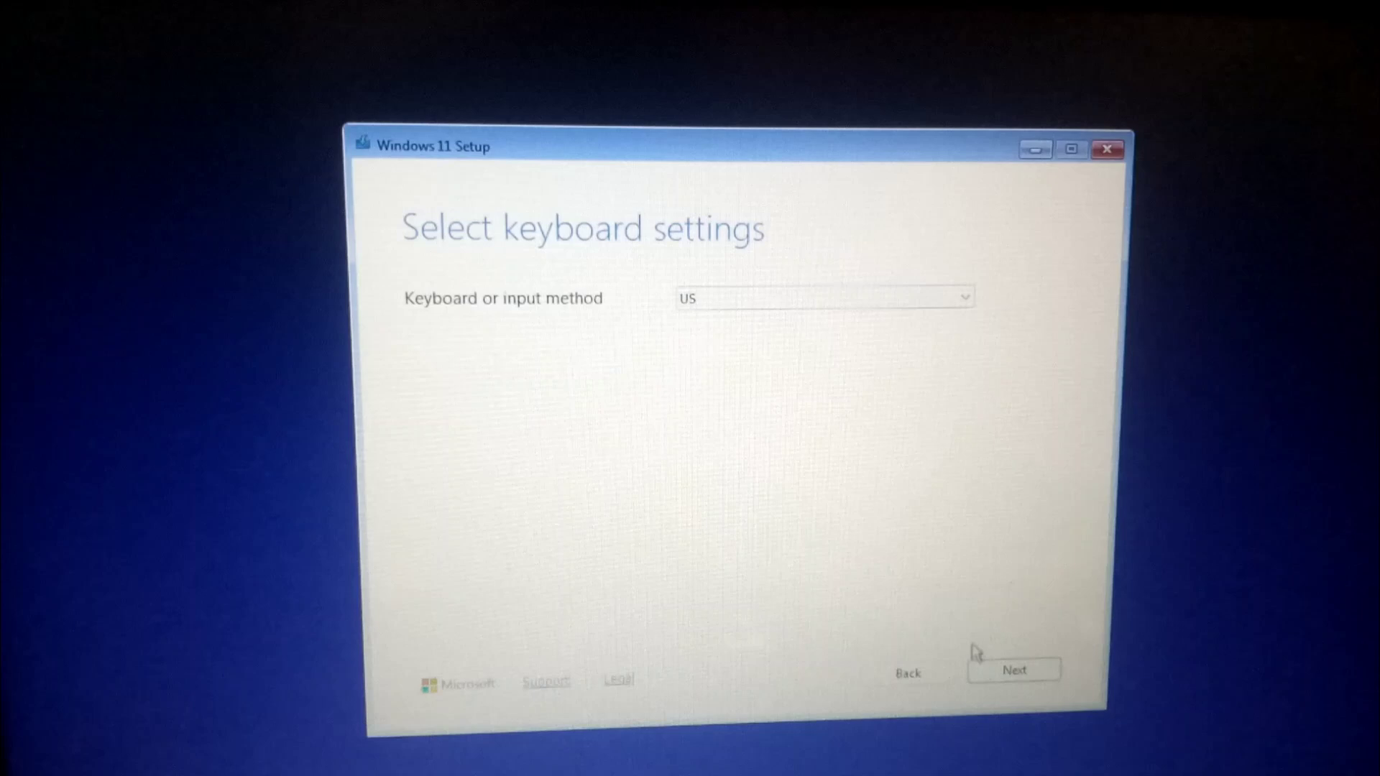
{"action": "left_click", "coordinate": [1014, 675]}
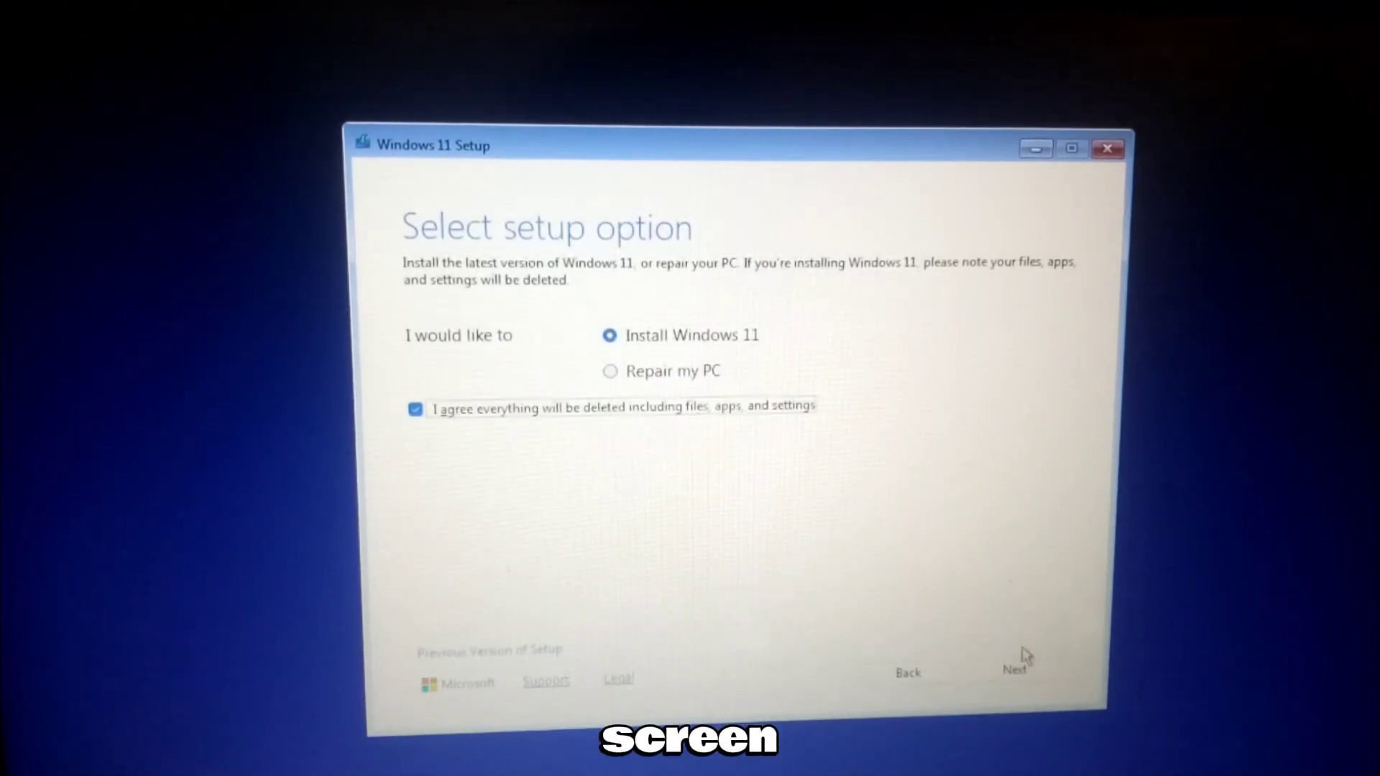
{"action": "left_click", "coordinate": [1022, 660]}
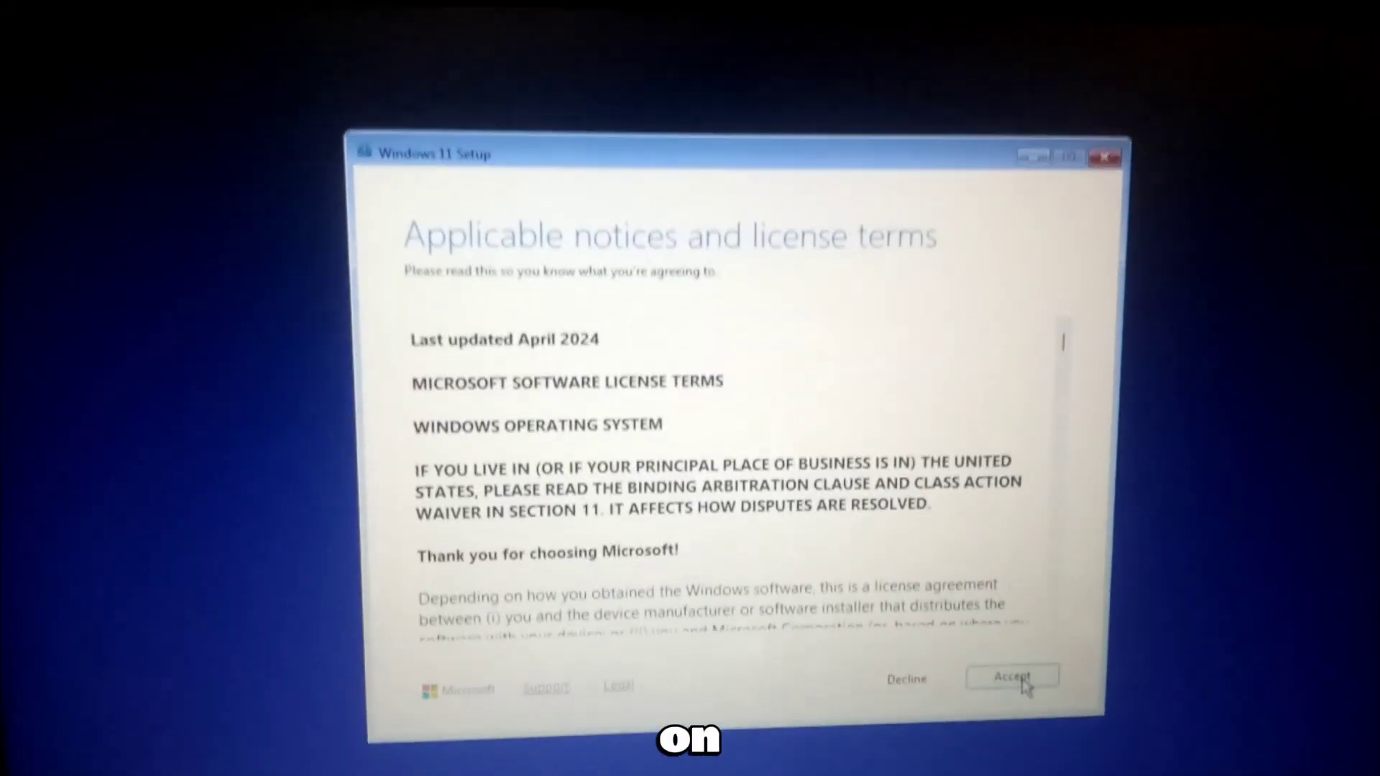
{"action": "left_click", "coordinate": [1020, 680]}
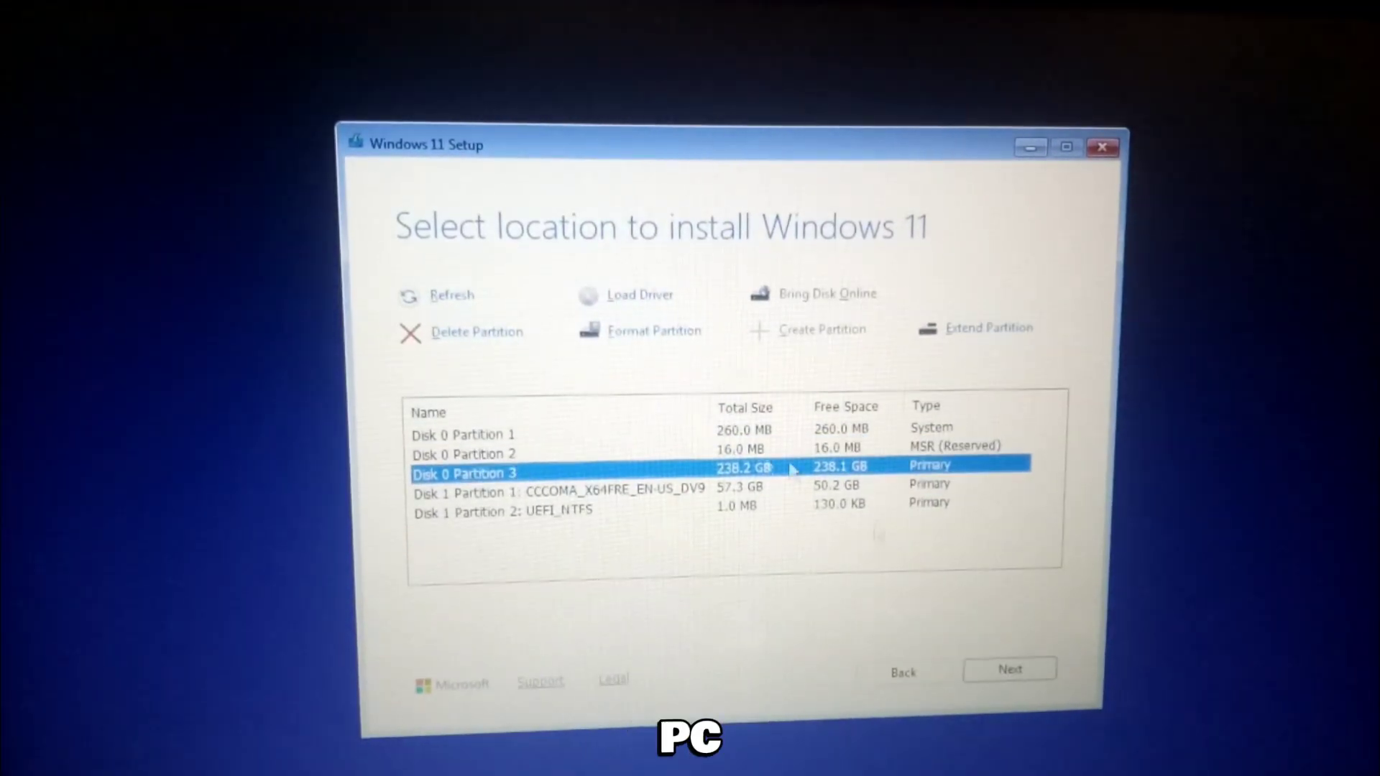
{"action": "left_click", "coordinate": [1009, 667]}
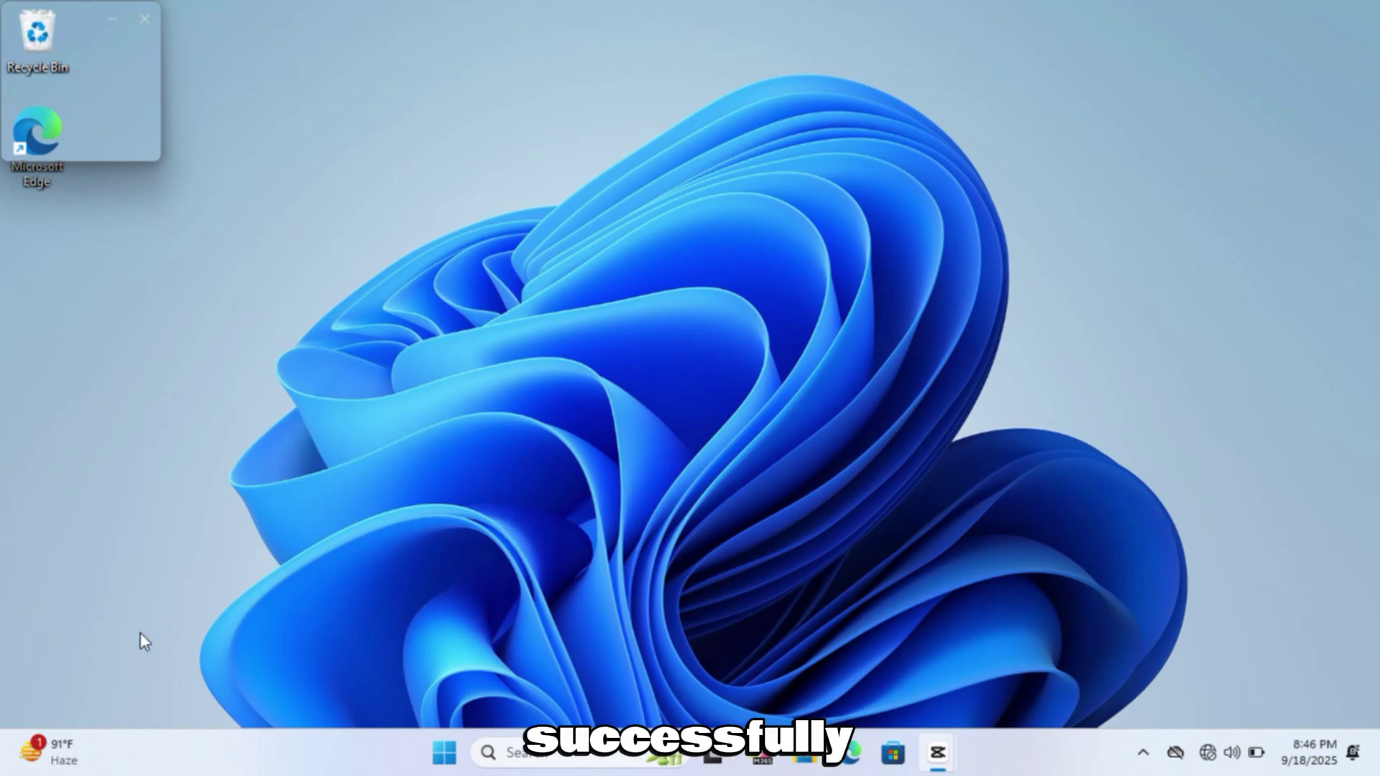
{"action": "left_click", "coordinate": [501, 752]}
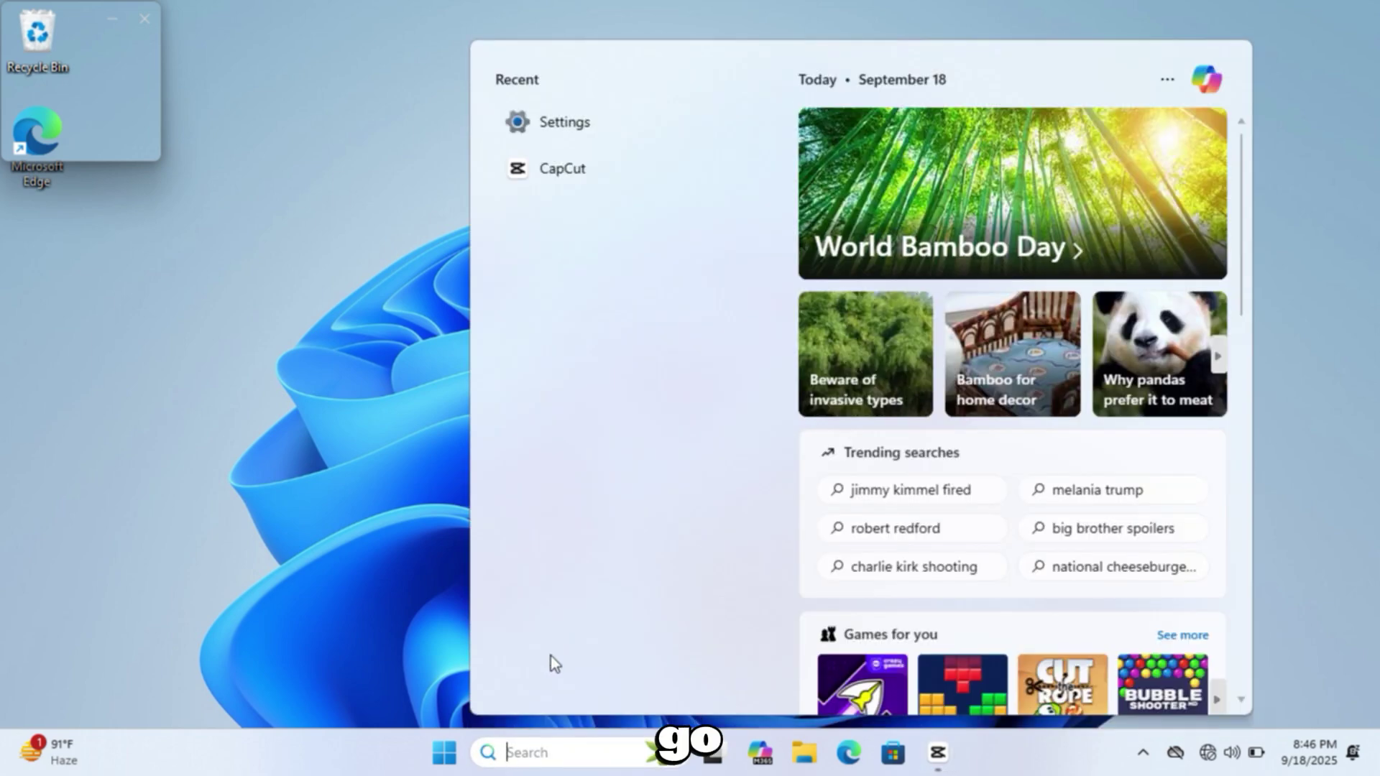
{"action": "left_click", "coordinate": [653, 124]}
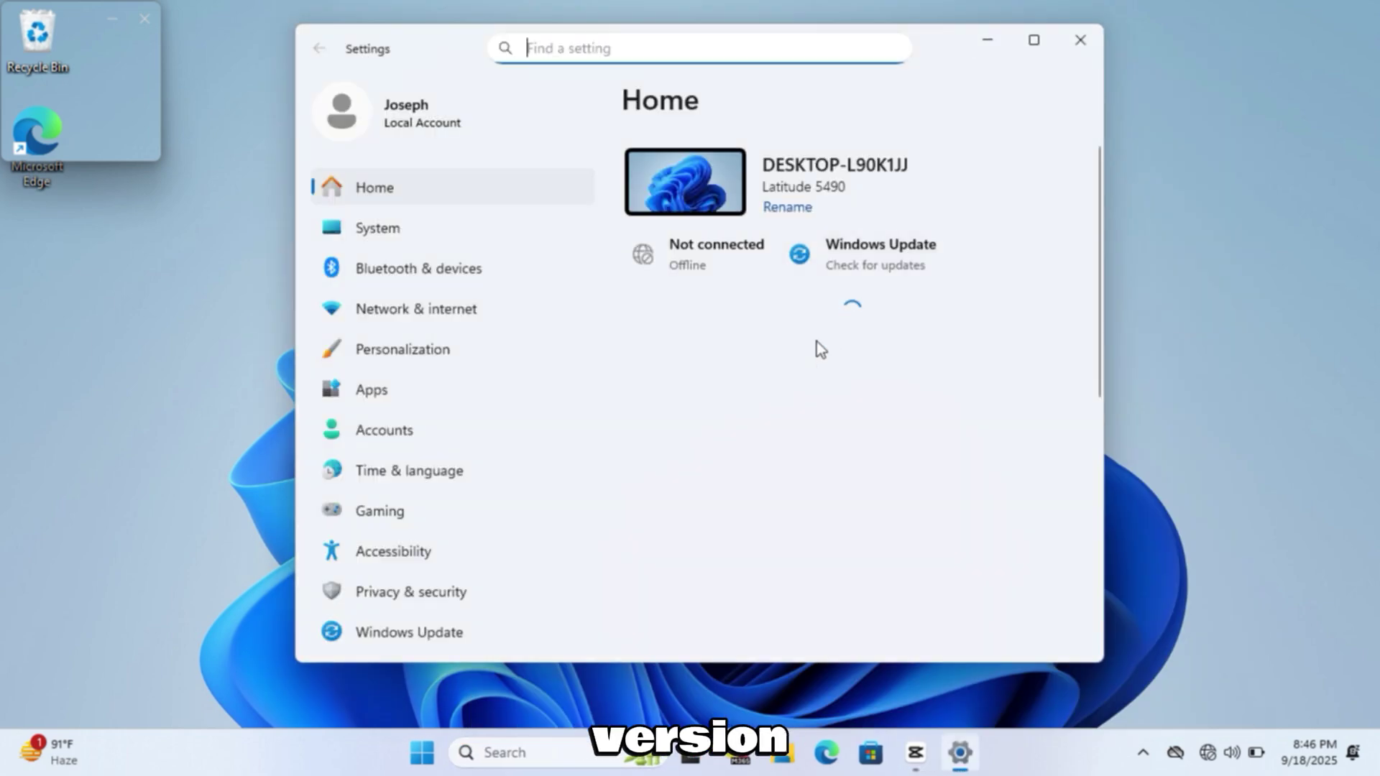
{"action": "left_click", "coordinate": [378, 228]}
{"action": "scroll", "coordinate": [975, 479], "scroll_direction": "down", "scroll_amount": 3}
{"action": "scroll", "coordinate": [976, 480], "scroll_direction": "down", "scroll_amount": 5}
{"action": "left_click", "coordinate": [1012, 611]}
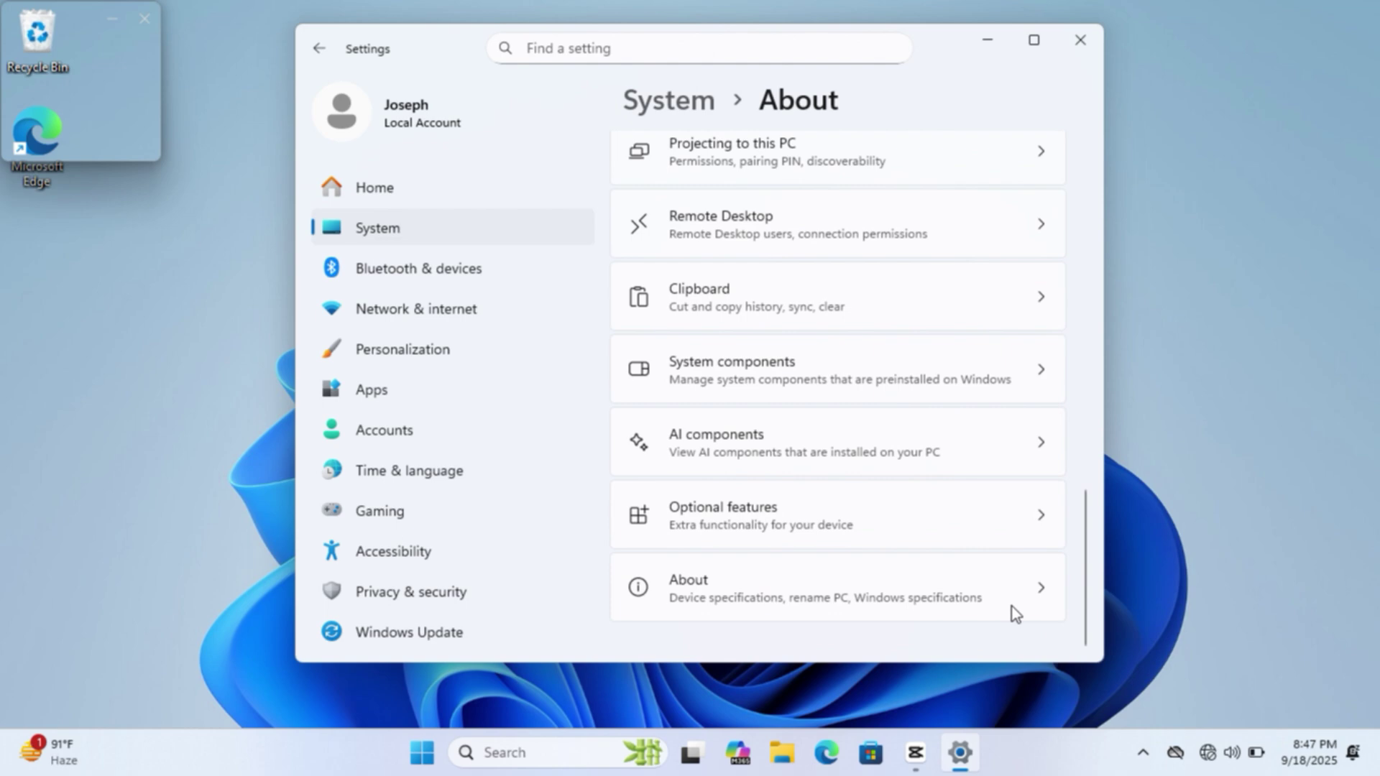
{"action": "scroll", "coordinate": [782, 413], "scroll_direction": "down", "scroll_amount": 5}
{"action": "scroll", "coordinate": [782, 413], "scroll_direction": "down", "scroll_amount": 3}
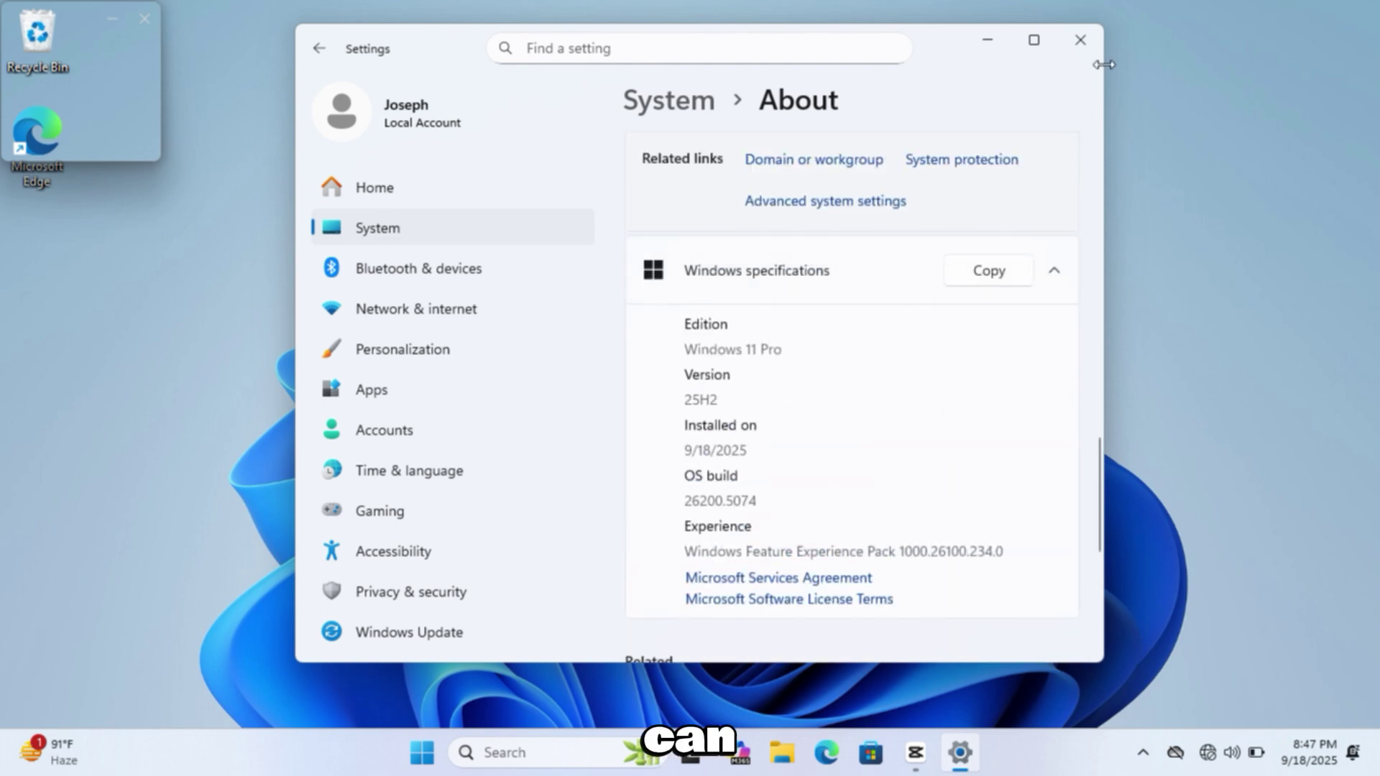
{"action": "left_click", "coordinate": [1079, 40]}
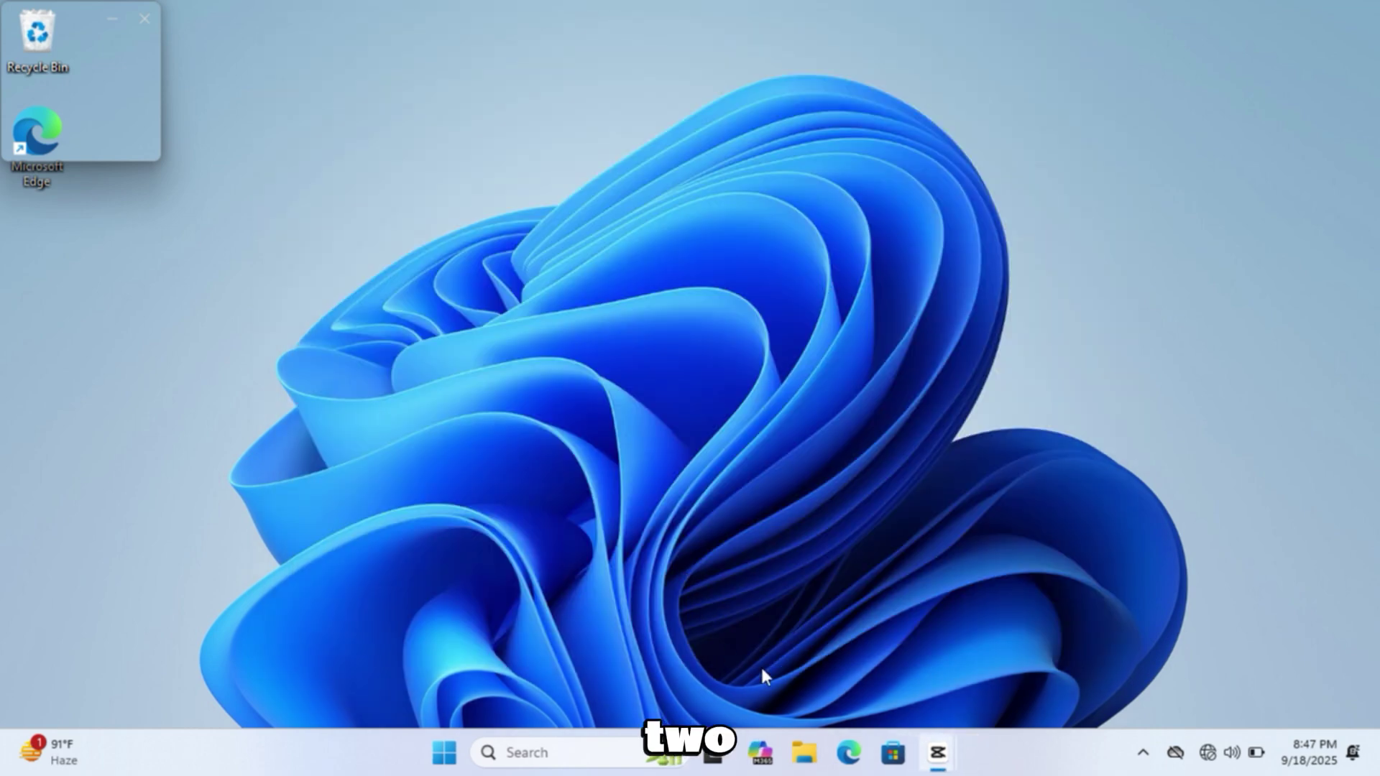
Minimize File Explorer, then open Settings from search, visit Time & language, and minimize it.
{"action": "left_click", "coordinate": [804, 753]}
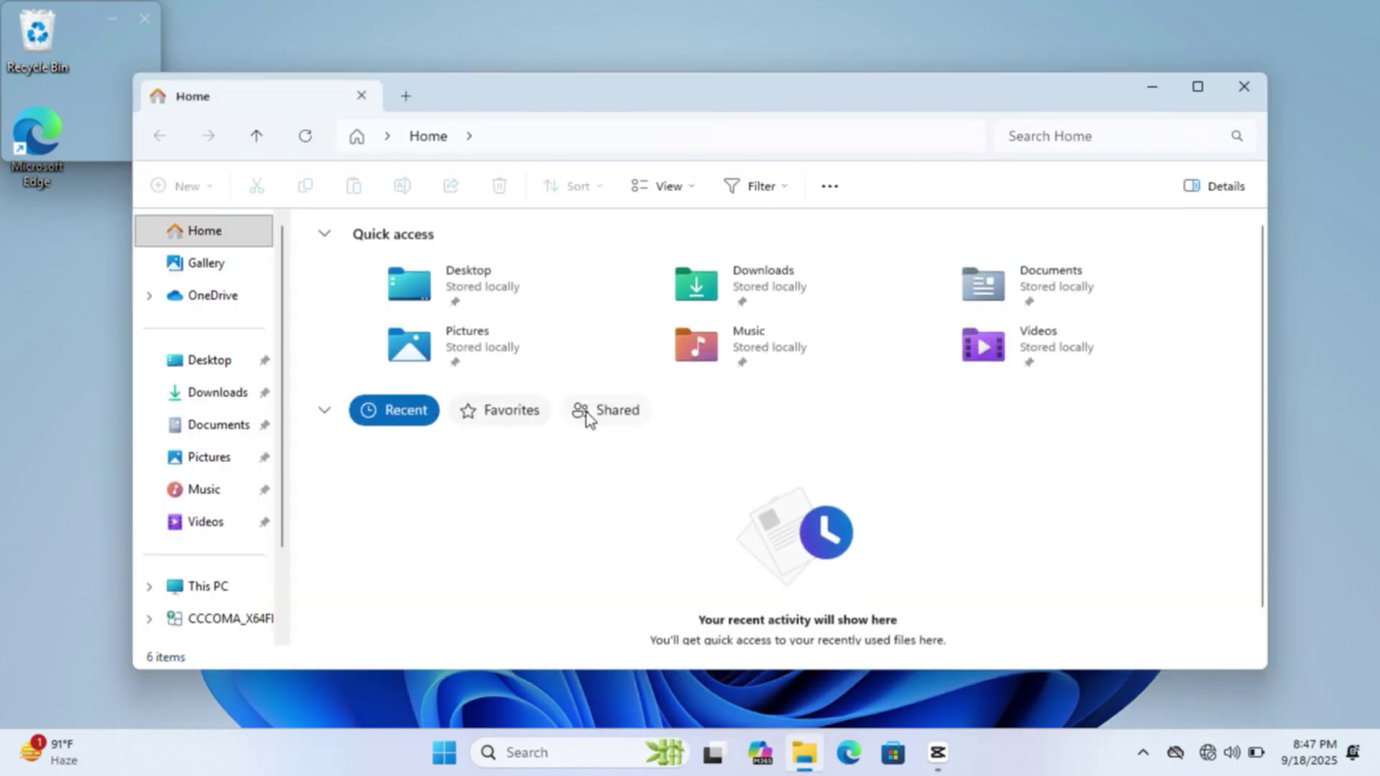
{"action": "scroll", "coordinate": [1081, 314], "scroll_direction": "down", "scroll_amount": 1}
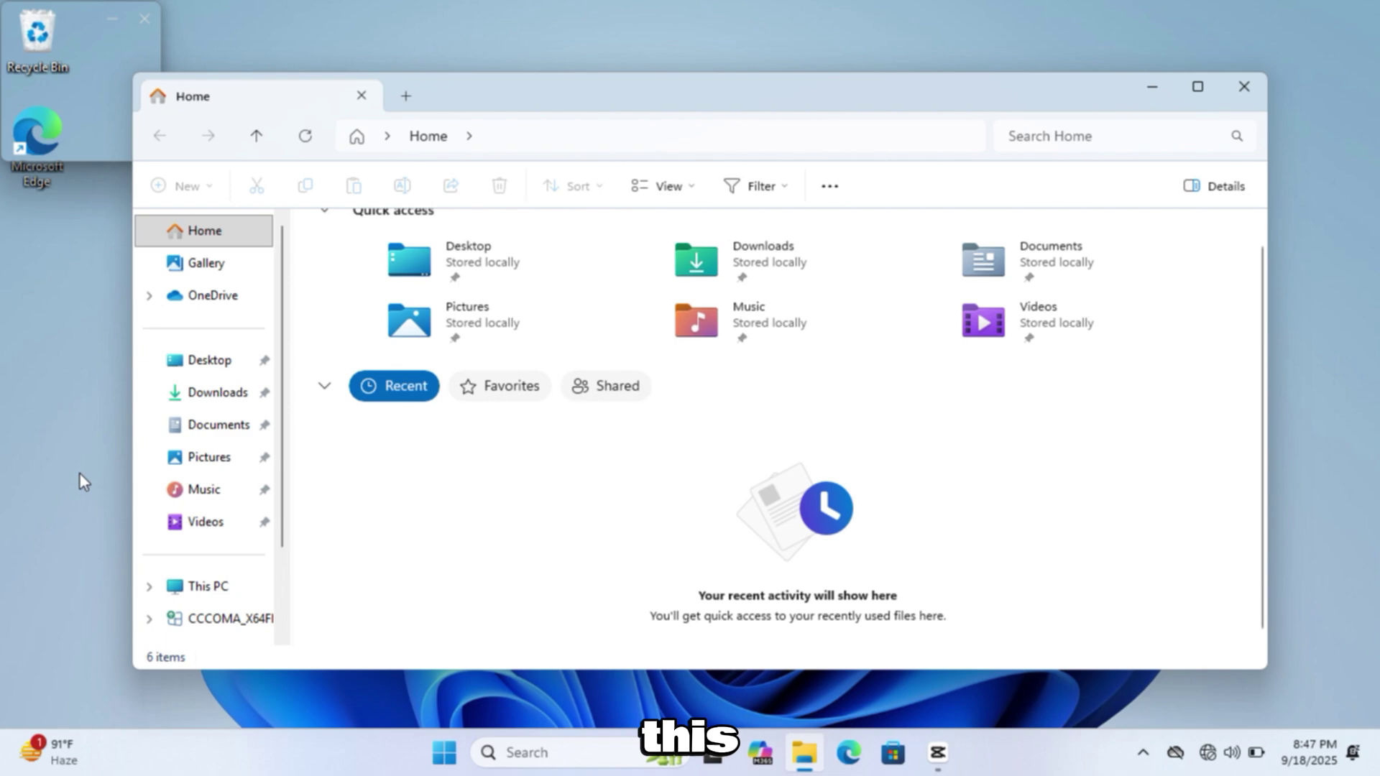
{"action": "left_click", "coordinate": [1153, 90]}
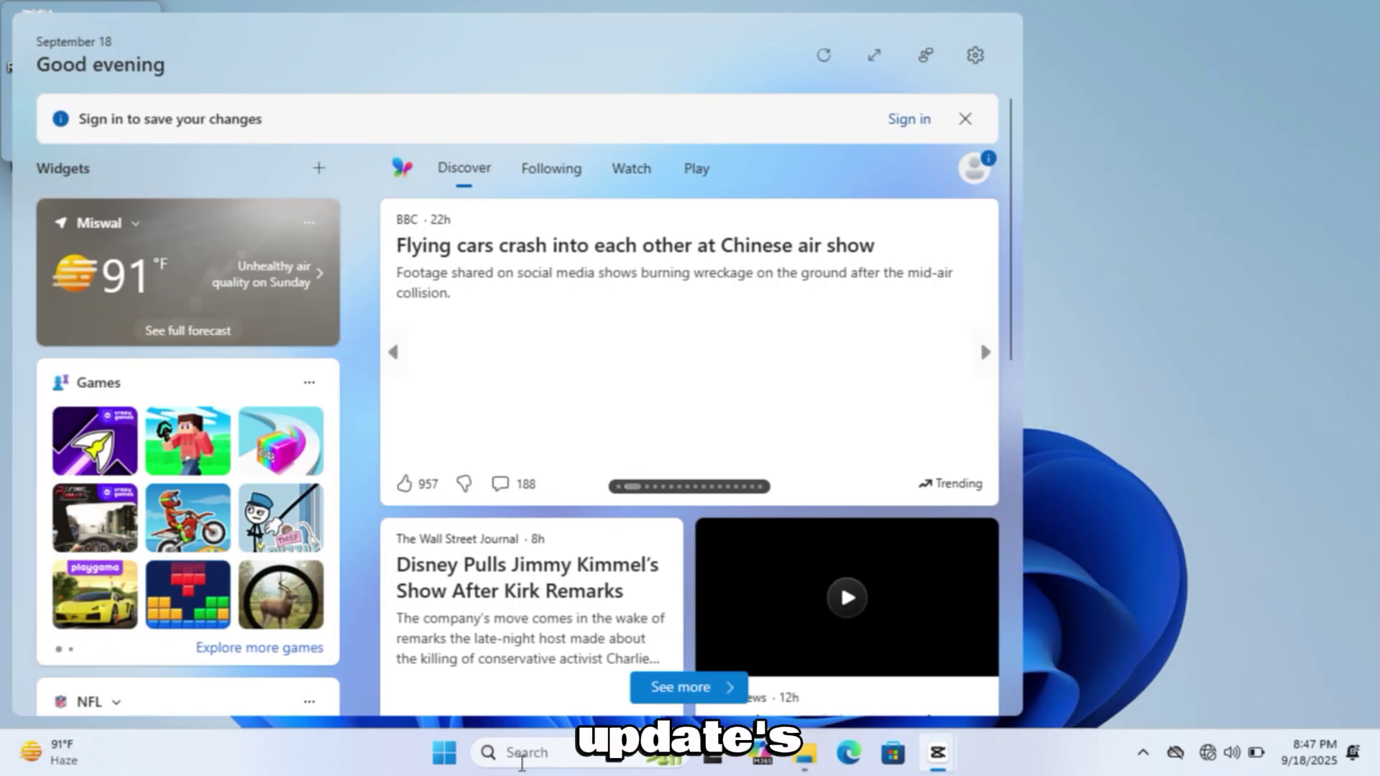
{"action": "left_click", "coordinate": [524, 751]}
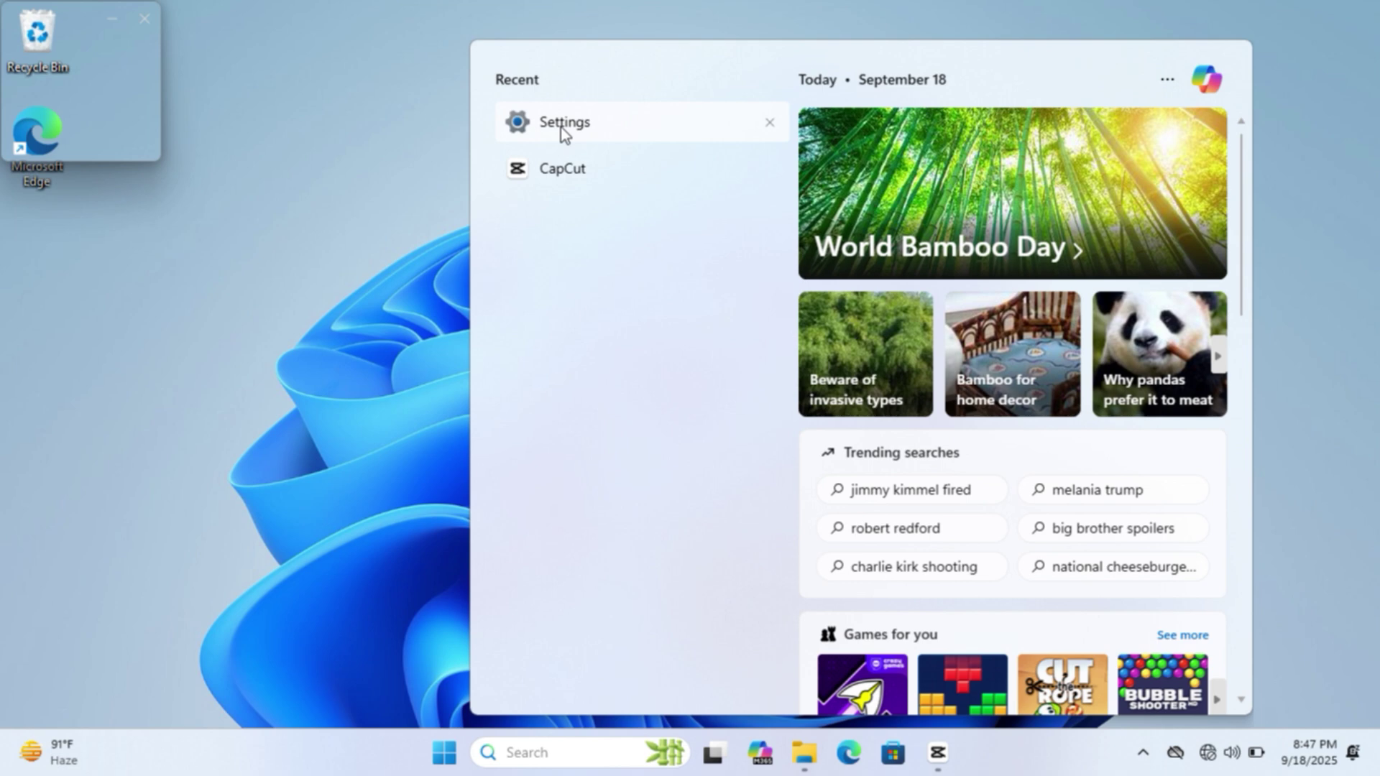
{"action": "left_click", "coordinate": [562, 125]}
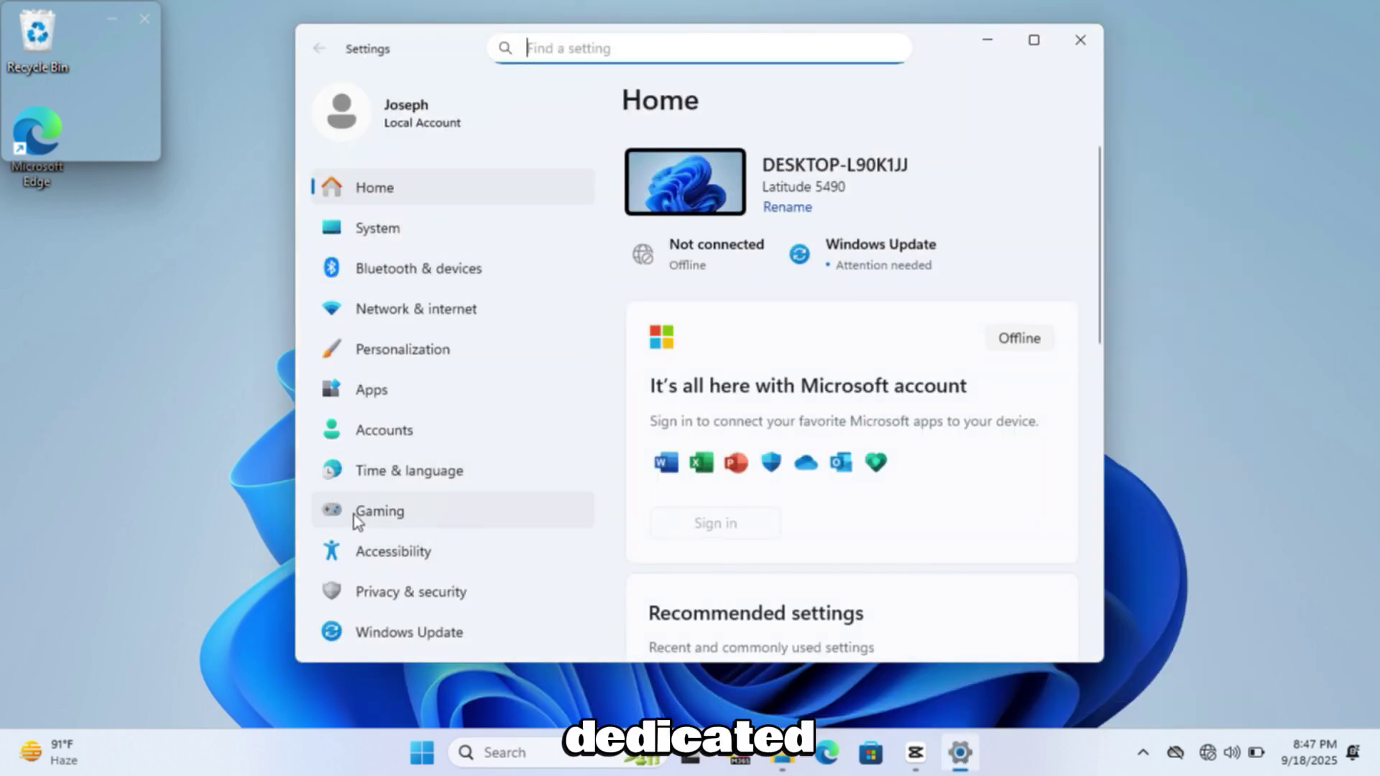
{"action": "left_click", "coordinate": [415, 470]}
{"action": "left_click", "coordinate": [422, 187]}
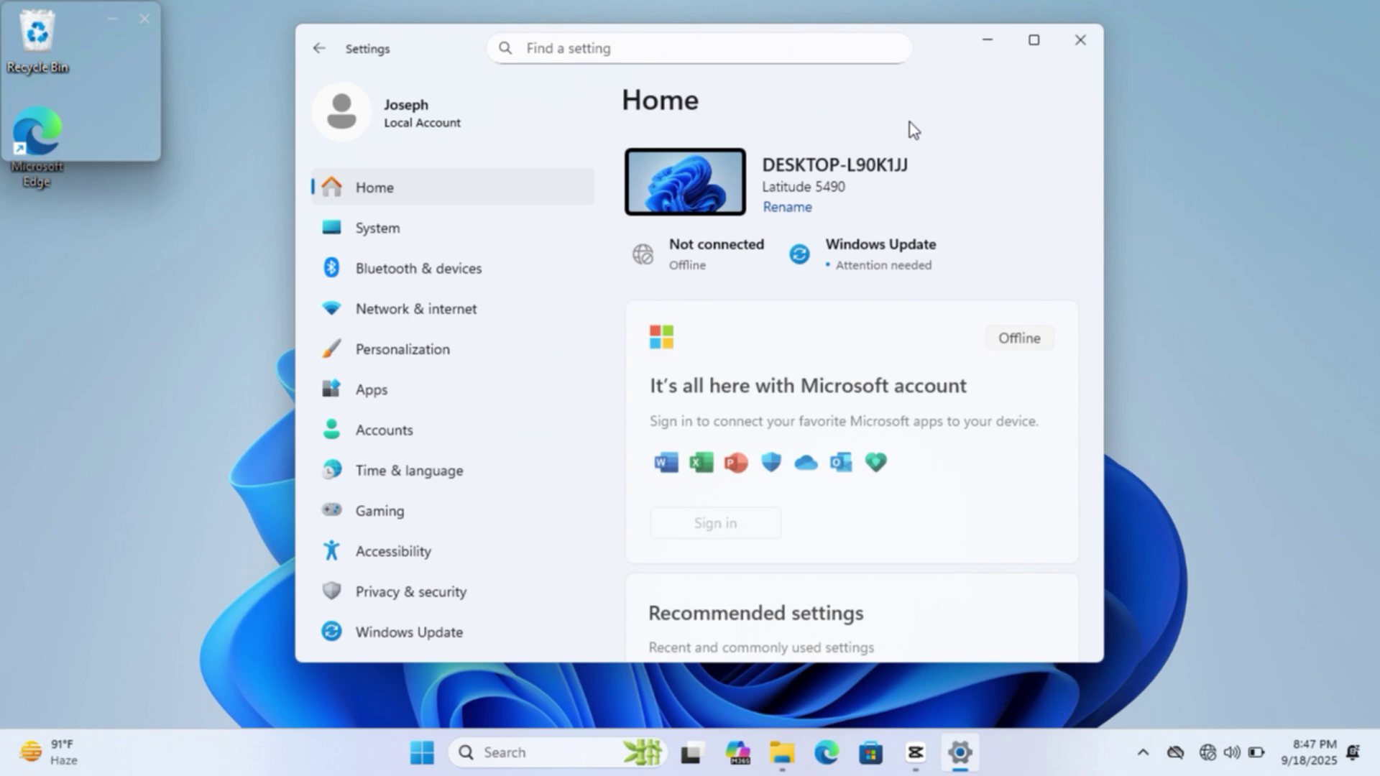
{"action": "left_click", "coordinate": [986, 40]}
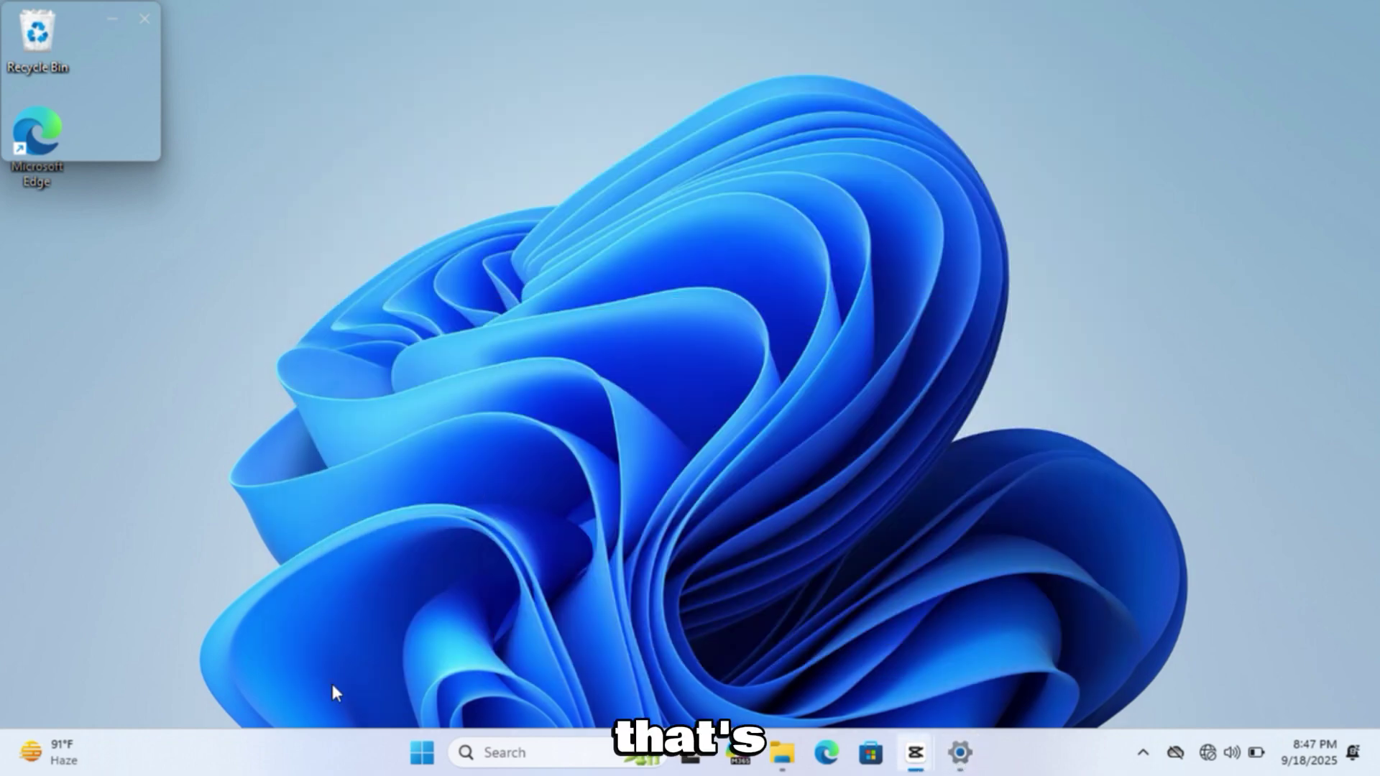
Briefly show and dismiss the Widgets board and the Search panel.
{"action": "left_click", "coordinate": [54, 752]}
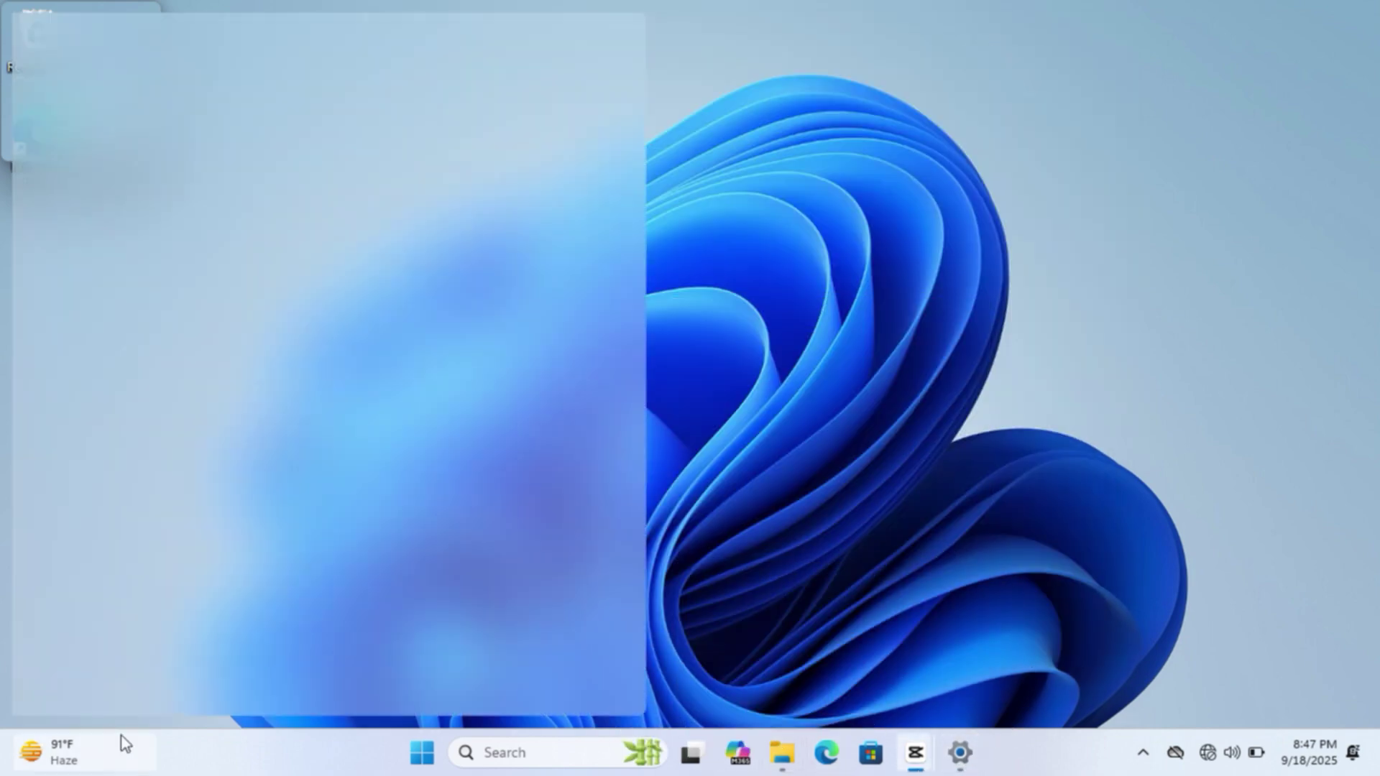
{"action": "left_click", "coordinate": [1136, 281]}
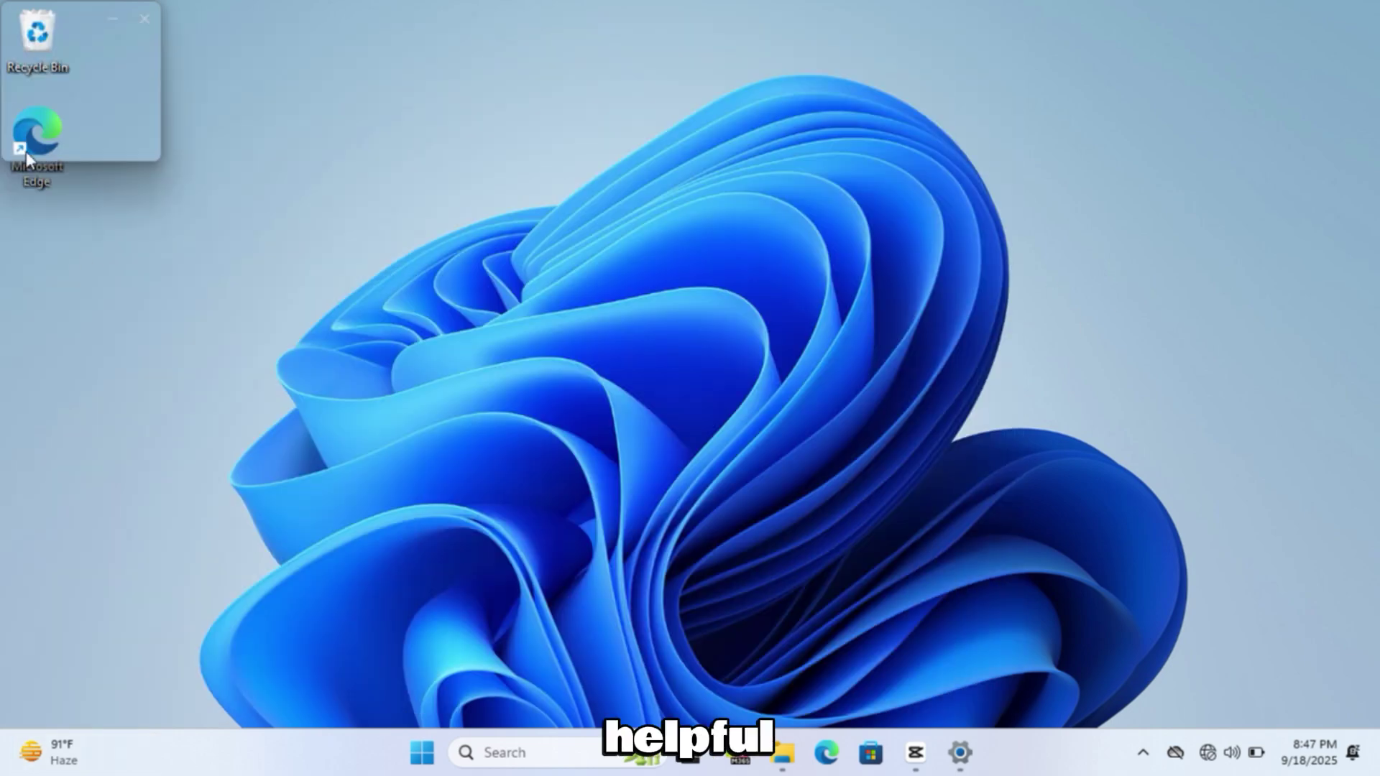
{"action": "left_click", "coordinate": [526, 760]}
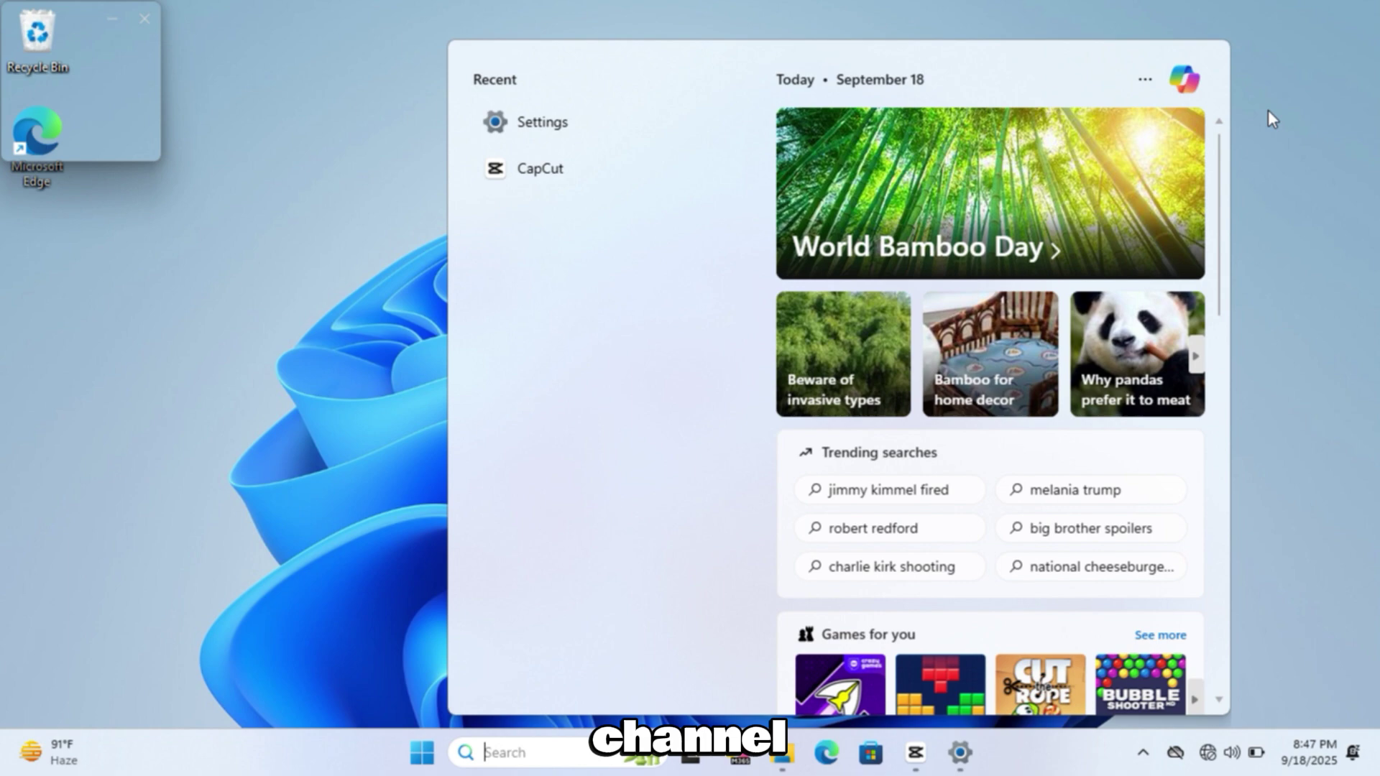
{"action": "left_click", "coordinate": [1270, 109]}
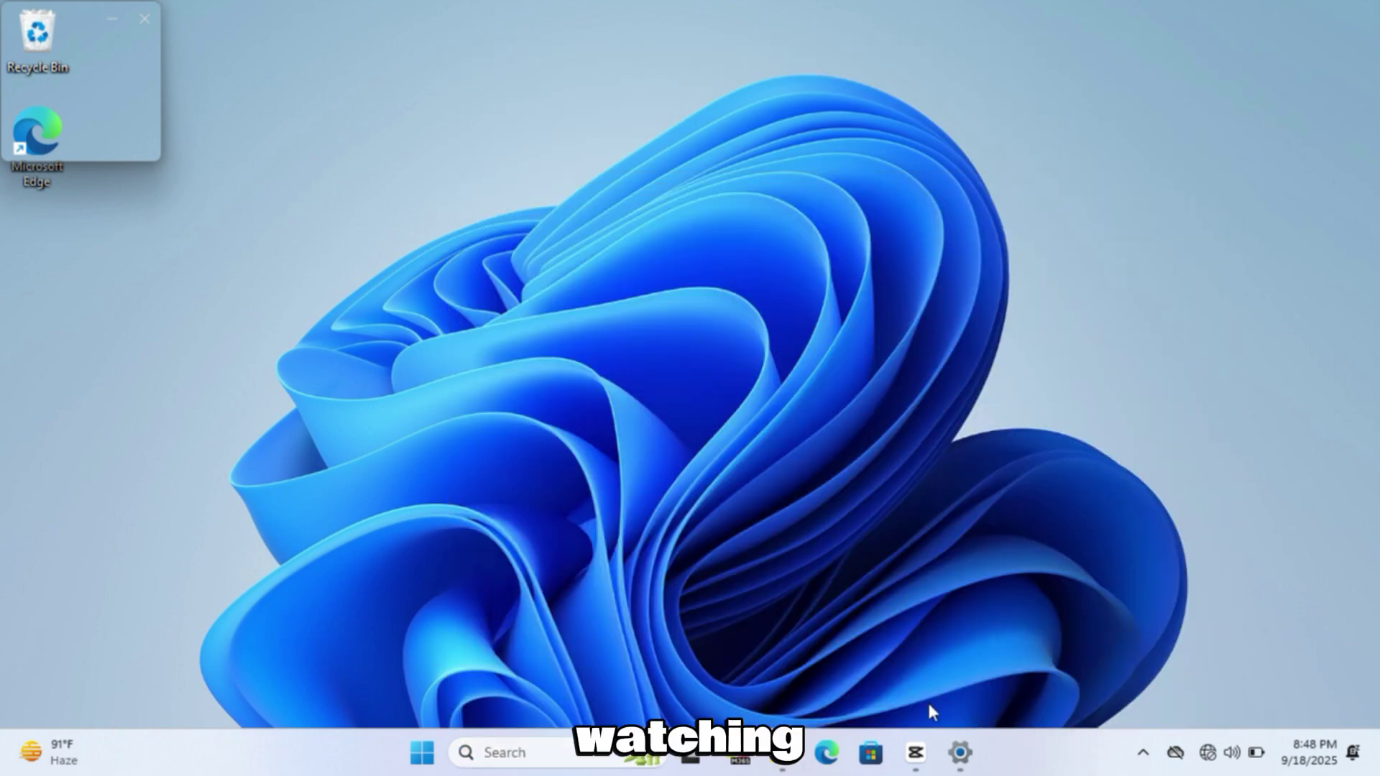